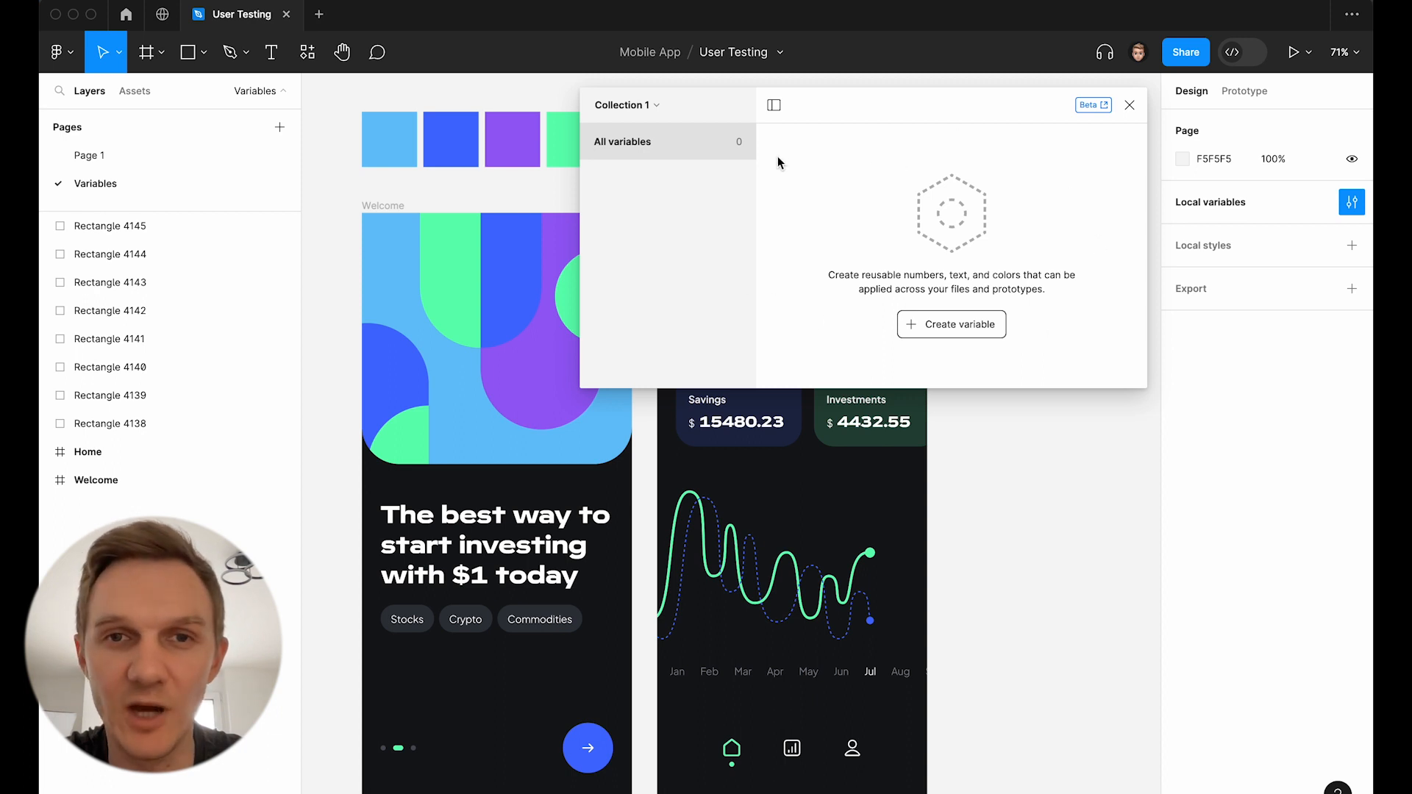
Create the collection's first color variable, named white, with the value FFFFFF
click(977, 328)
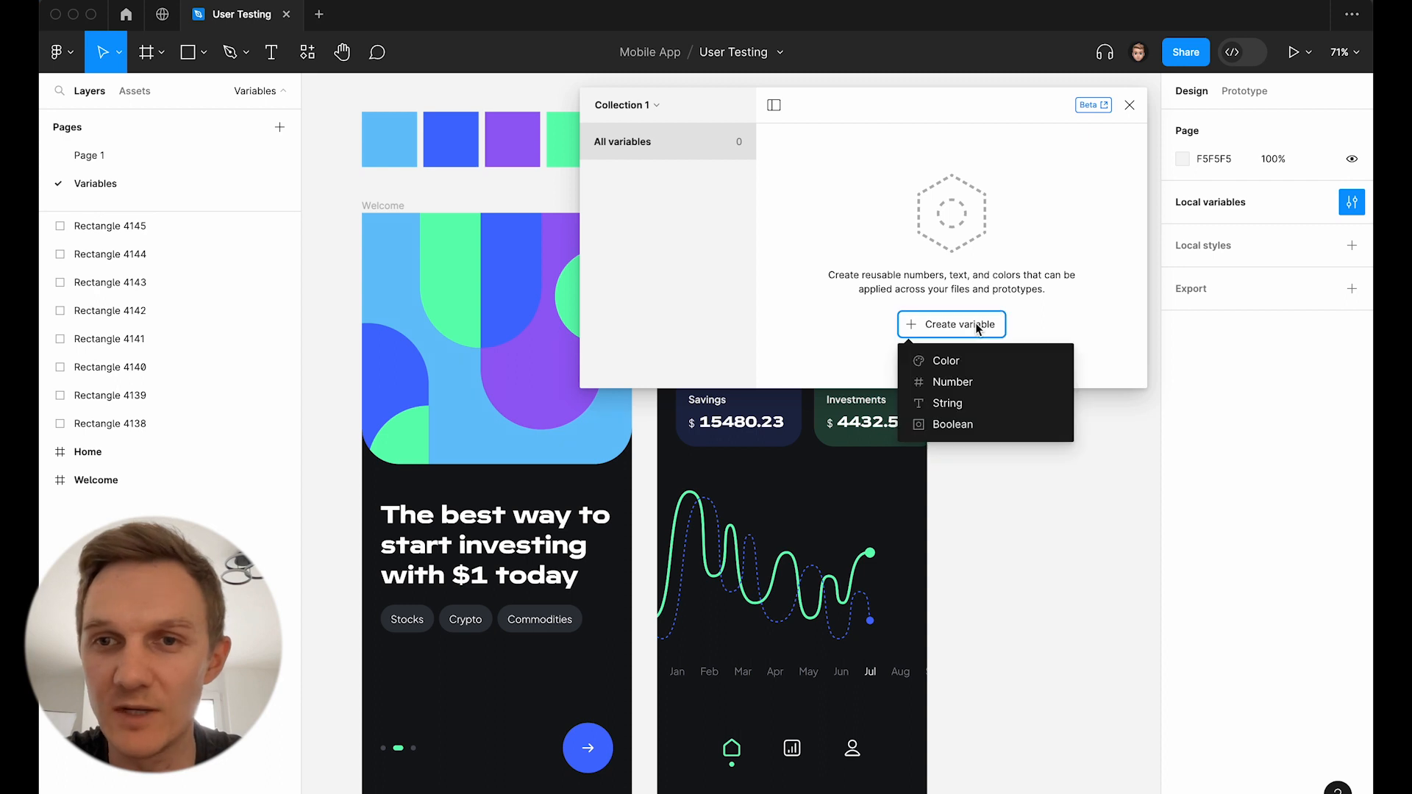
click(1000, 359)
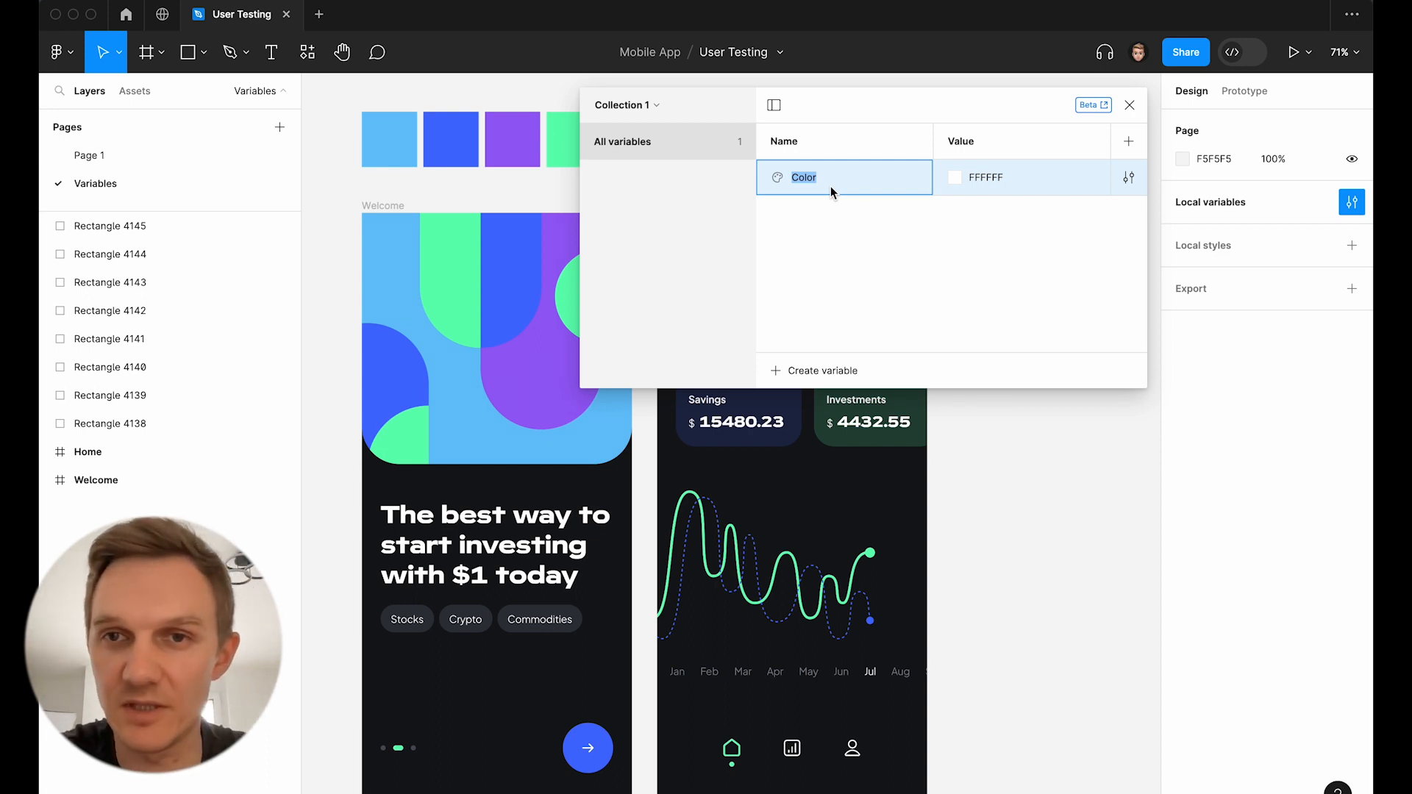
text(white)
key(Return)
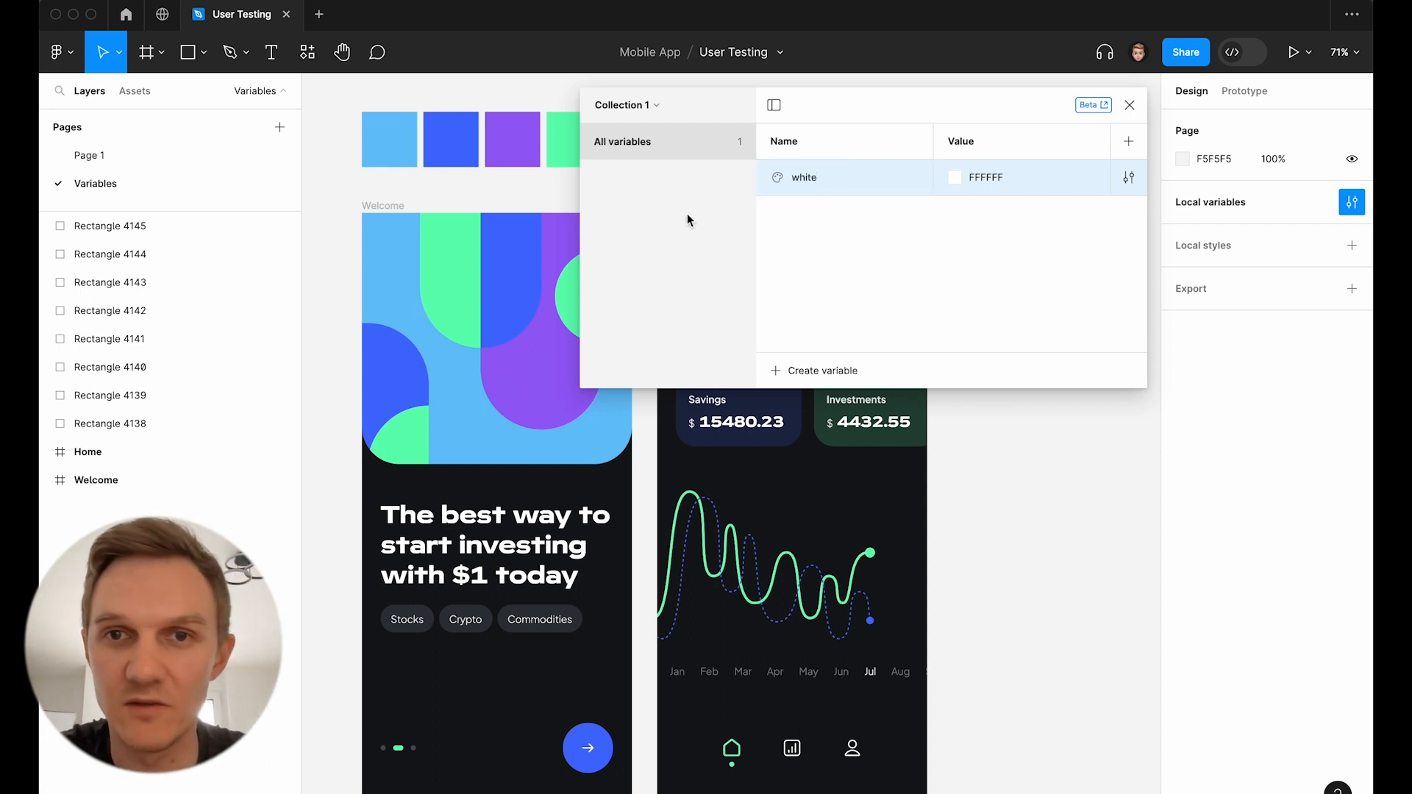
Create a color variable named light gray and sample its value, 7E828C, from the lighter gray swatch on the canvas
key(super+backslash)
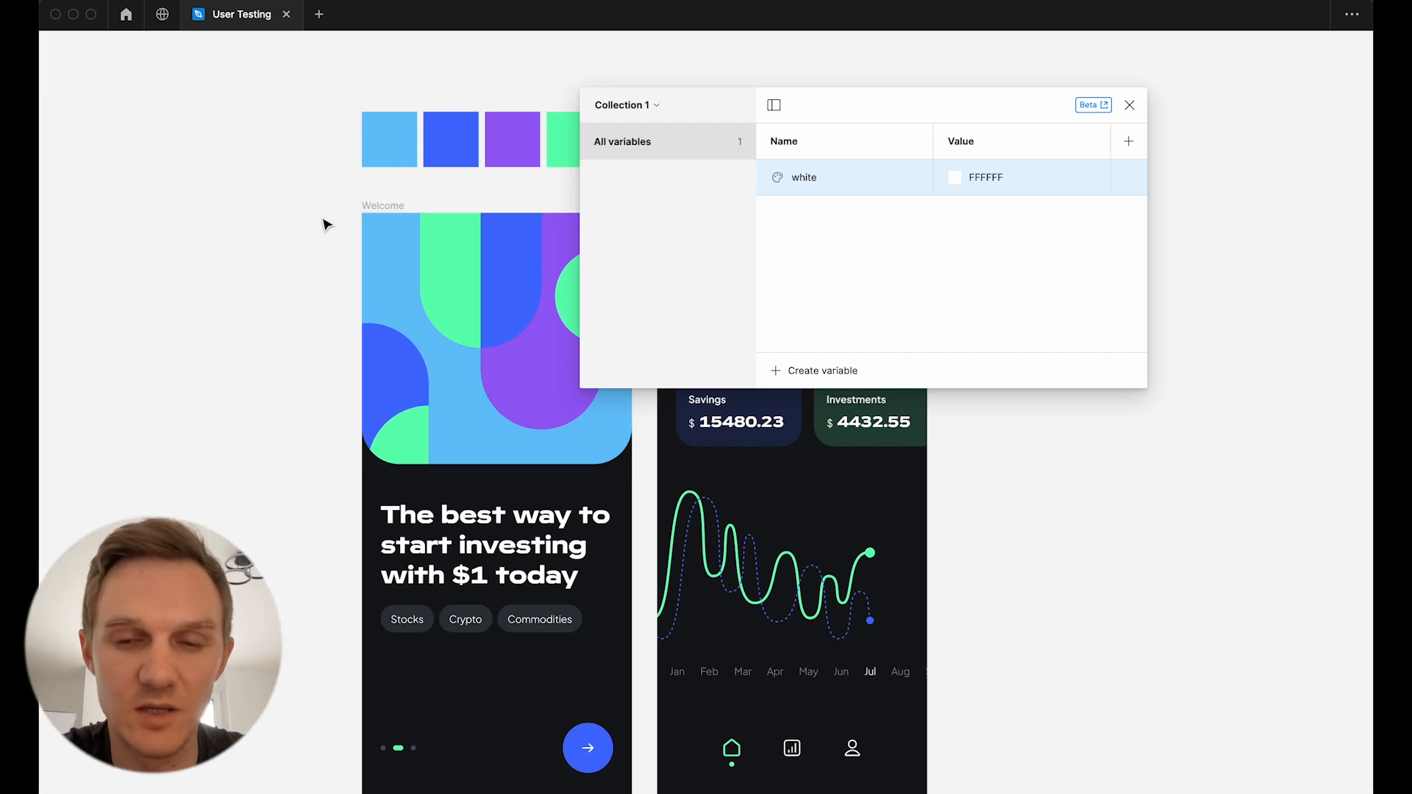
scroll(325, 221, right, 5)
scroll(325, 220, up, 3)
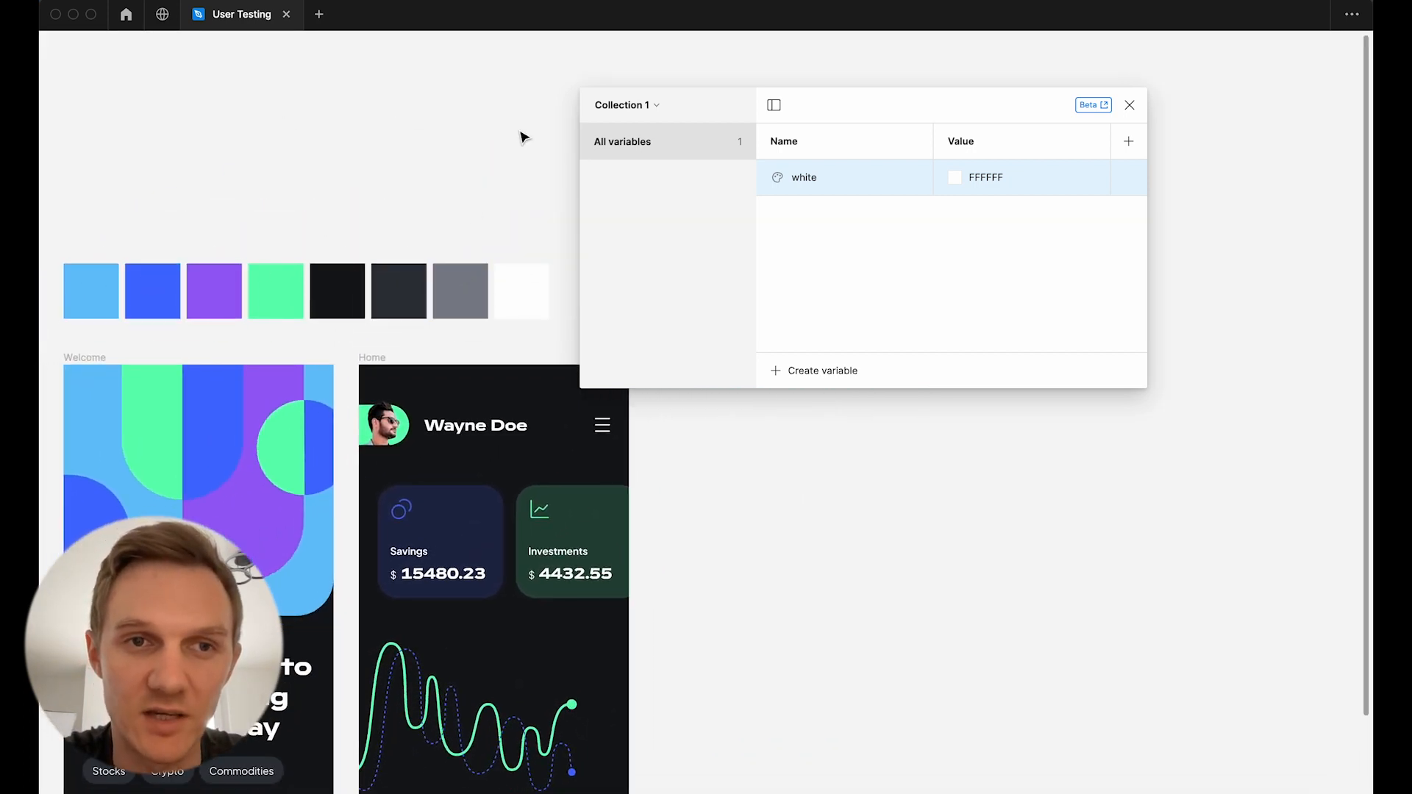
click(797, 371)
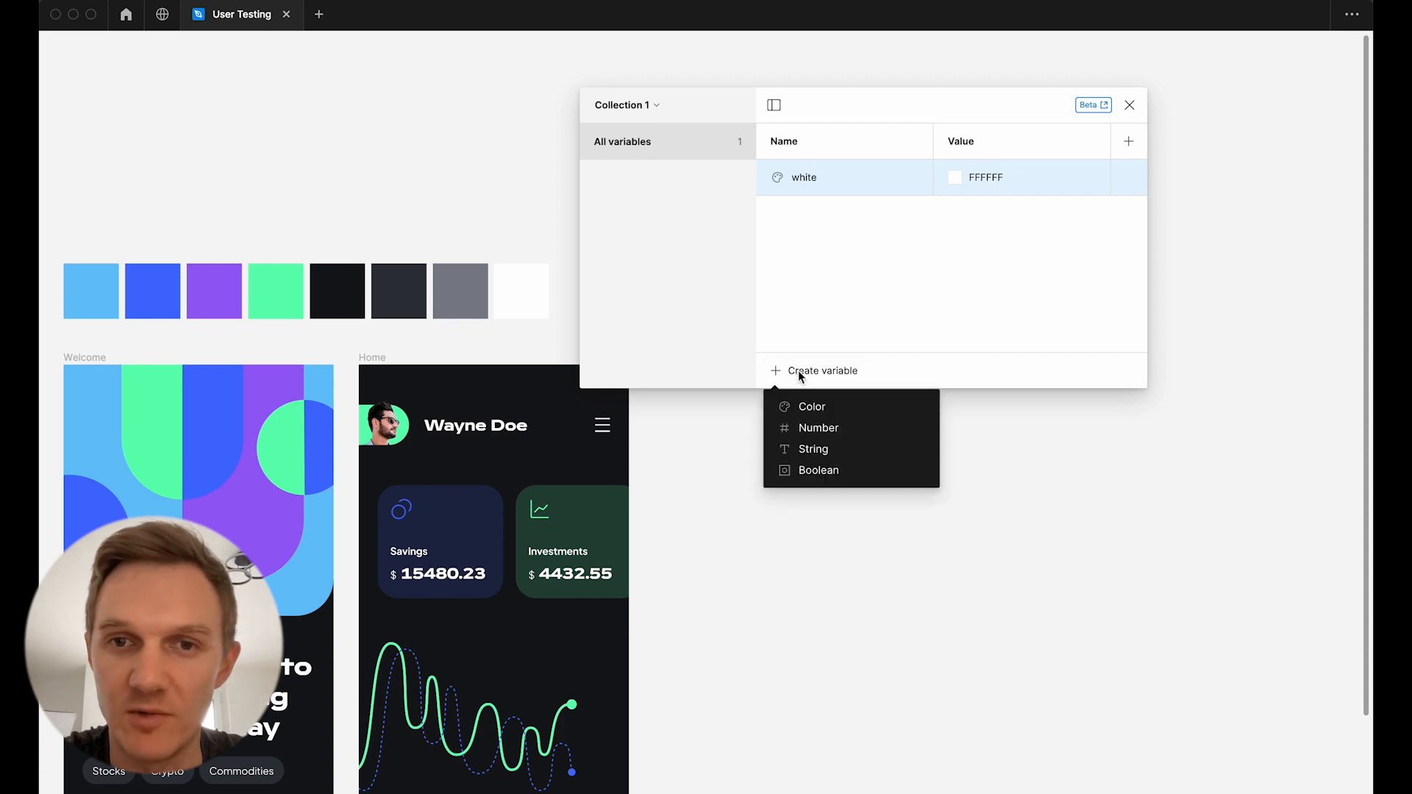
click(806, 405)
text(light gray)
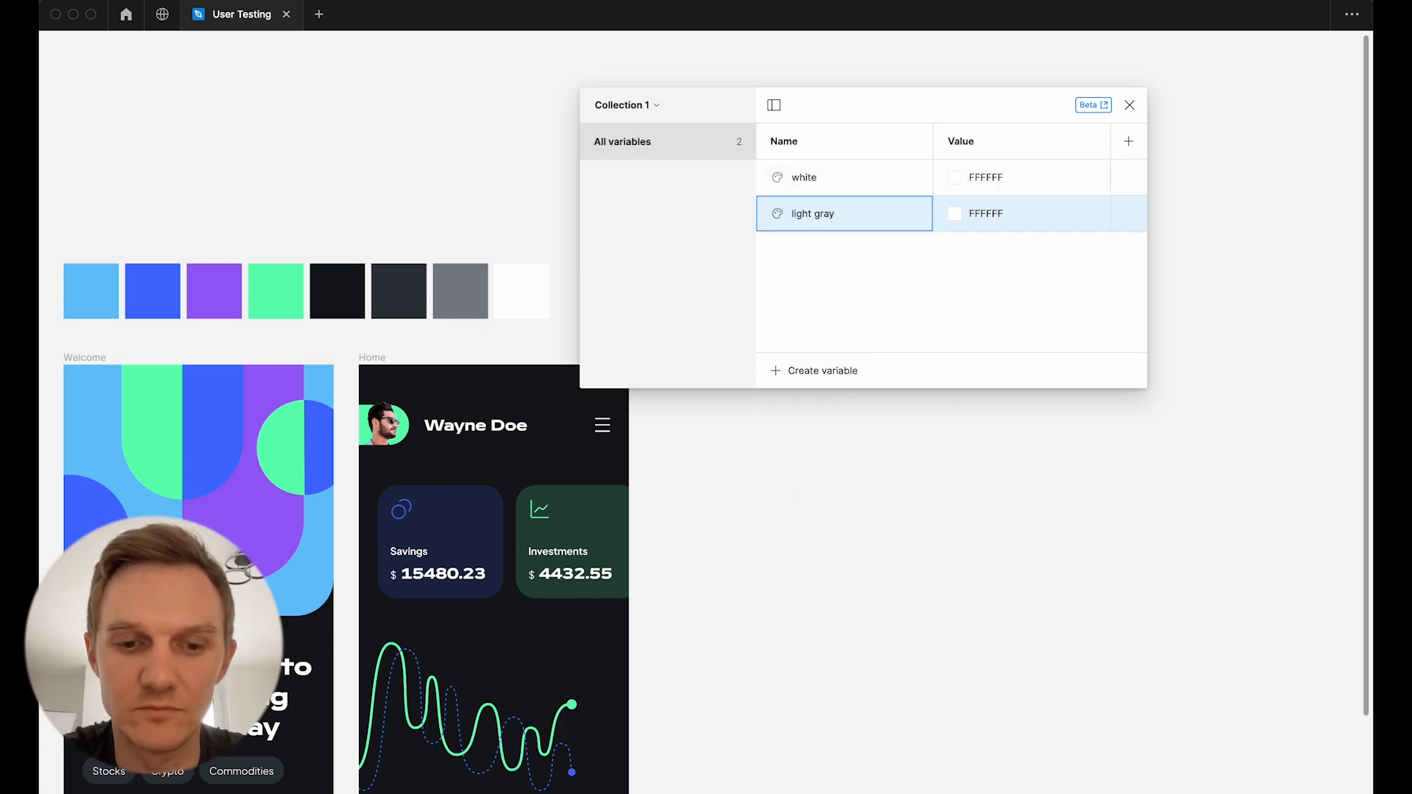
click(955, 213)
click(973, 501)
click(443, 298)
key(Escape)
Create a color variable named dark gray and sample its value, 30333C, from the darker gray swatch
click(815, 409)
text(dark gray)
key(Return)
click(955, 250)
click(973, 537)
click(411, 293)
Create a color variable named black and sample its value, 15161A, from the black swatch
click(797, 371)
click(810, 407)
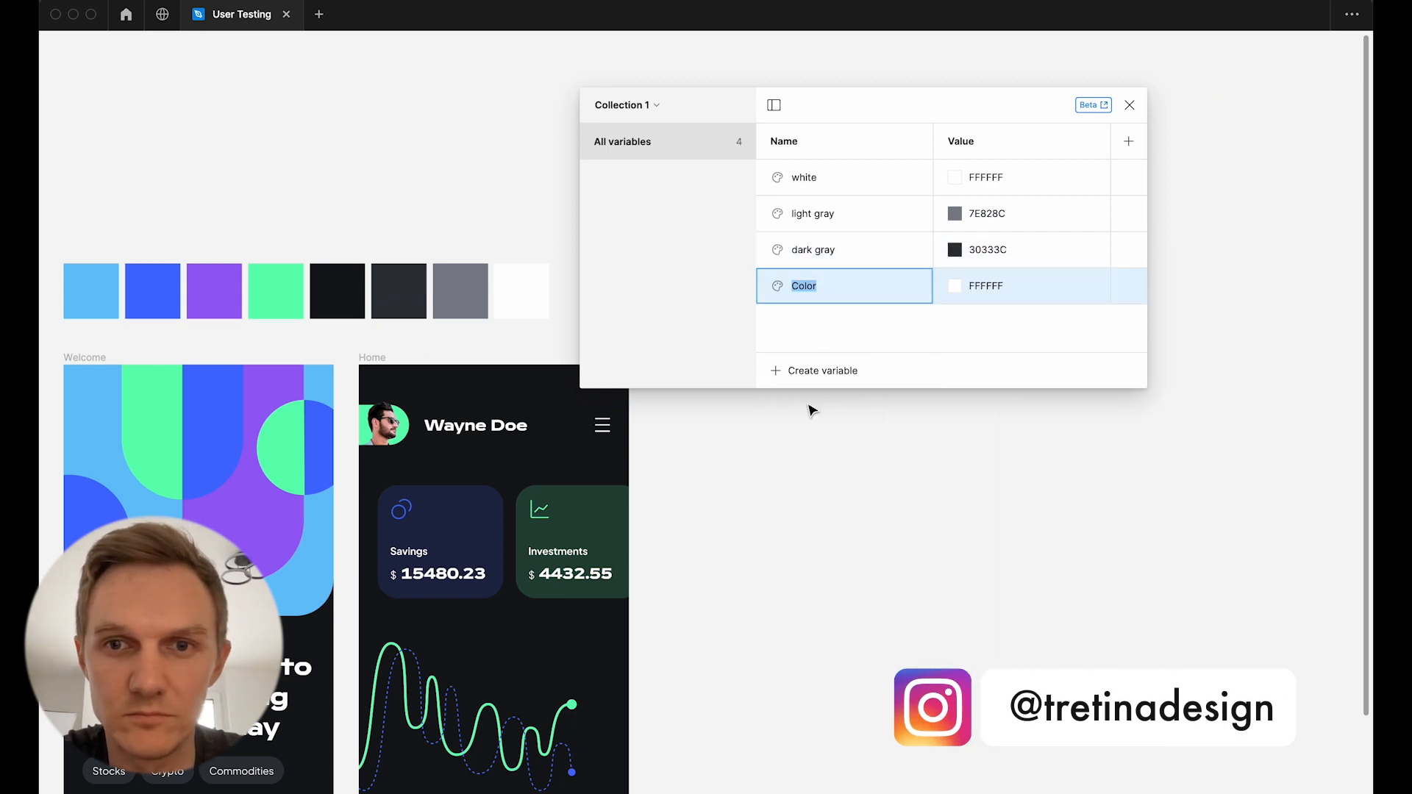
text(black)
key(Return)
click(955, 286)
click(973, 573)
click(351, 296)
Create a color variable named mint and sample its value, 62FFB4, from the green swatch
click(809, 371)
text(mint)
key(Return)
click(955, 321)
click(973, 609)
click(275, 292)
Create a color variable named purple and sample its value, 985EF5, from the purple swatch
click(823, 371)
text(purple)
key(Return)
click(954, 358)
click(973, 627)
click(214, 291)
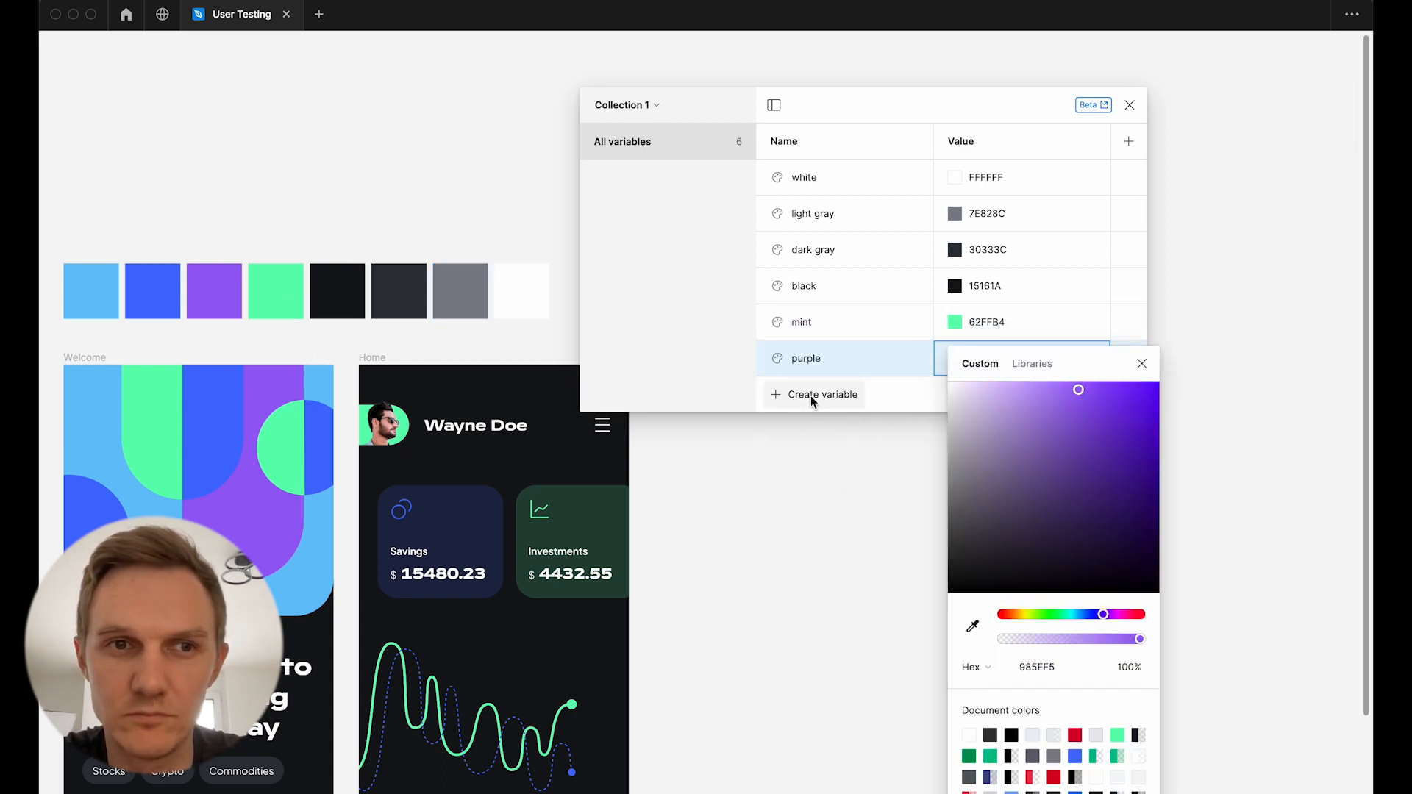
Create a color variable named blue and sample its value, 456DFF, from the darker blue swatch
click(822, 395)
text(blue)
key(Return)
click(955, 394)
click(972, 626)
click(153, 291)
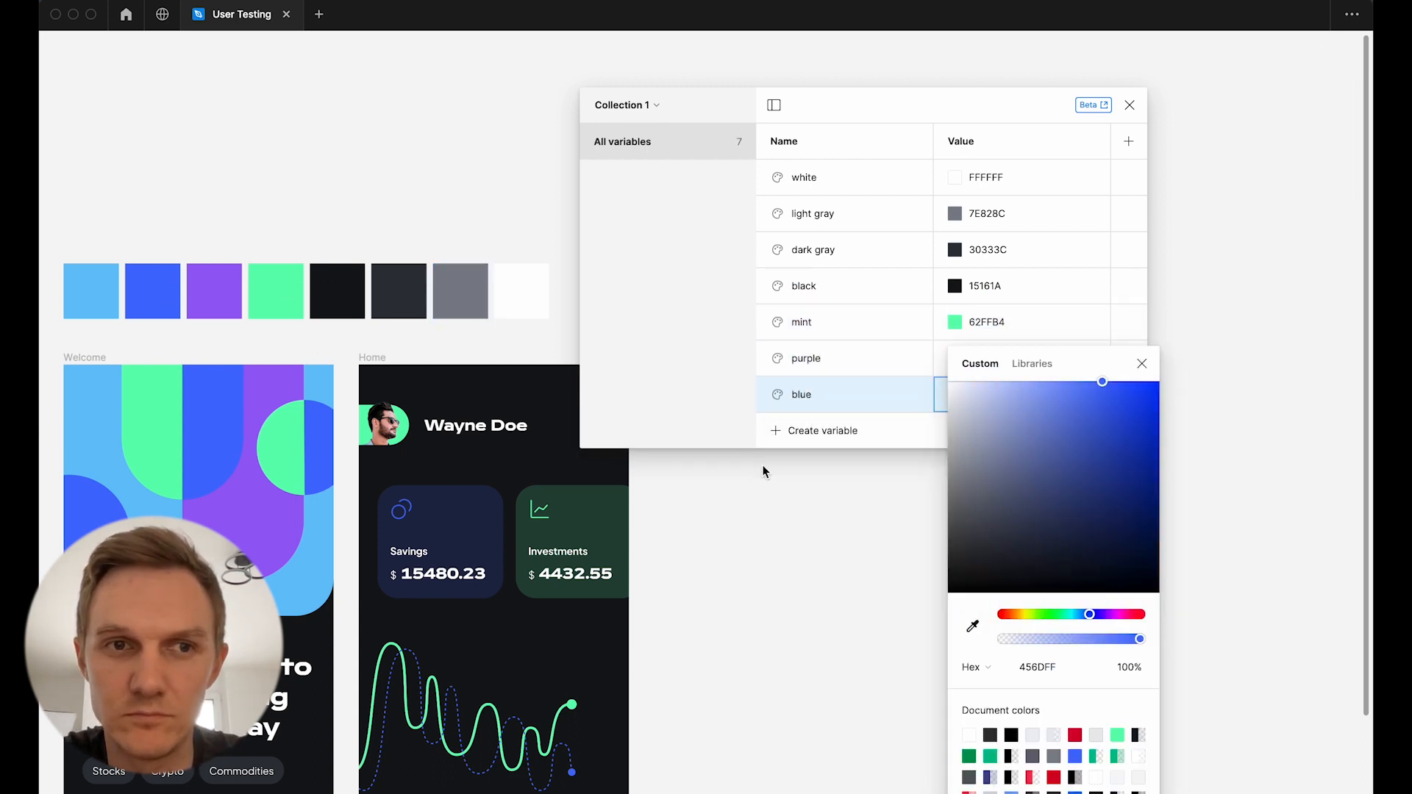
Create a color variable named light blue and sample its value, 69C4FA, from the light blue swatch
click(809, 434)
click(840, 463)
text(light blue)
key(Return)
click(955, 430)
click(973, 626)
click(91, 291)
click(746, 430)
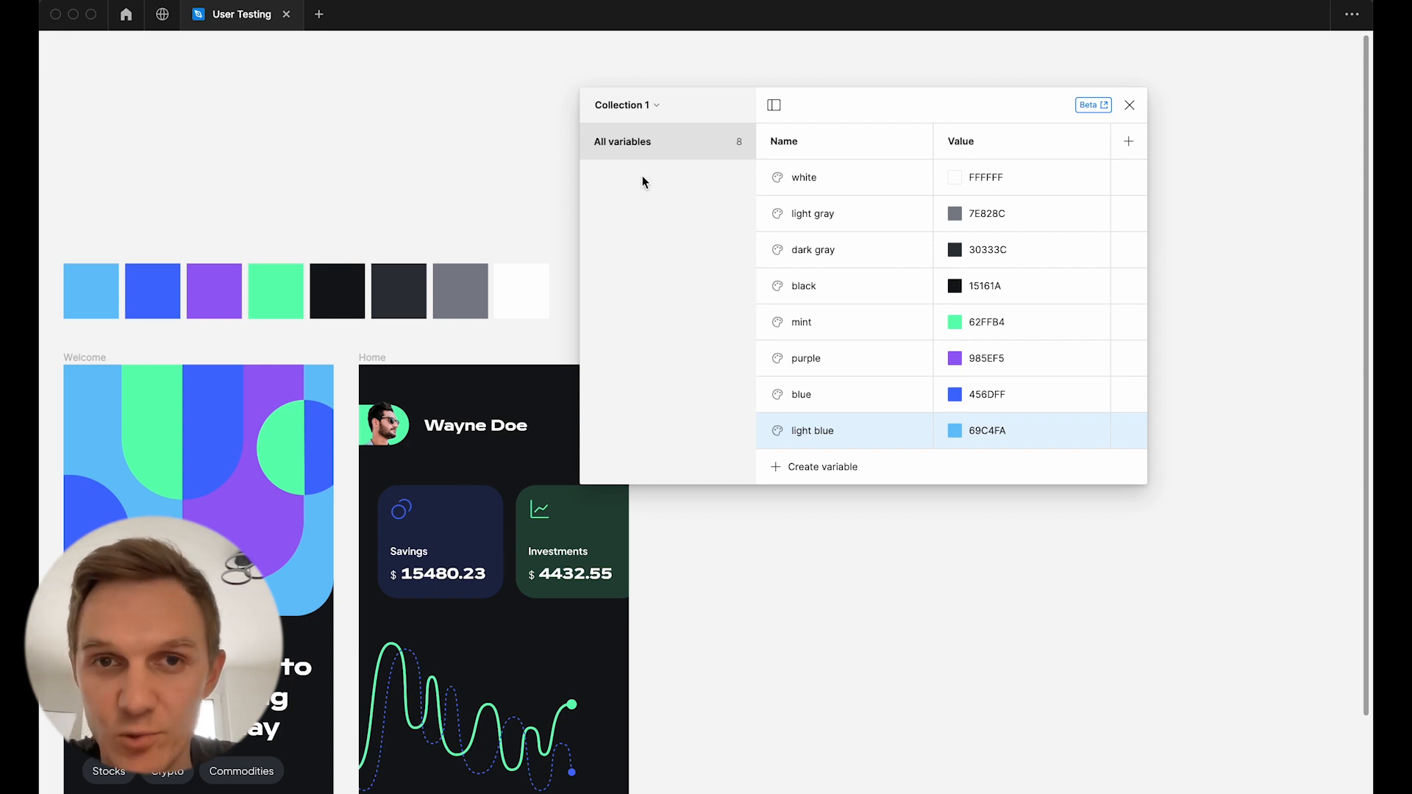
Rename the variable collection Collection 1 as colors
click(645, 106)
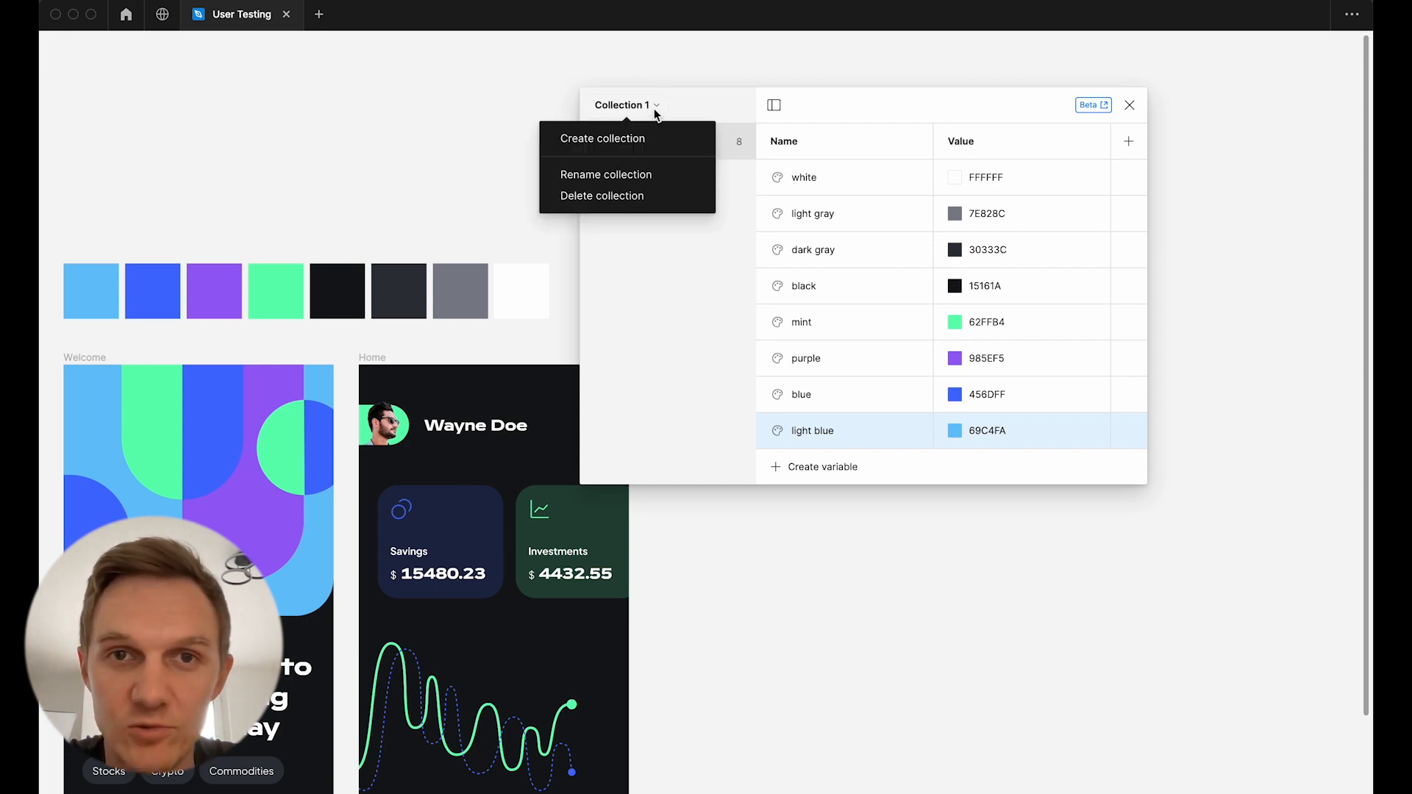
click(637, 175)
text(colors)
key(Return)
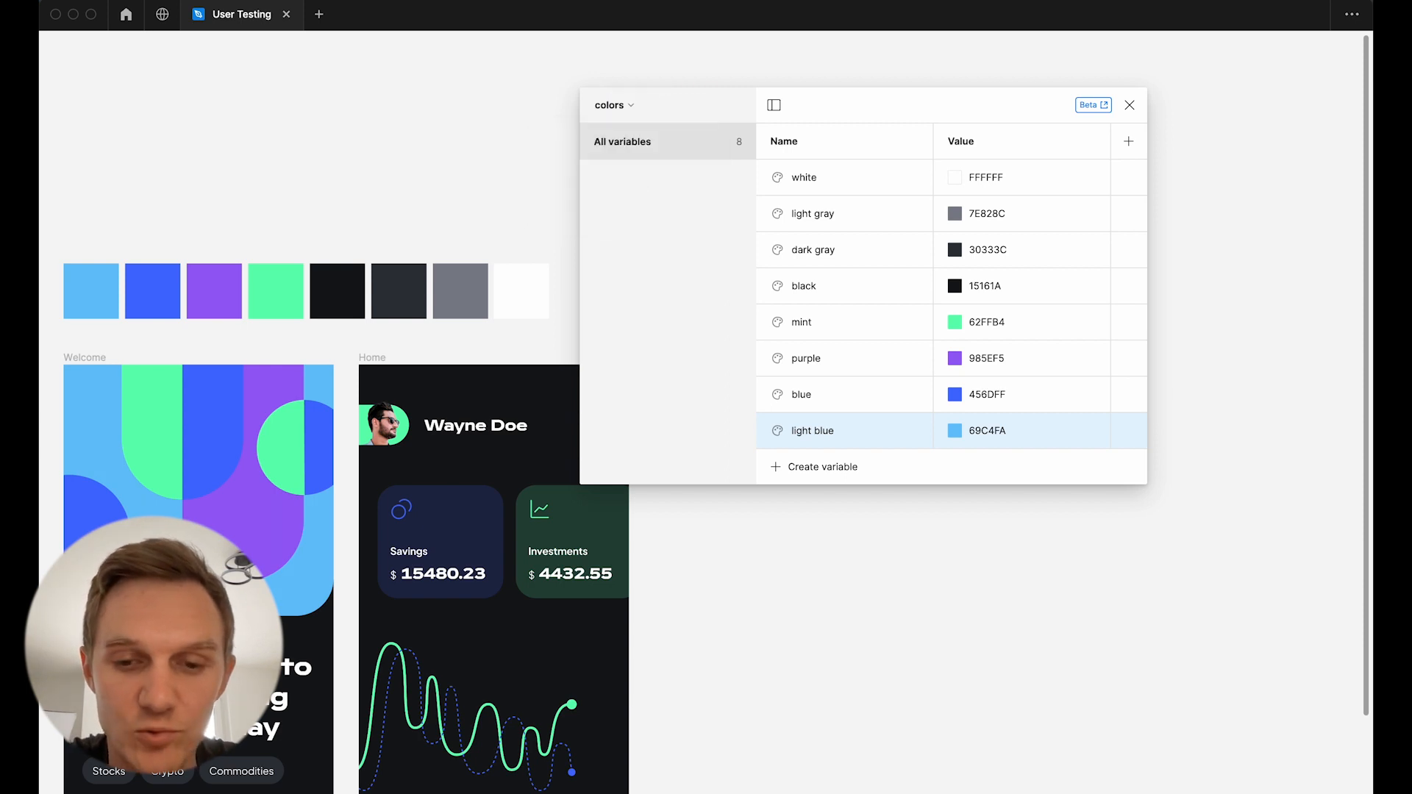
Create a second variable collection named tokens
click(619, 105)
click(617, 139)
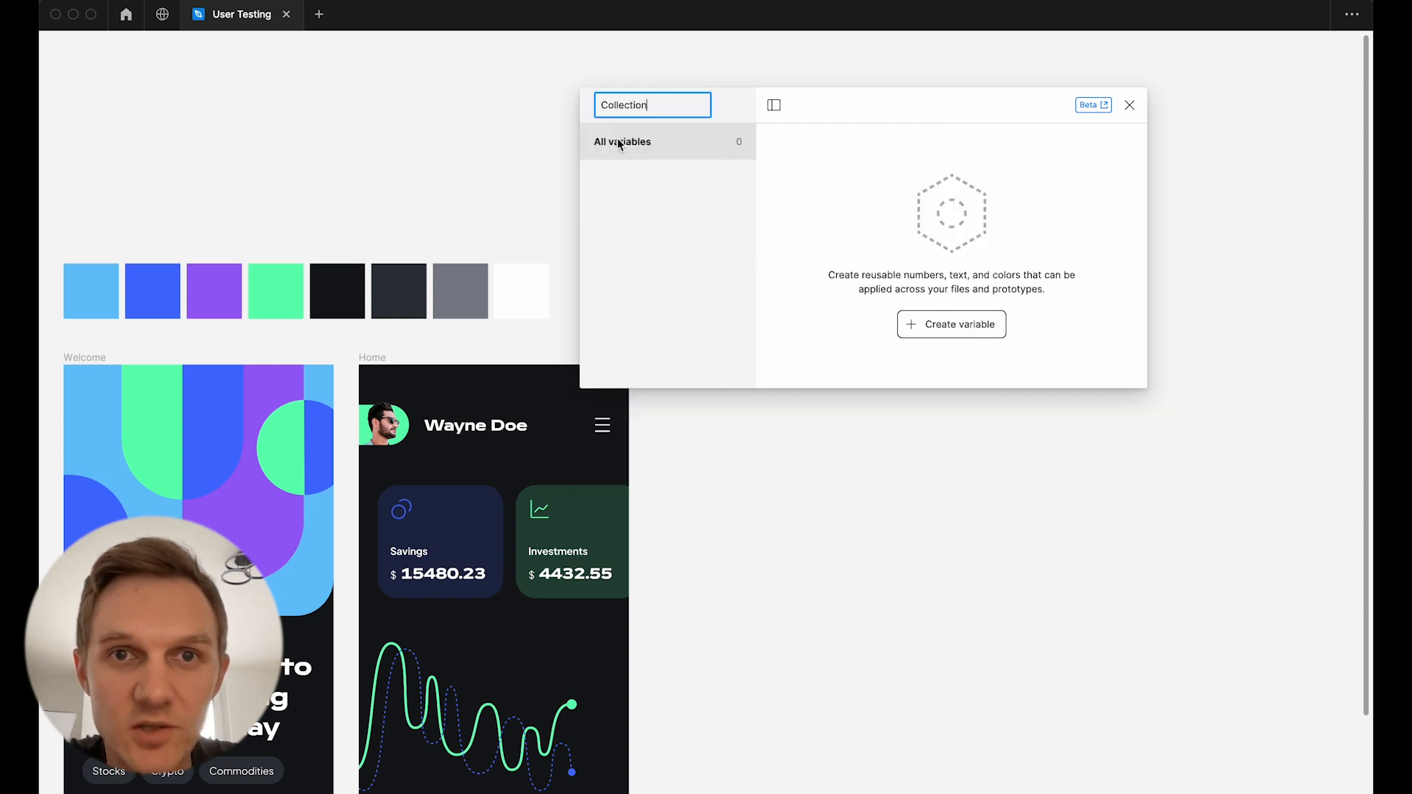
key(BackSpace)
key(BackSpace)
key(BackSpace)
key(BackSpace)
key(BackSpace)
key(BackSpace)
key(BackSpace)
key(BackSpace)
key(BackSpace)
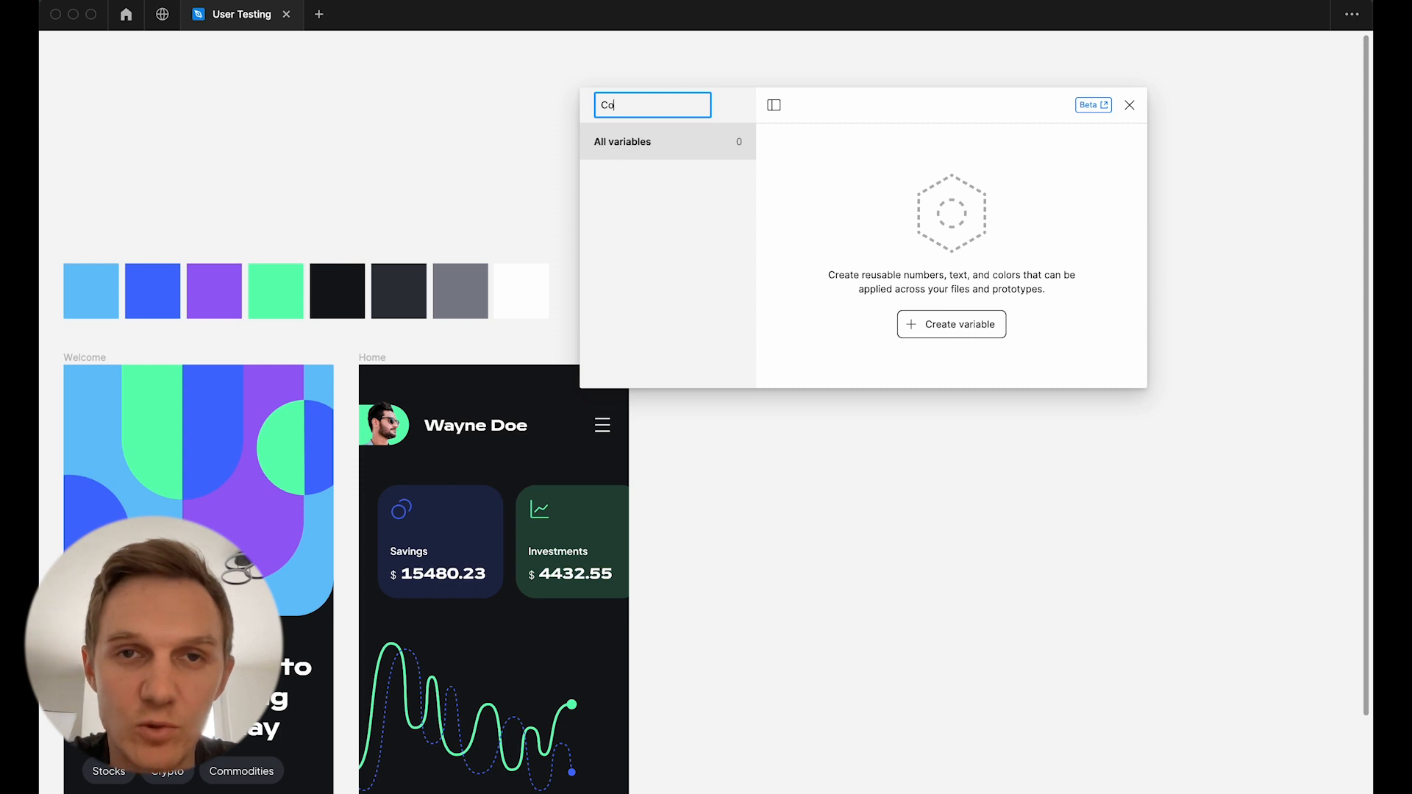
text(tokens)
key(Return)
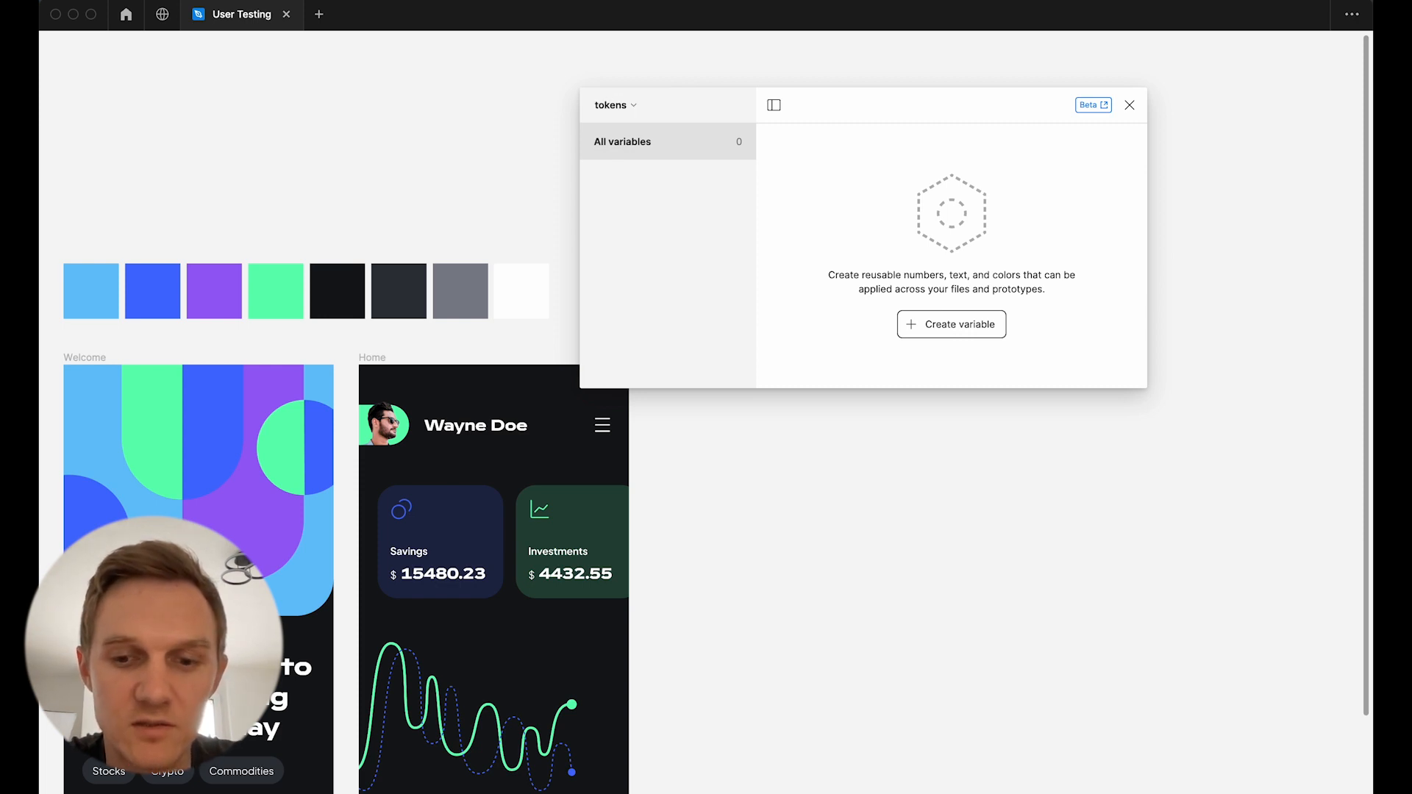
Create a color variable named primary-text in the tokens collection and link it to the white variable from colors
click(949, 333)
click(949, 356)
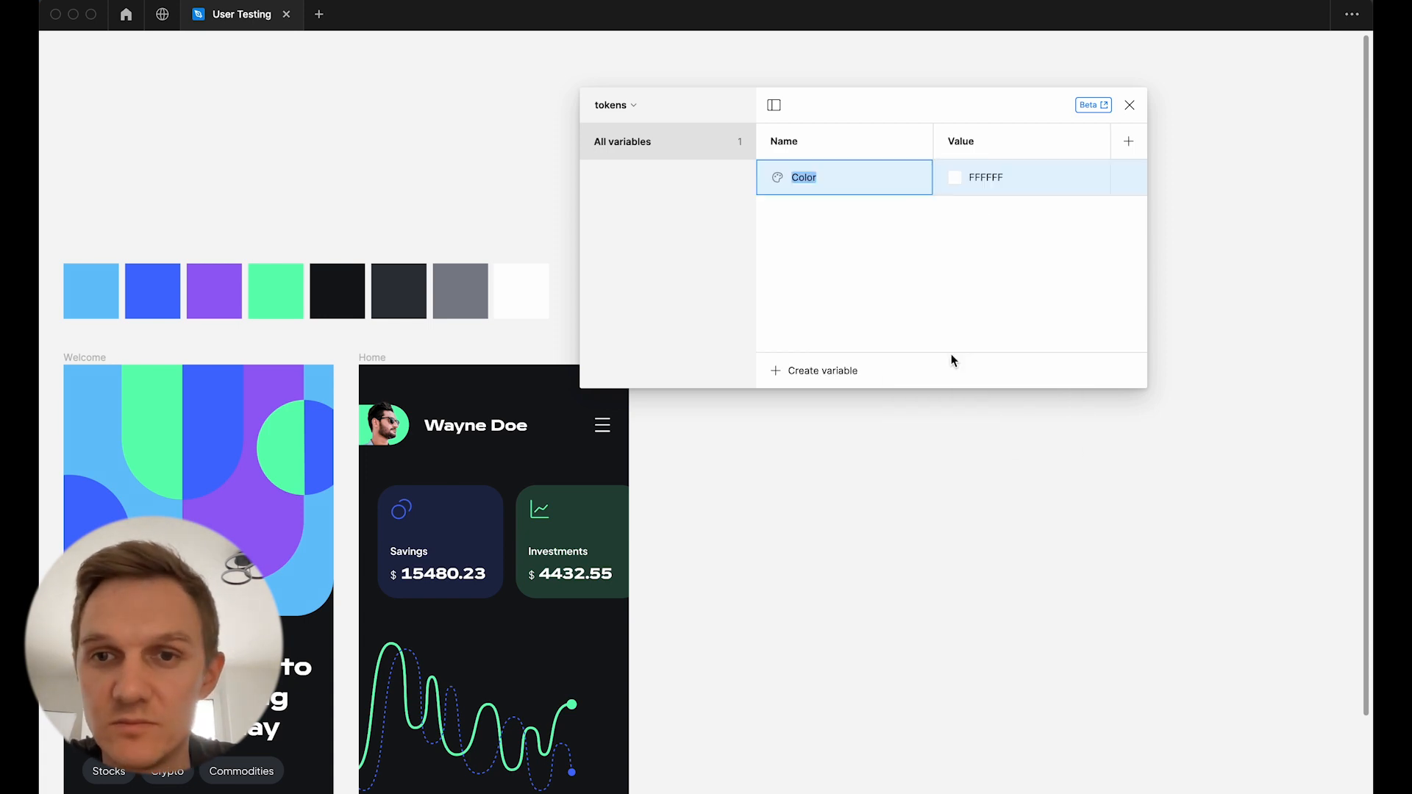
text(primary-text)
click(955, 178)
click(1031, 201)
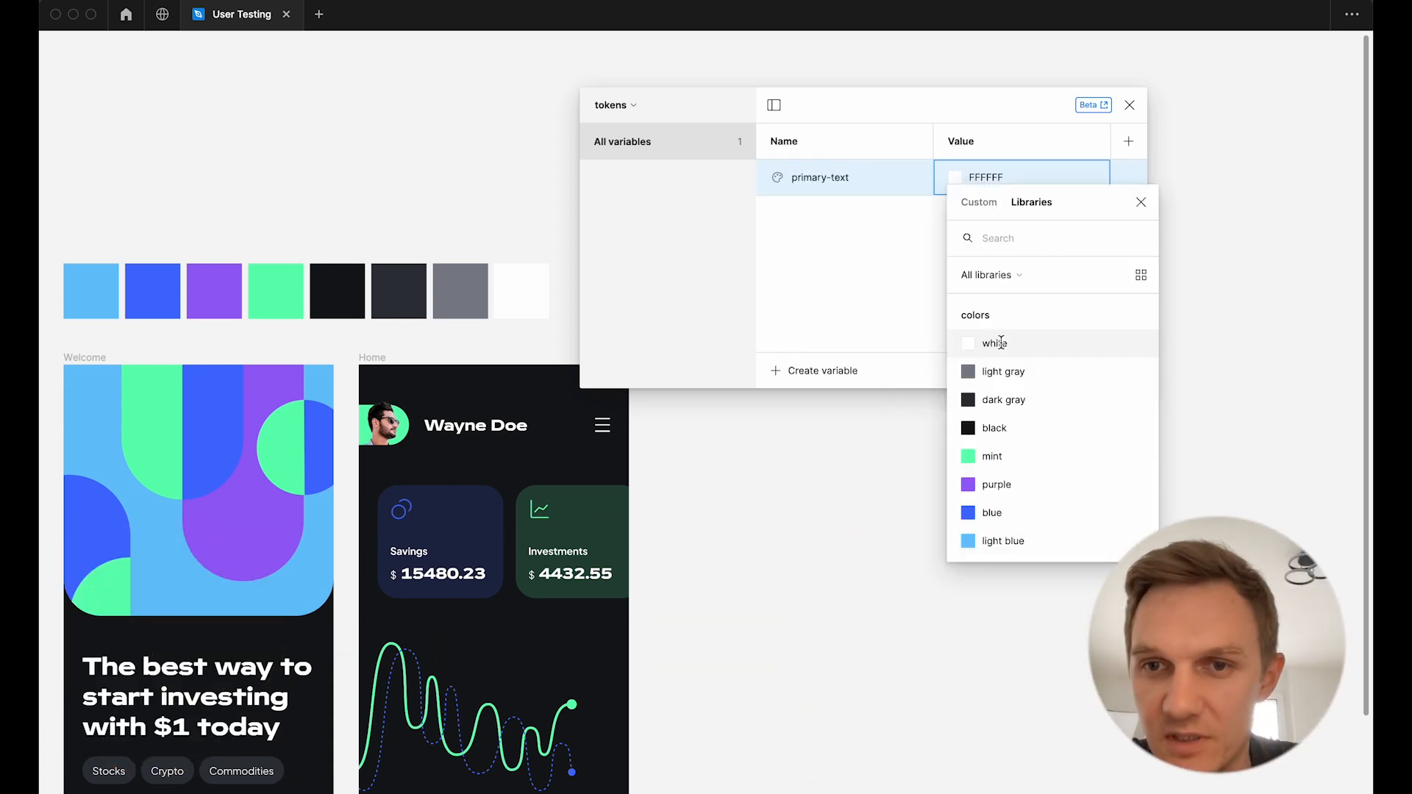
click(1001, 343)
Create a color variable named secondary-text in the tokens collection and link it to the light gray variable
click(822, 370)
click(883, 277)
text(secondary-text)
click(954, 214)
click(1033, 238)
click(1002, 355)
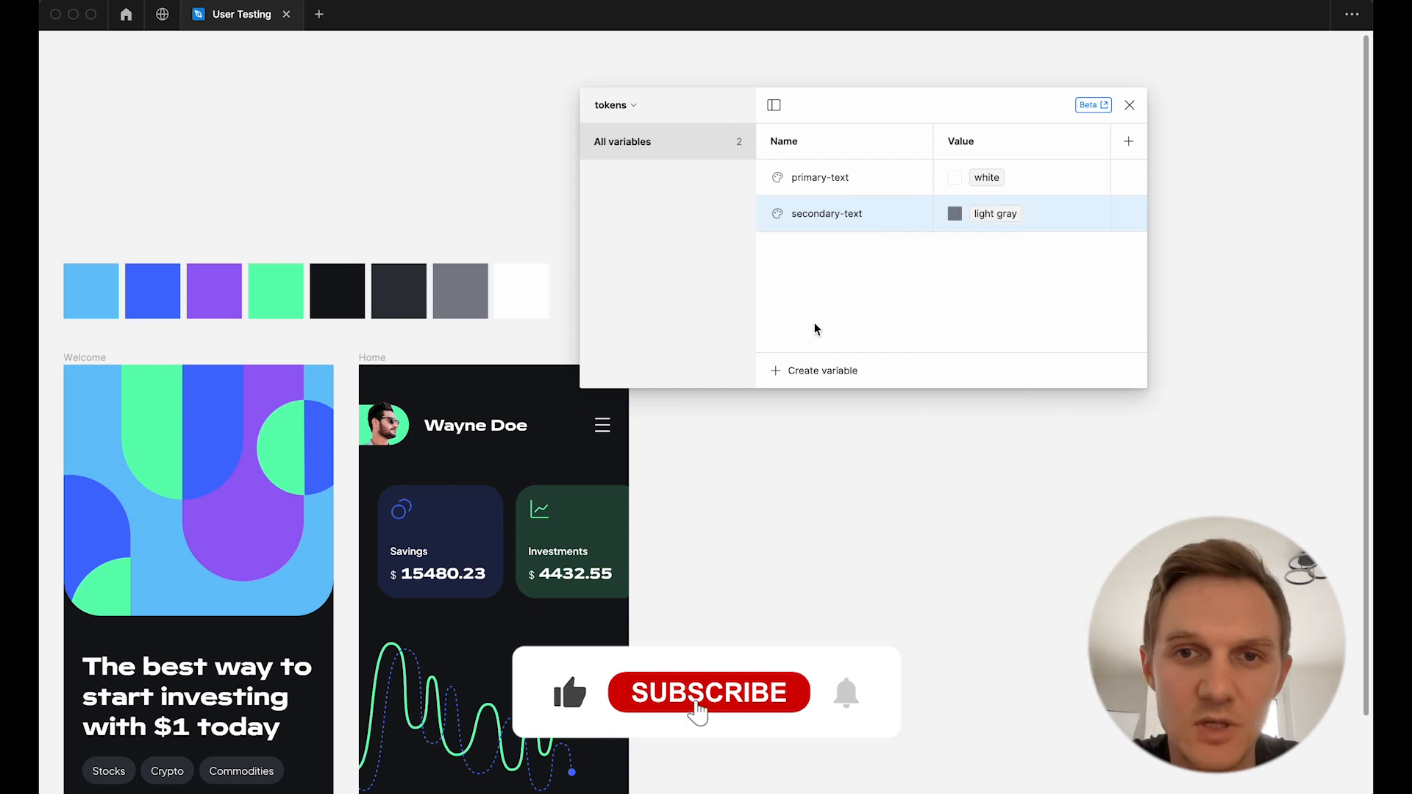
Create a color variable named main-bg in the tokens collection and link it to the black variable
scroll(823, 391, down, 3)
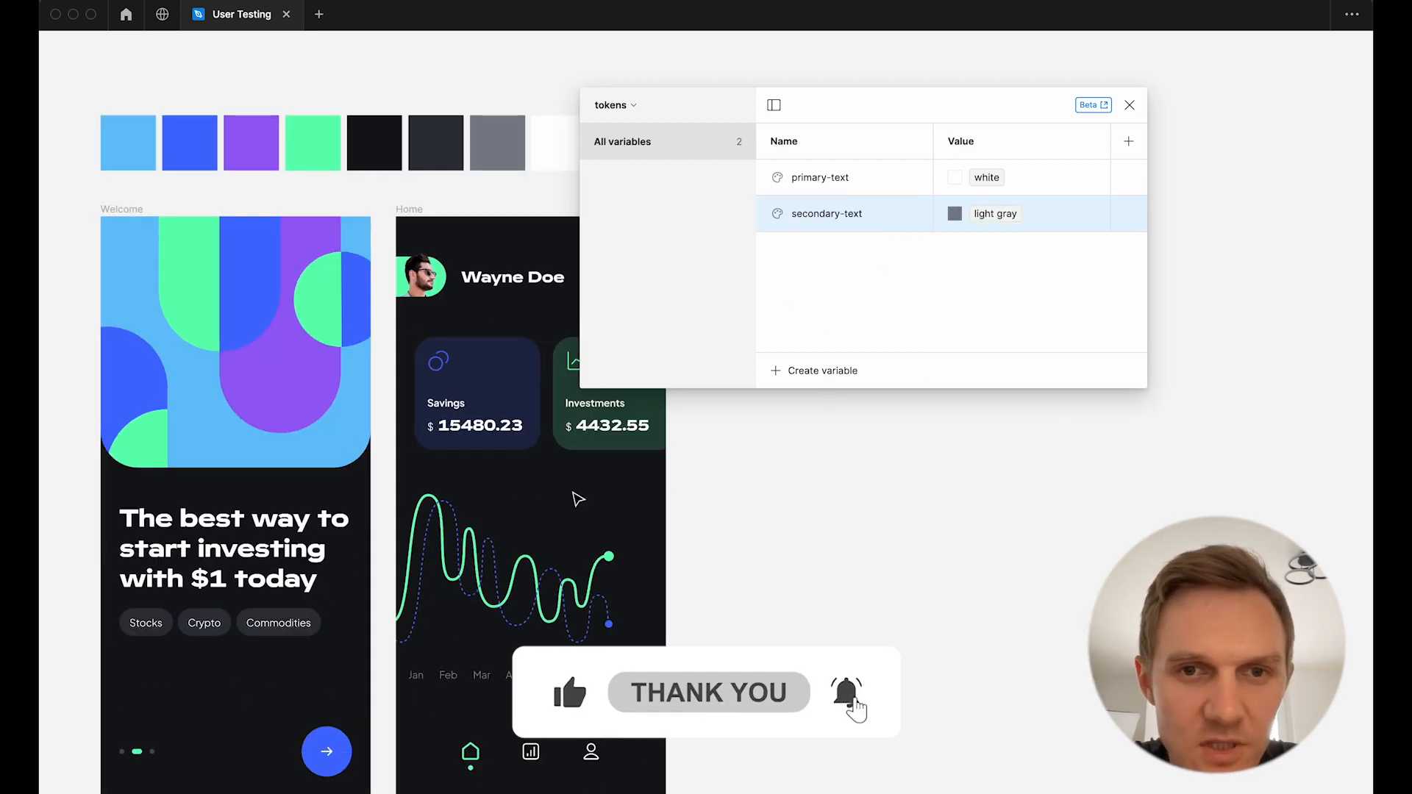
scroll(518, 464, up, 1)
click(810, 371)
text(main-bg)
click(954, 249)
click(1001, 500)
Create a color variable named secondary-bg in the tokens collection and link it to the blue variable
click(821, 367)
text(secondary-bg)
click(956, 287)
click(1031, 310)
click(1002, 452)
scroll(747, 459, down, 1)
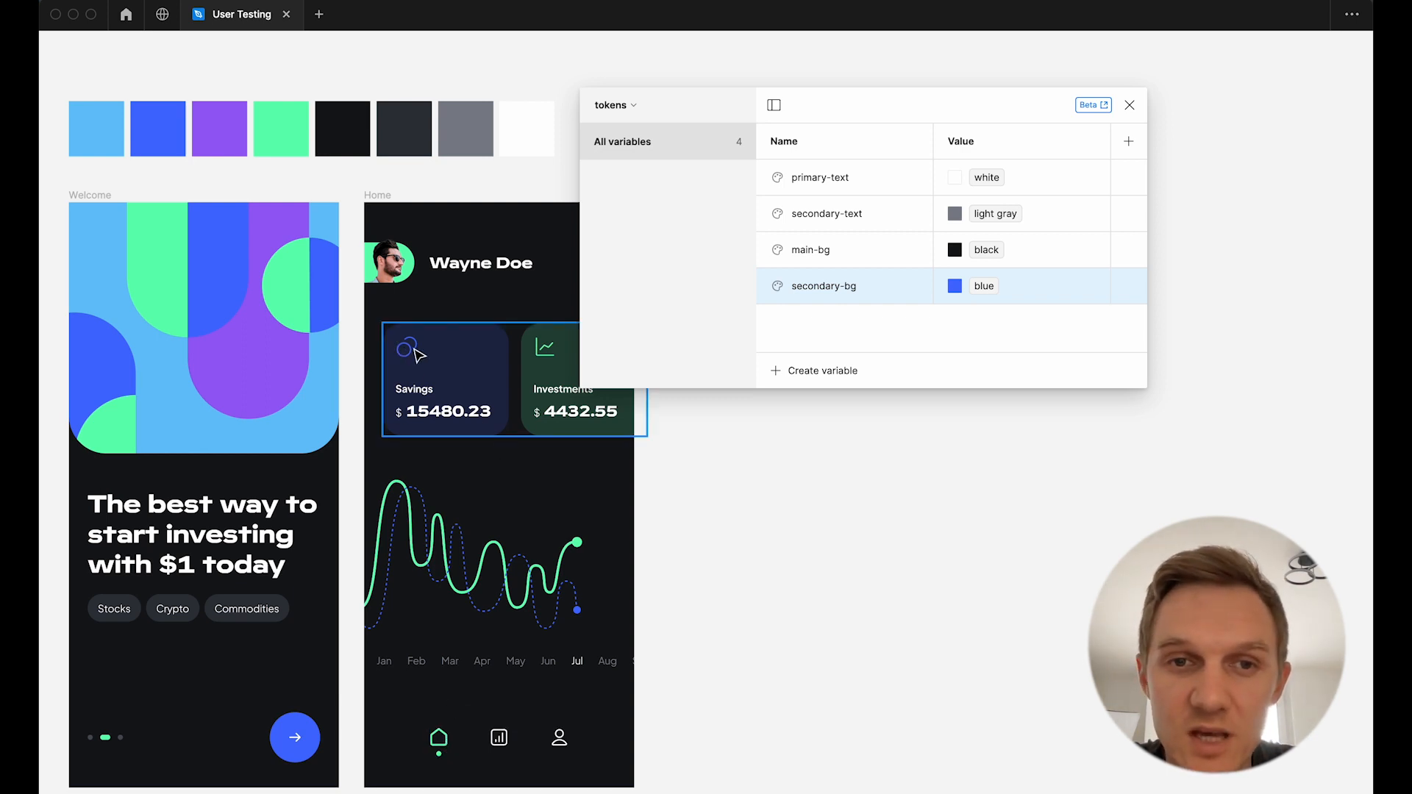
Create a color variable named color-text linked to mint and move it directly below secondary-text
click(794, 373)
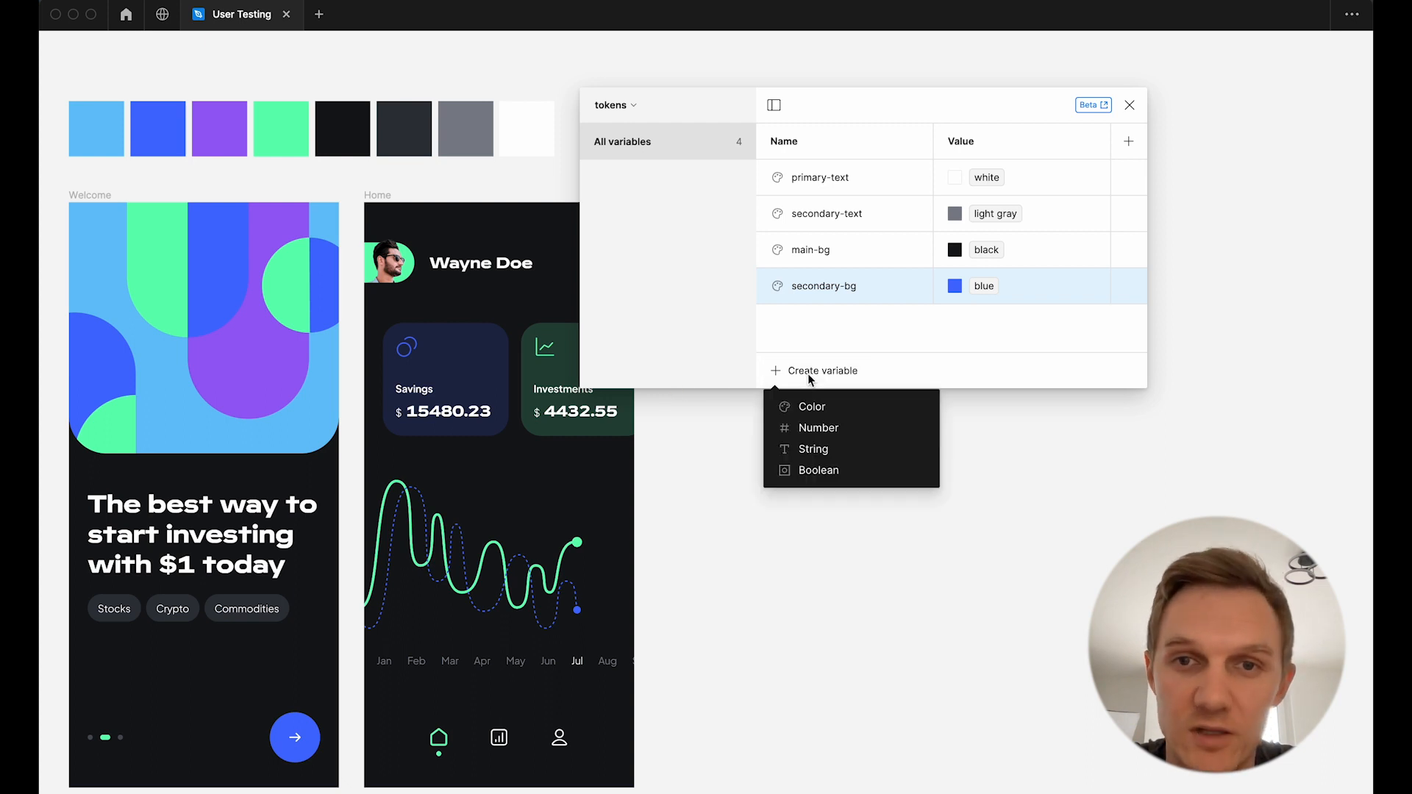
click(818, 400)
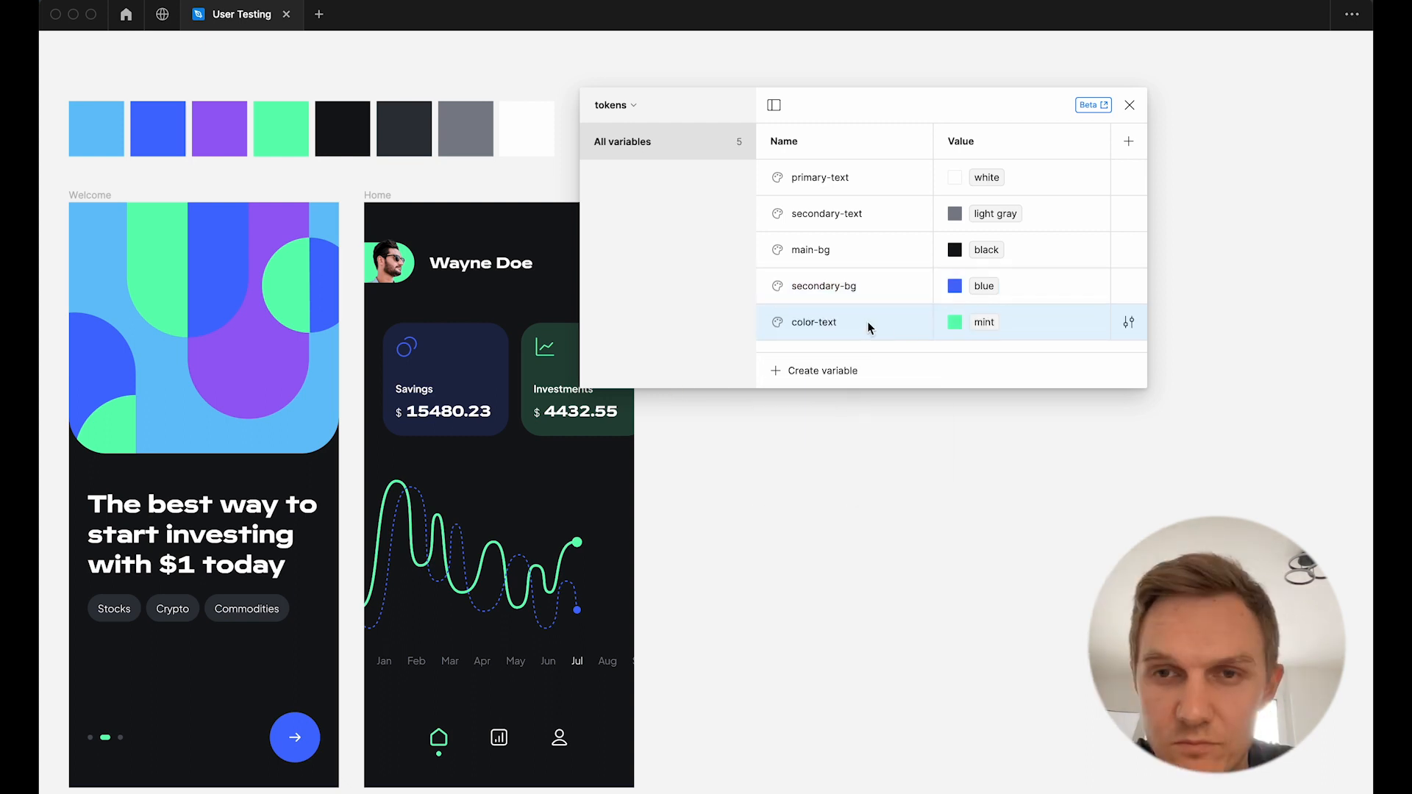
drag(867, 320, 871, 252)
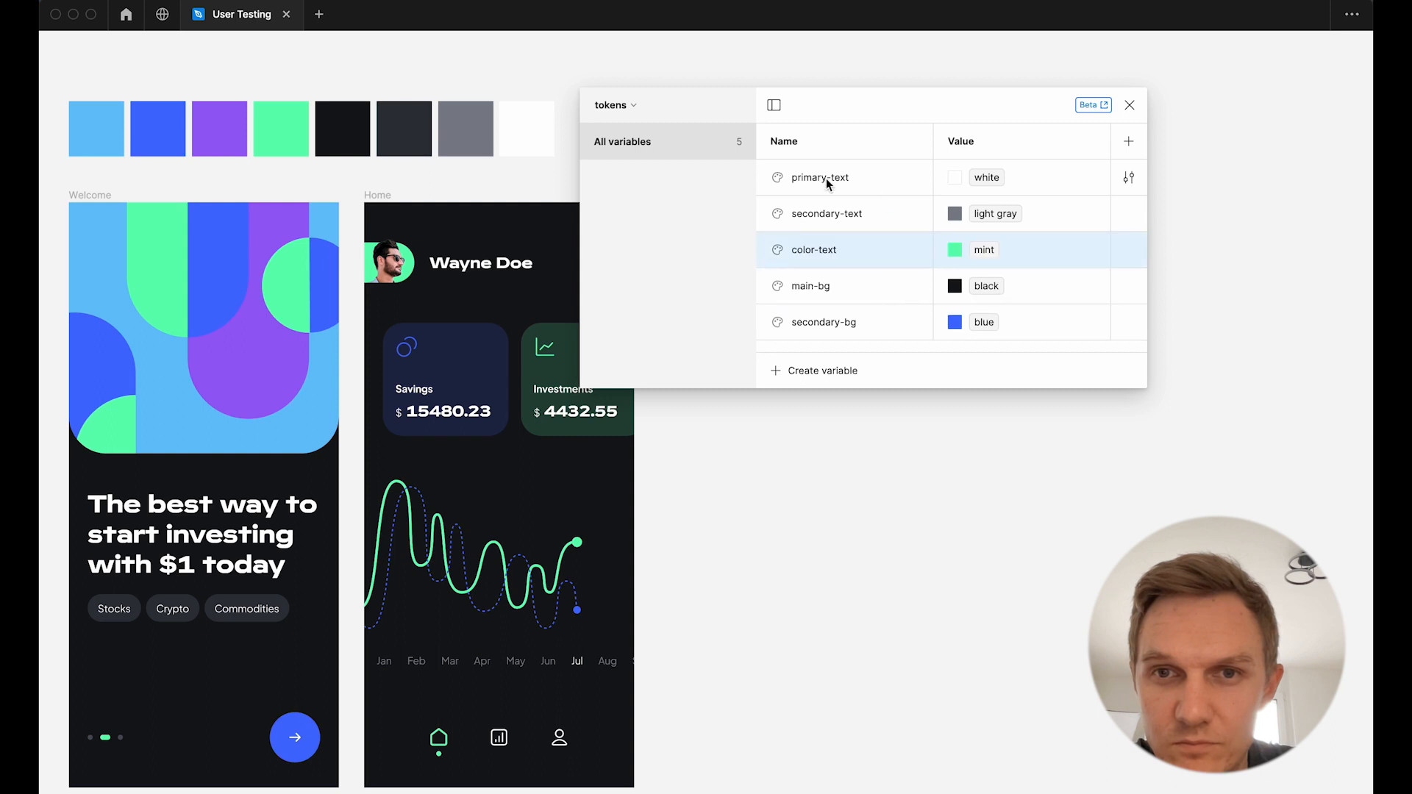
Group the primary-text, secondary-text and color-text variables and name the group token/text
shift+click(870, 178)
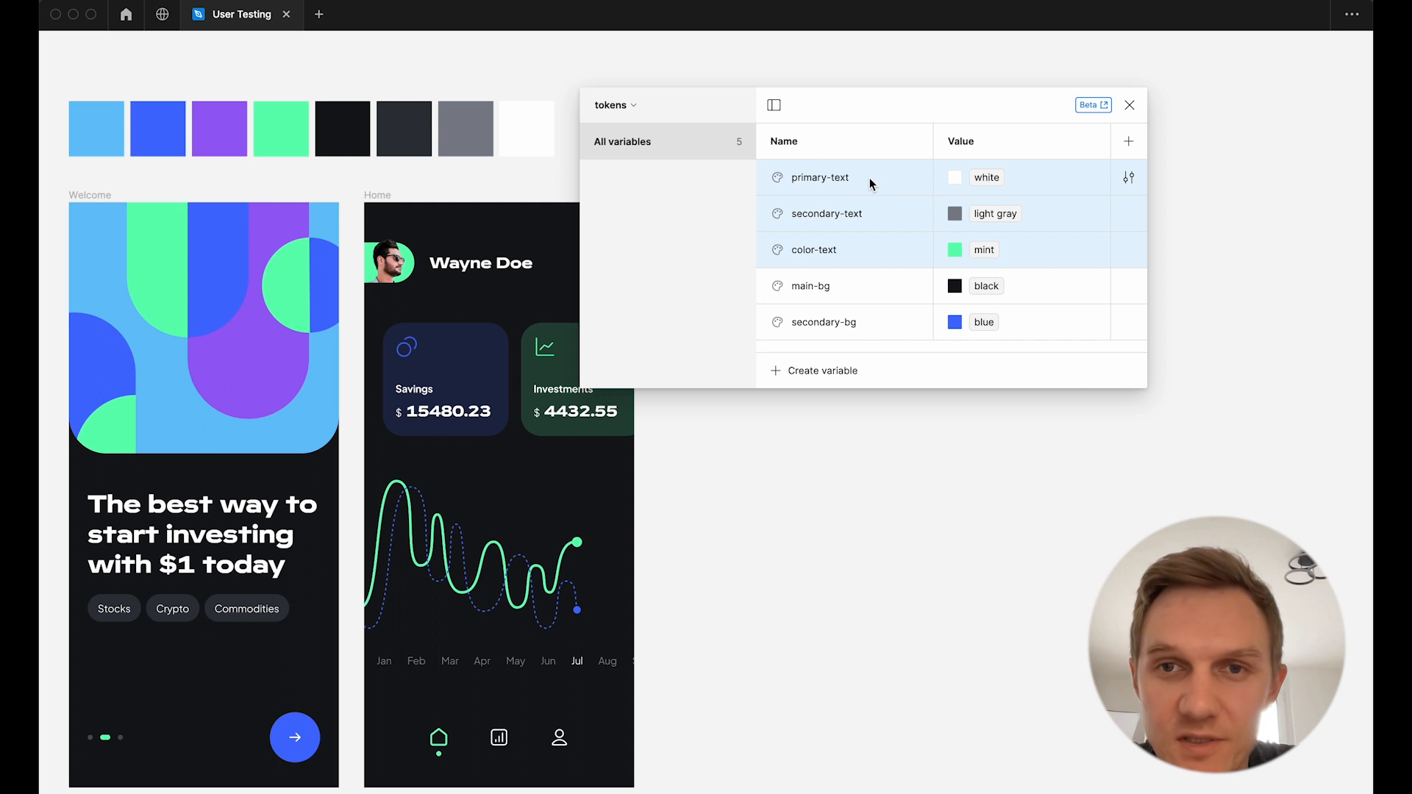
right_click(870, 178)
click(884, 193)
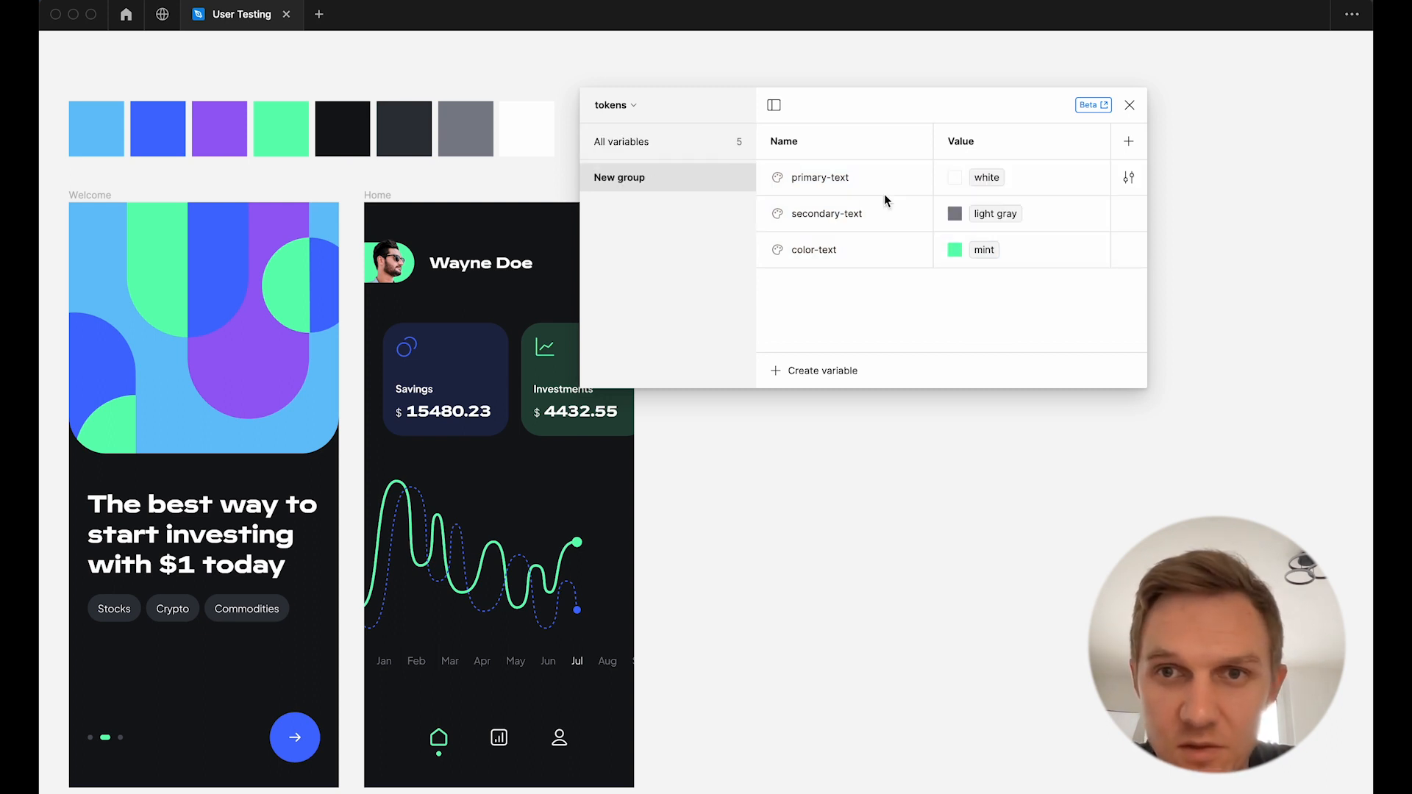
double_click(633, 178)
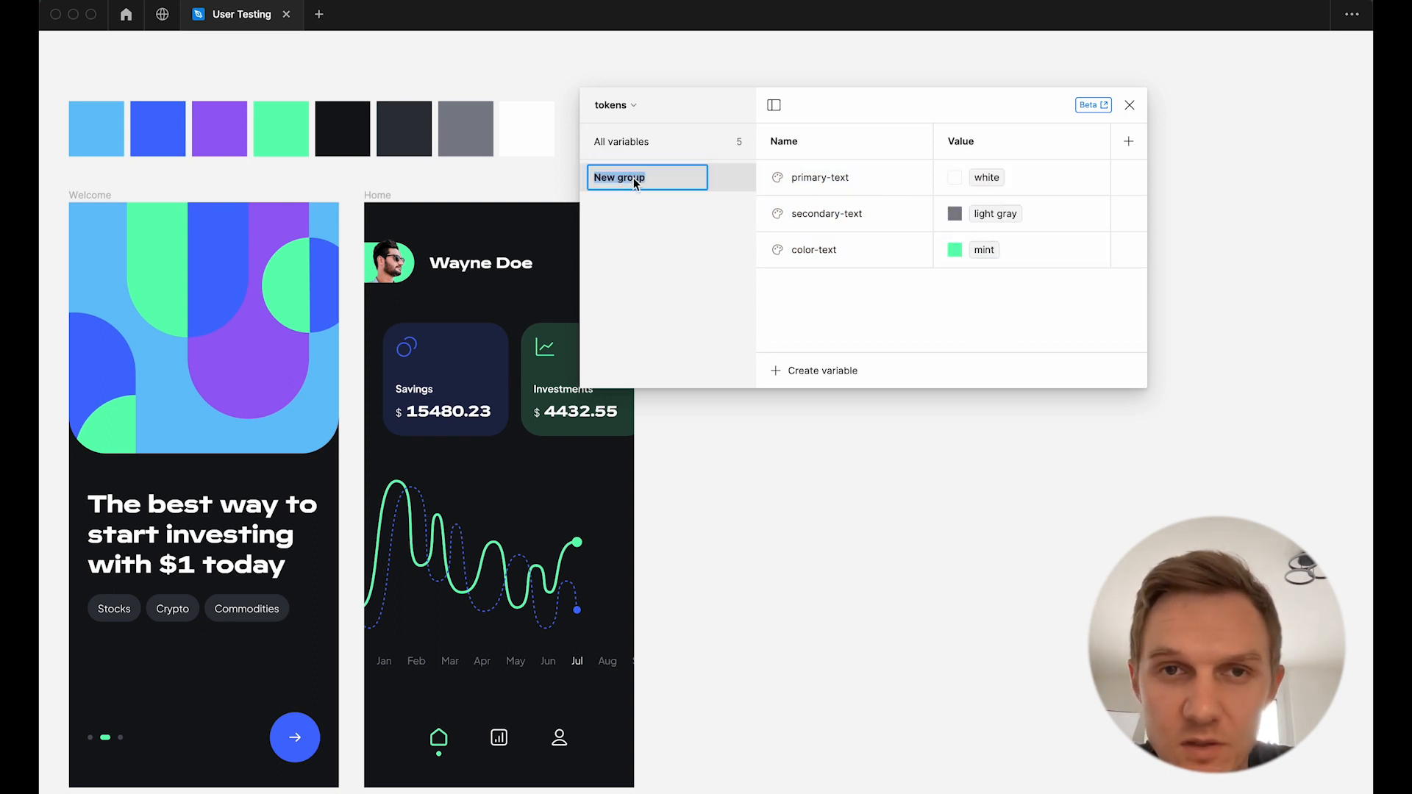
text(token/text)
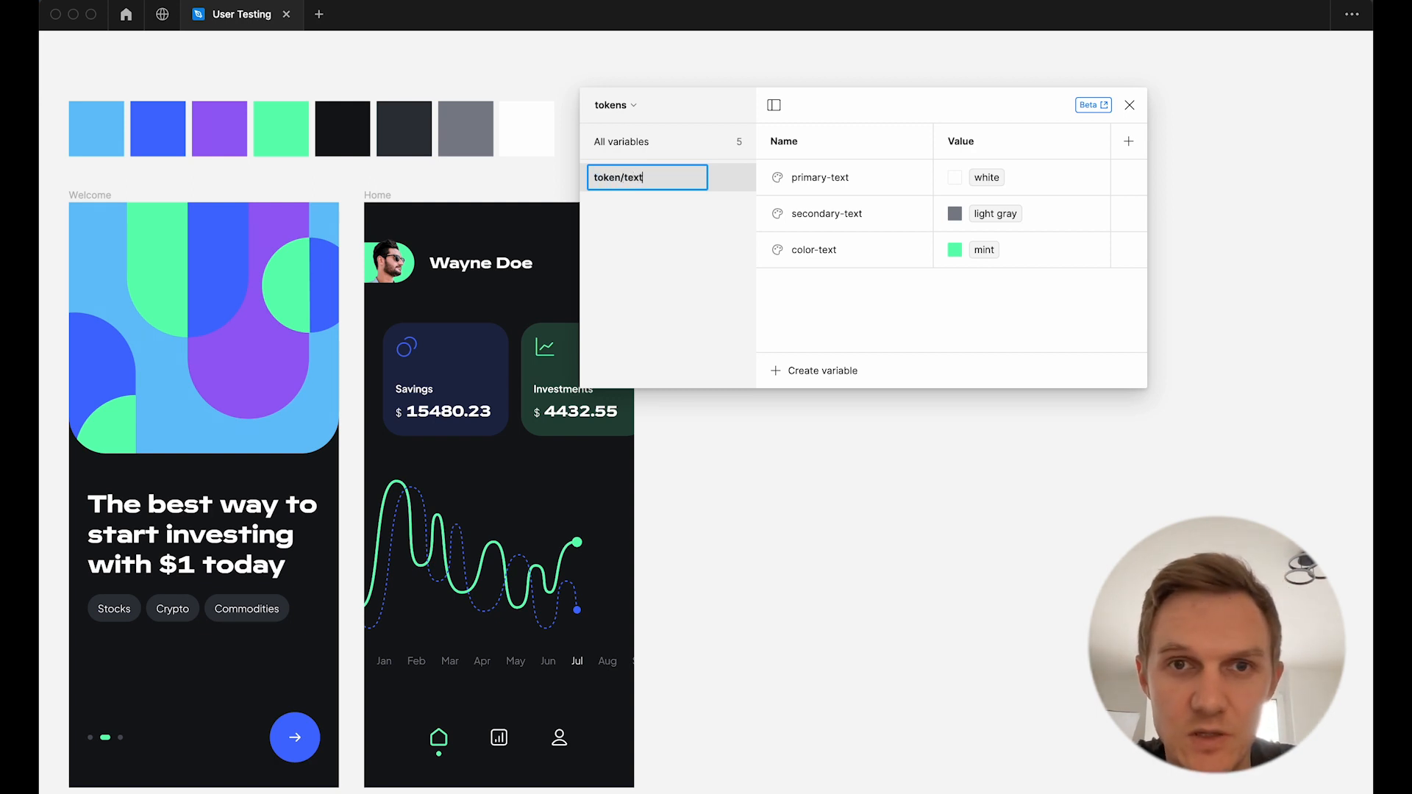
key(Return)
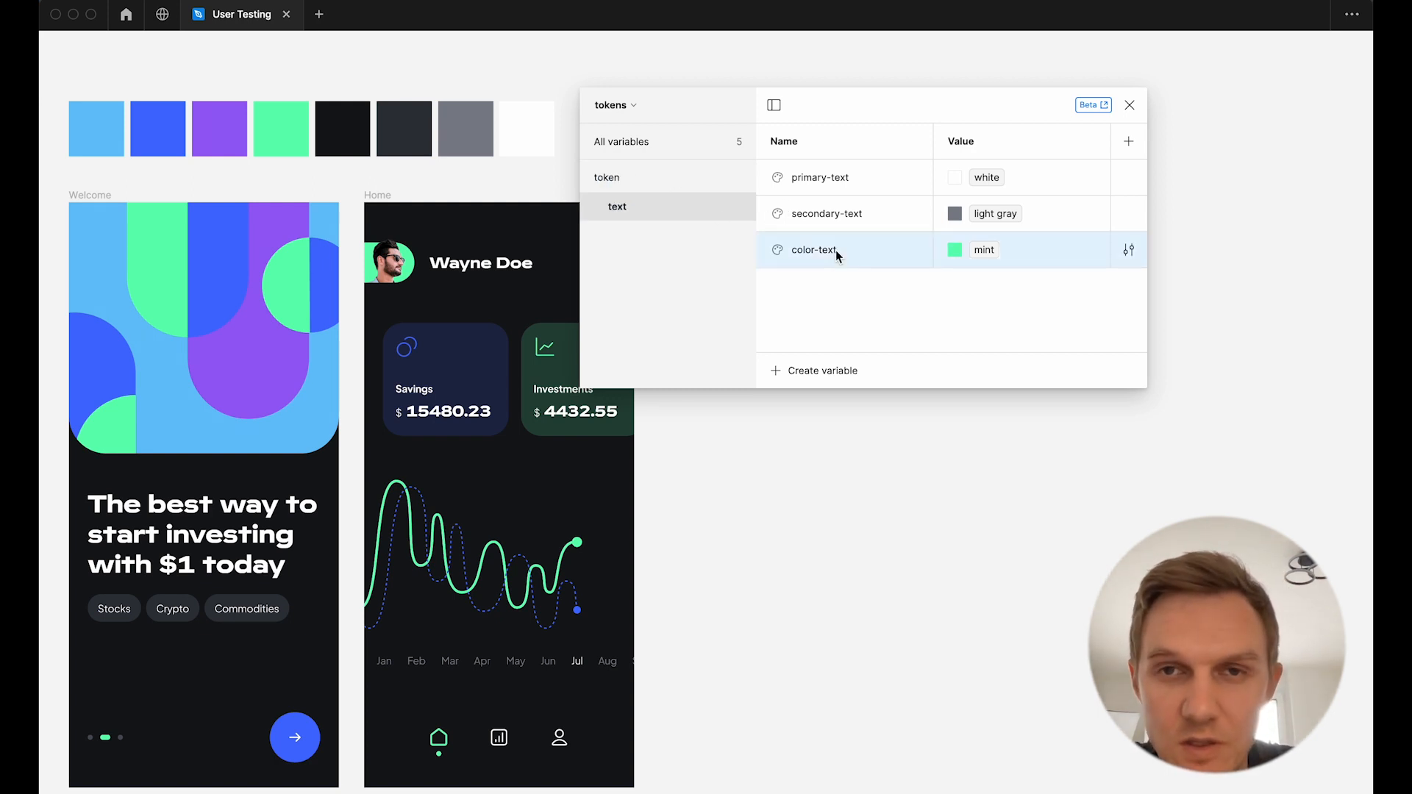
Group the main-bg and secondary-bg variables and name the group token/bg
click(624, 178)
click(638, 154)
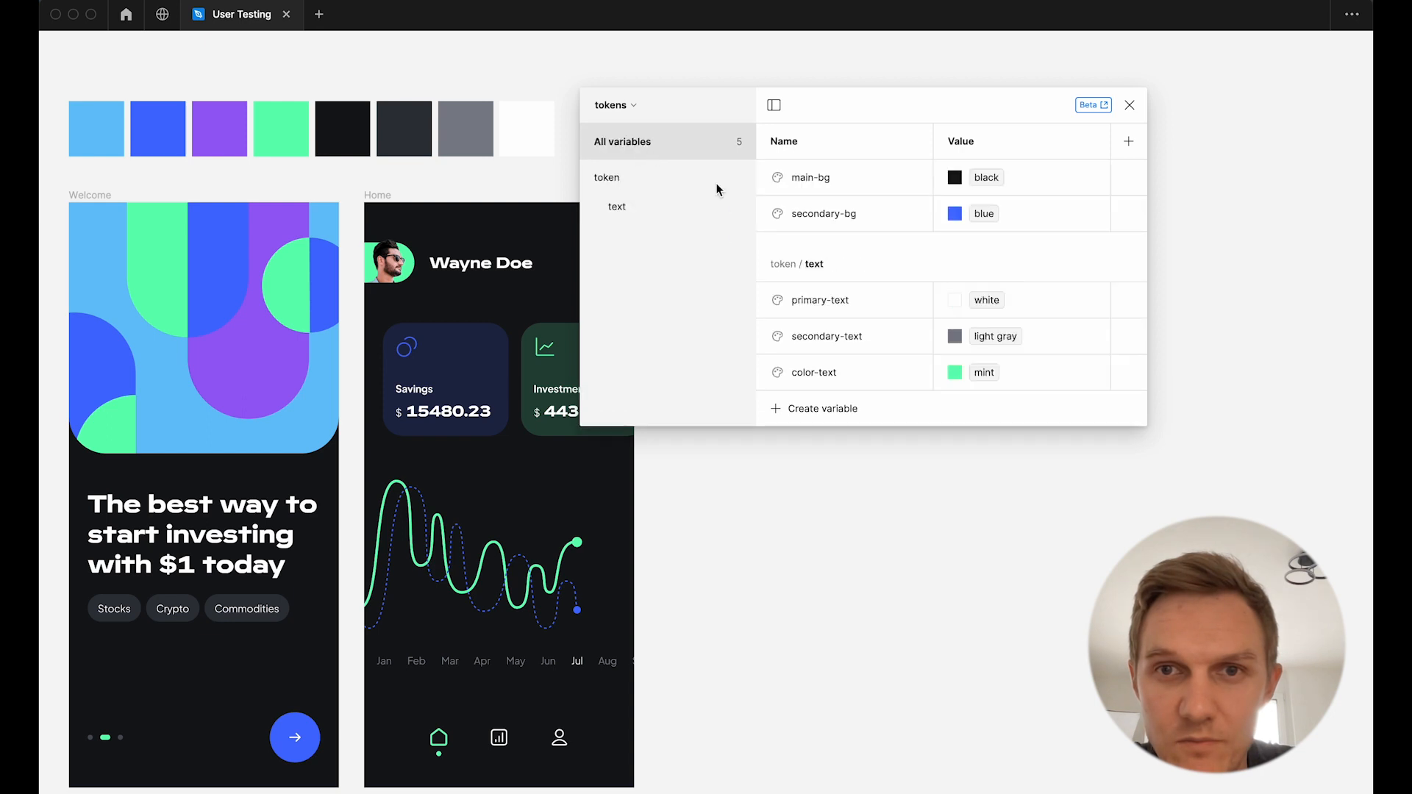
click(842, 215)
shift+click(829, 181)
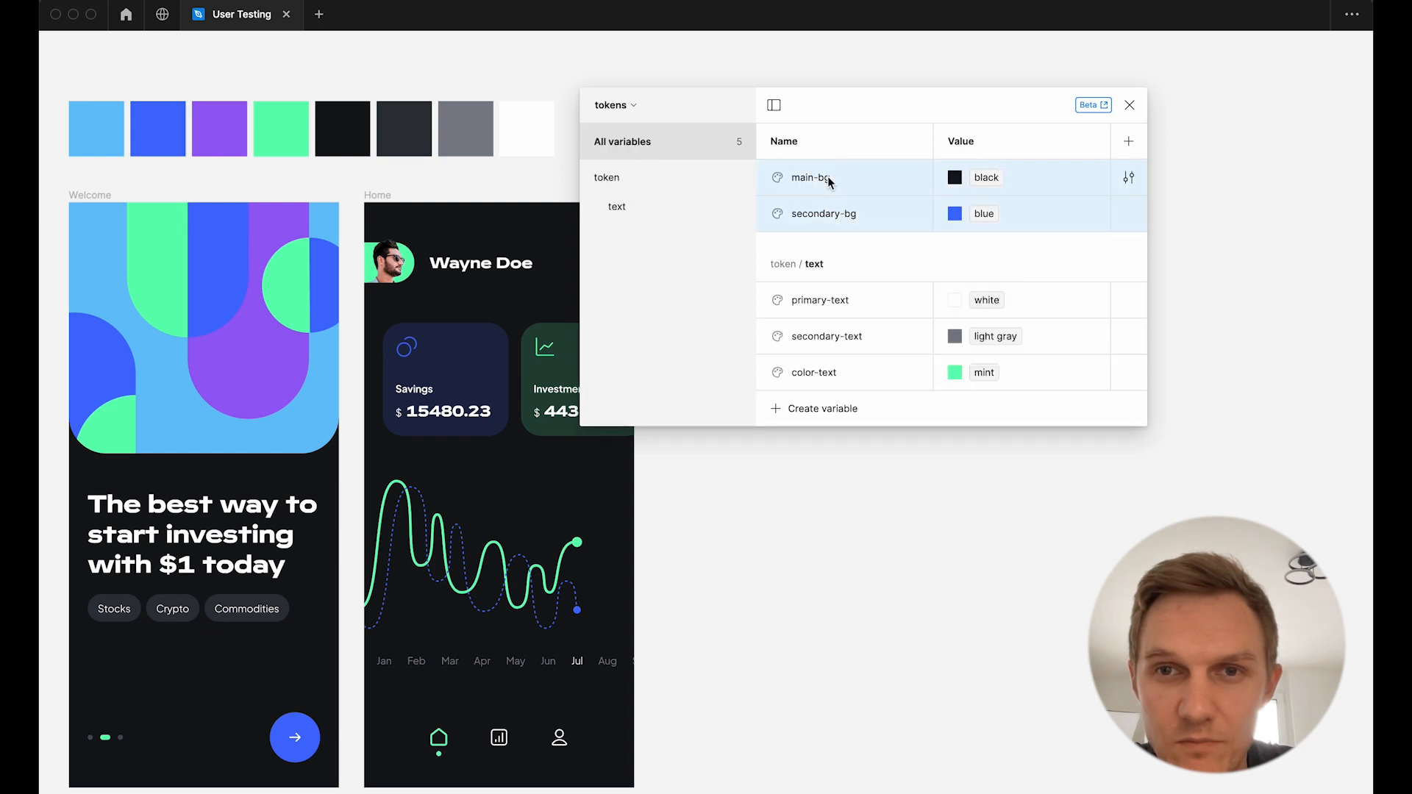
right_click(829, 182)
click(839, 189)
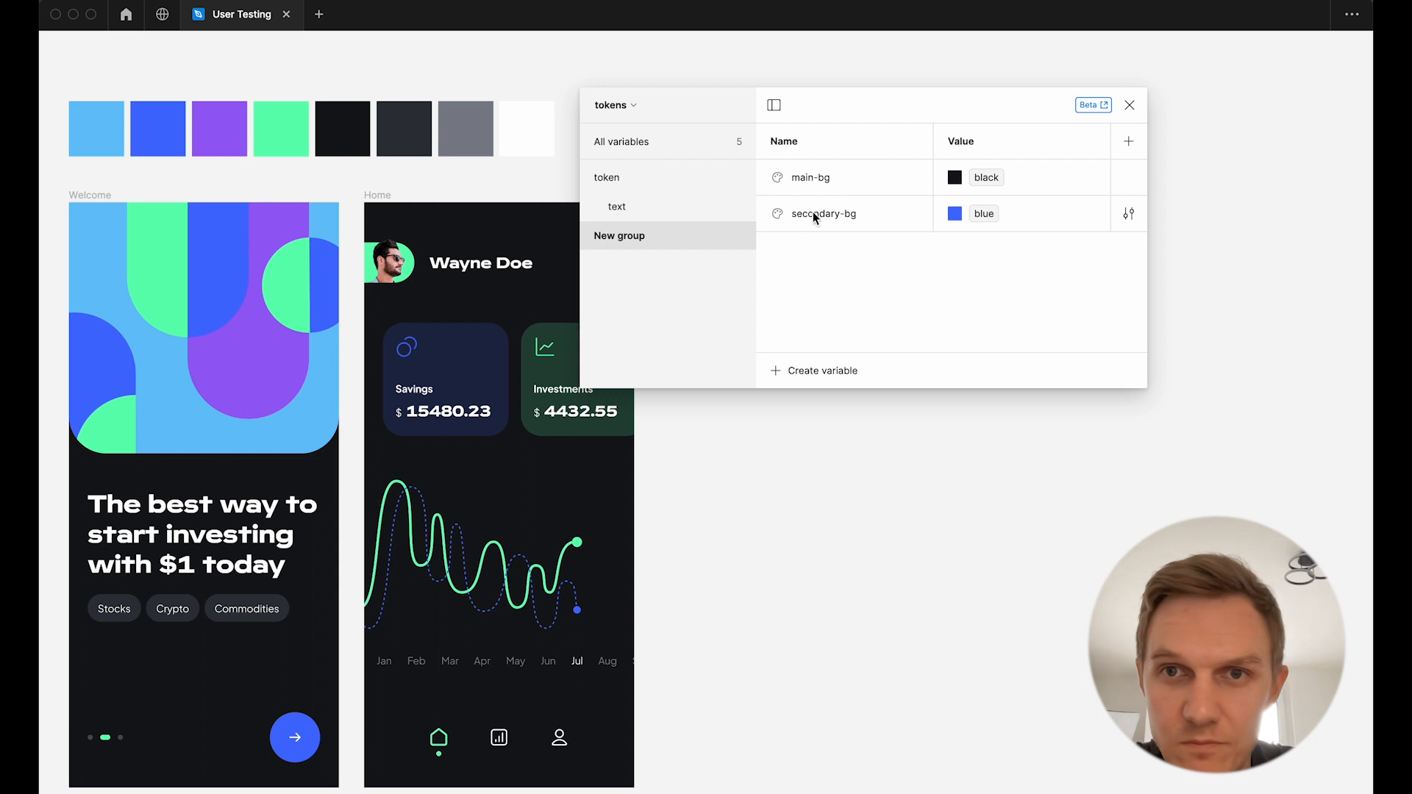
double_click(615, 234)
text(token/bg)
key(Return)
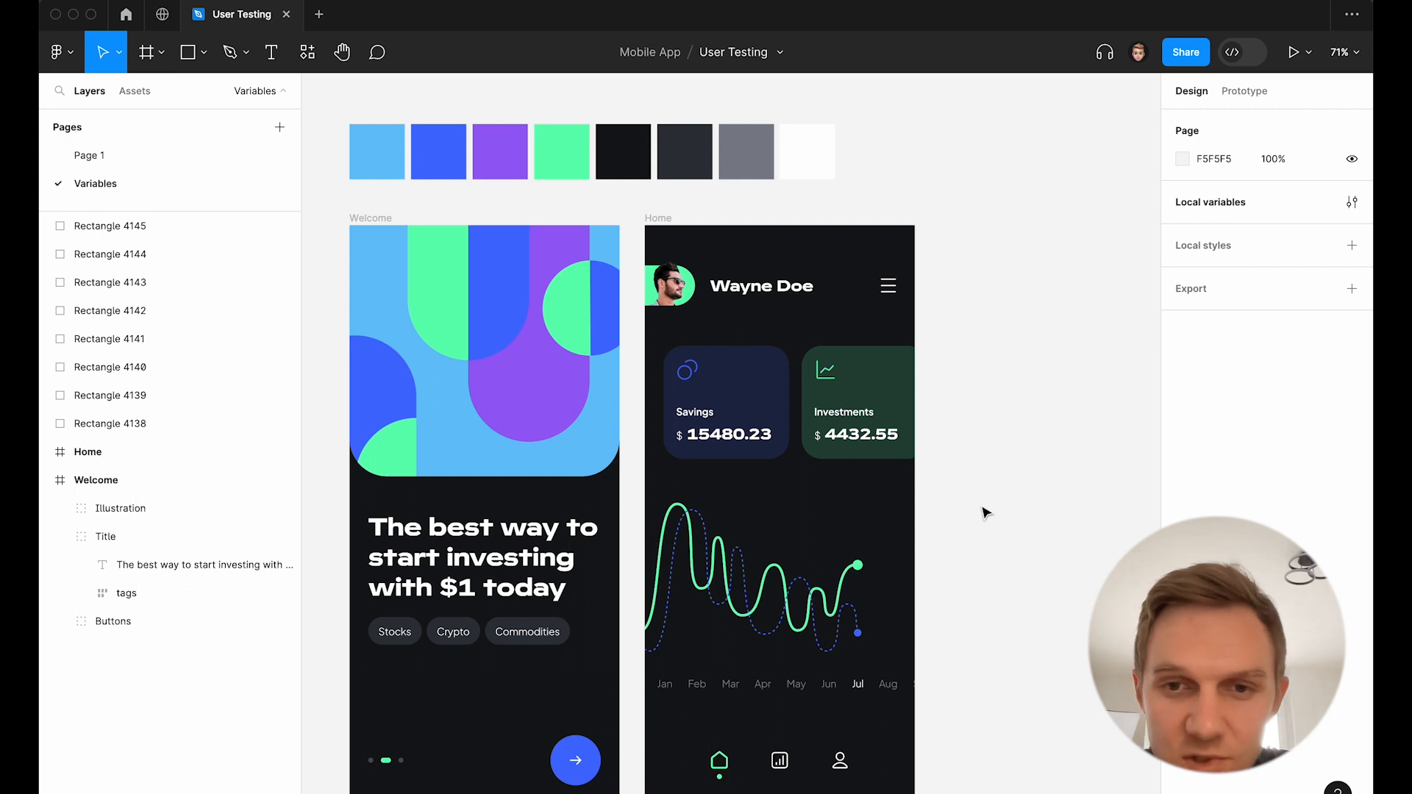
Apply a text color variable to the fill of the Welcome screen's headline
click(546, 546)
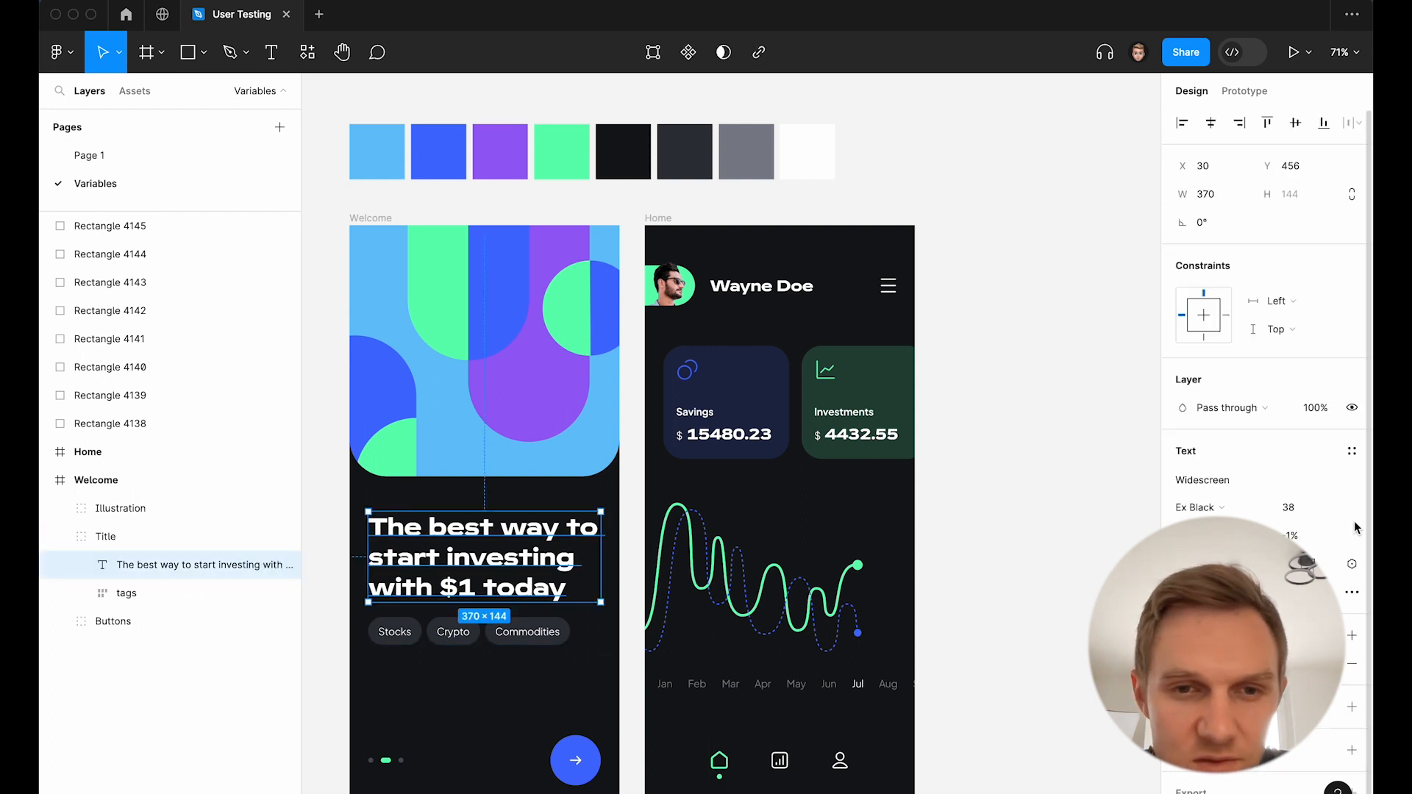
click(1324, 634)
click(1034, 599)
Apply the primary-text variable to the fill of the Stocks, Crypto and Commodities tag labels on the Welcome screen
drag(383, 662, 537, 625)
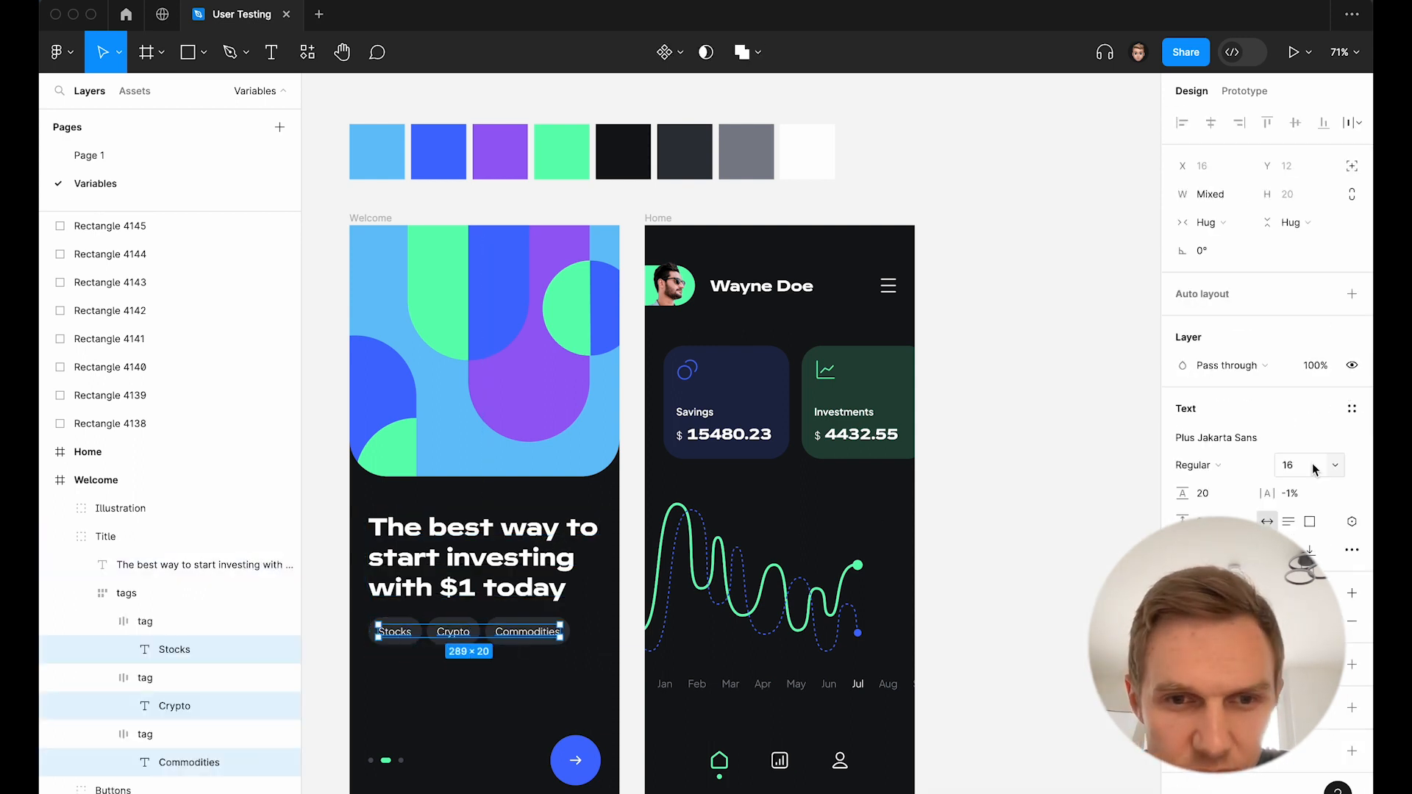
click(1324, 593)
scroll(1024, 661, down, 3)
click(1025, 653)
click(978, 698)
Apply the secondary-bg variable to the fill of the round arrow button on the Welcome screen
super+click(576, 759)
click(1323, 451)
scroll(1079, 634, down, 3)
click(1030, 735)
Apply the main-bg variable to the fill of the Welcome frame
click(374, 218)
click(1323, 478)
scroll(1068, 655, down, 3)
click(1036, 774)
Apply a color variable from the tokens collection to the fill of the two inactive pagination dots on the Welcome screen
scroll(373, 768, up, 5)
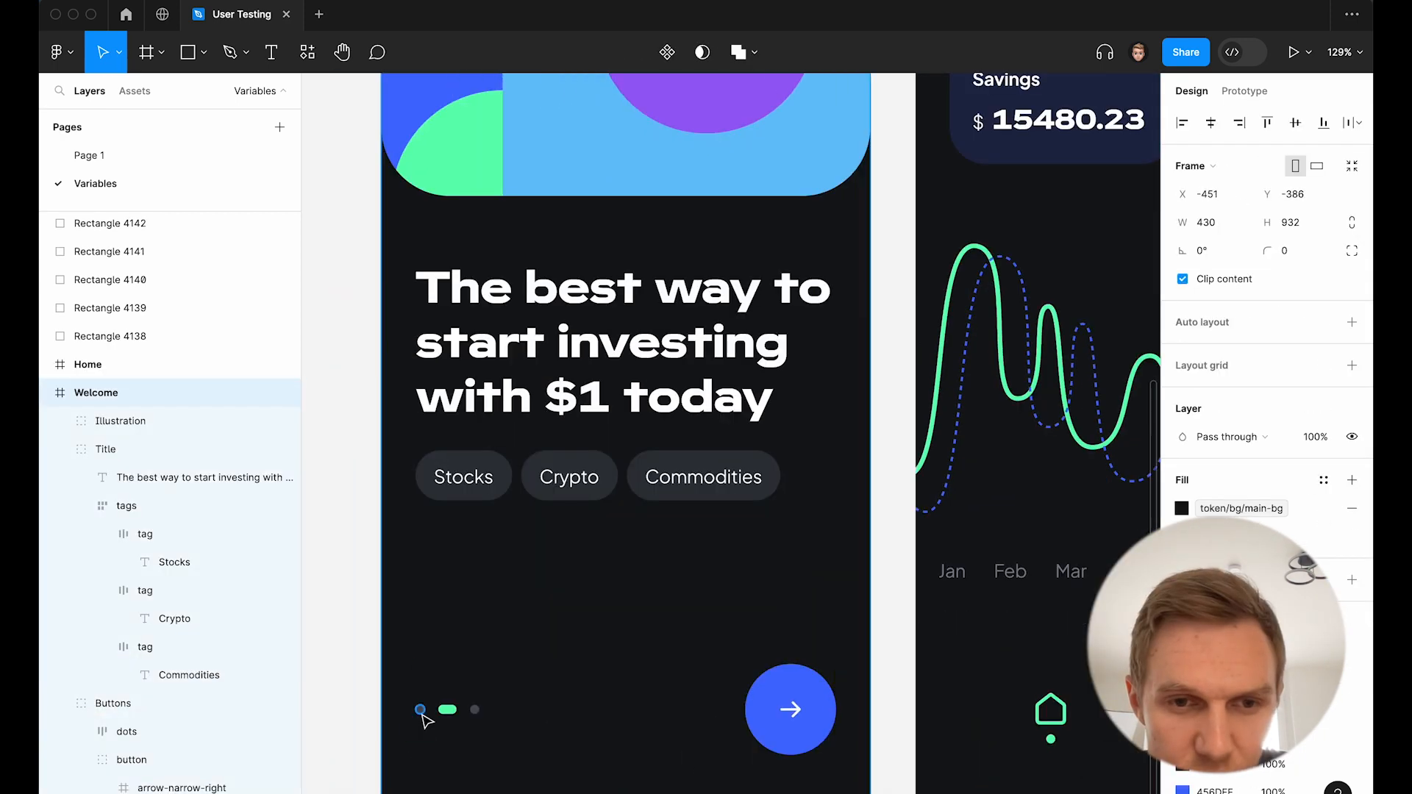
super+click(420, 710)
shift+super+click(476, 710)
click(1323, 409)
scroll(1043, 666, down, 3)
click(1043, 666)
Apply the color-text variable to the fill of the active pagination dot on the Welcome screen
super+click(447, 710)
click(1323, 365)
scroll(1048, 639, down, 3)
click(1043, 659)
scroll(610, 487, up, 3)
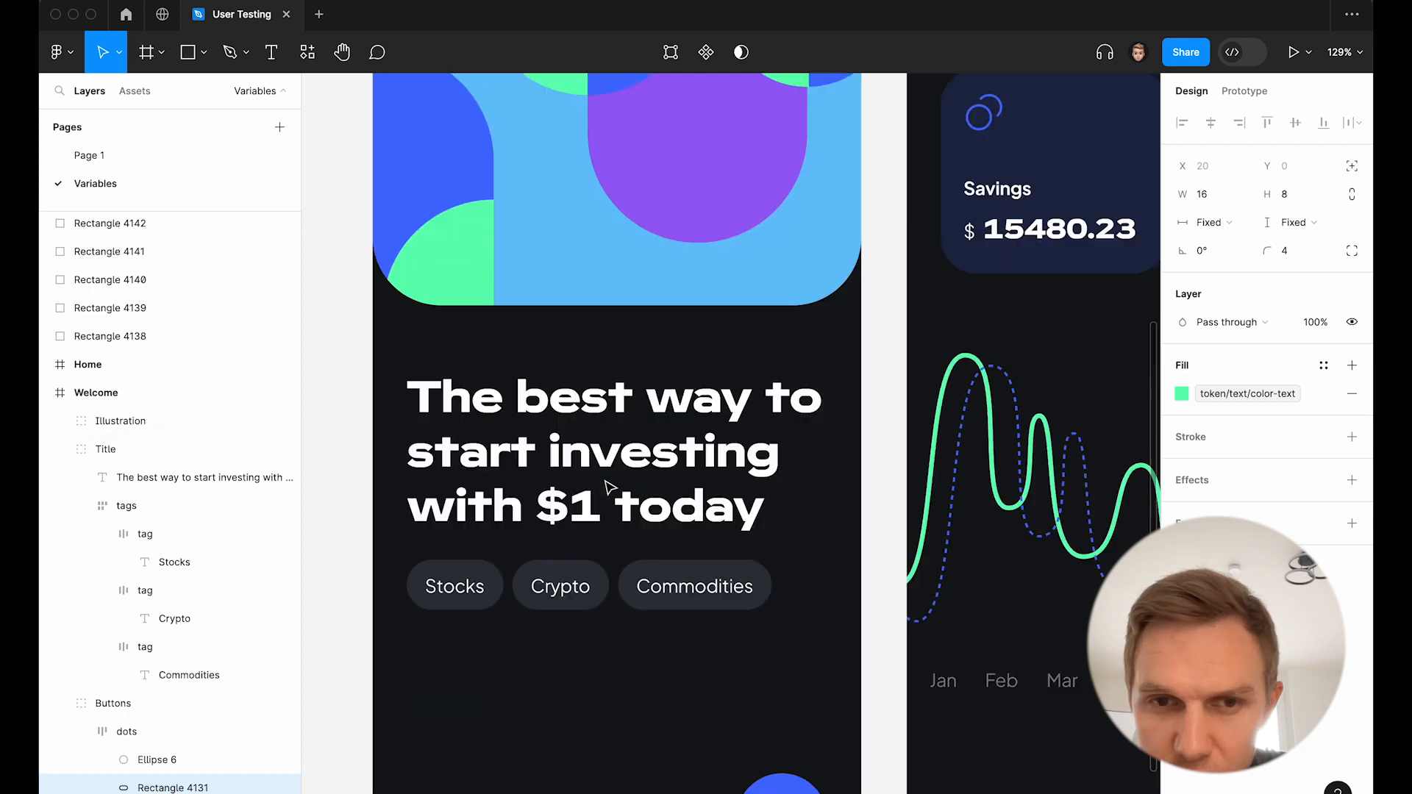
super+click(500, 575)
shift+click(535, 572)
shift+click(648, 578)
click(1324, 599)
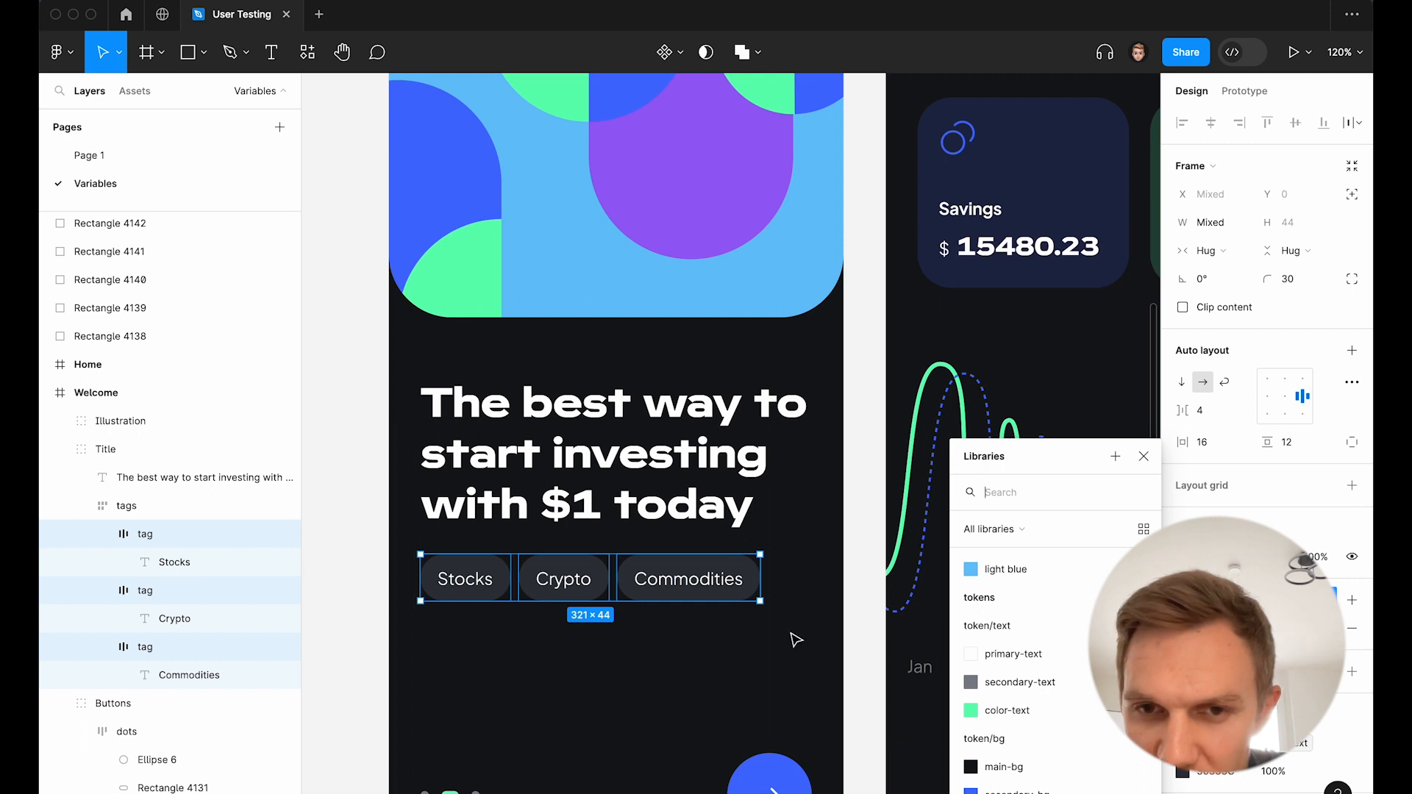
click(867, 695)
Create a color variable named tertiary-bg in the bg group of the tokens collection and link it to dark gray
click(1225, 207)
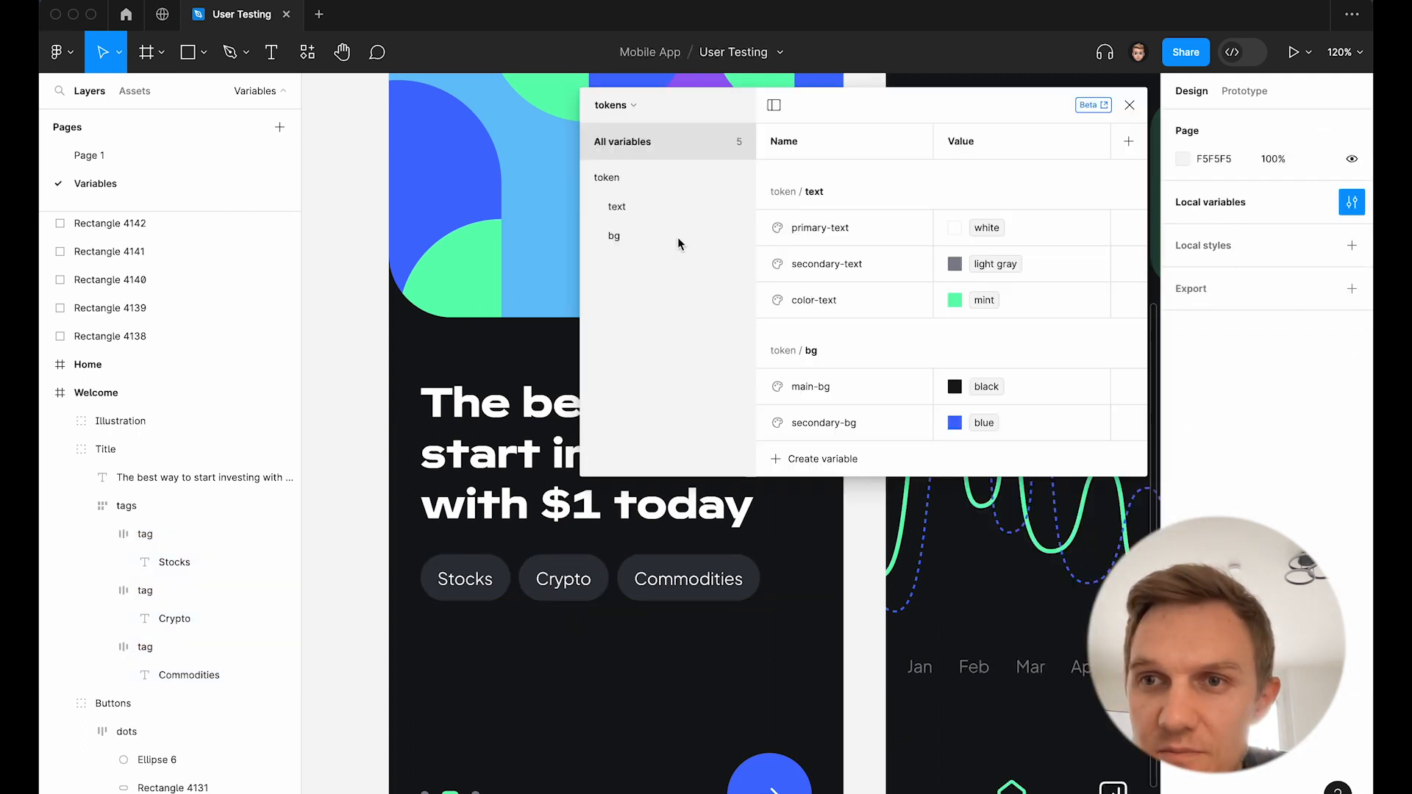
click(614, 235)
click(820, 371)
text(tertiary-bg)
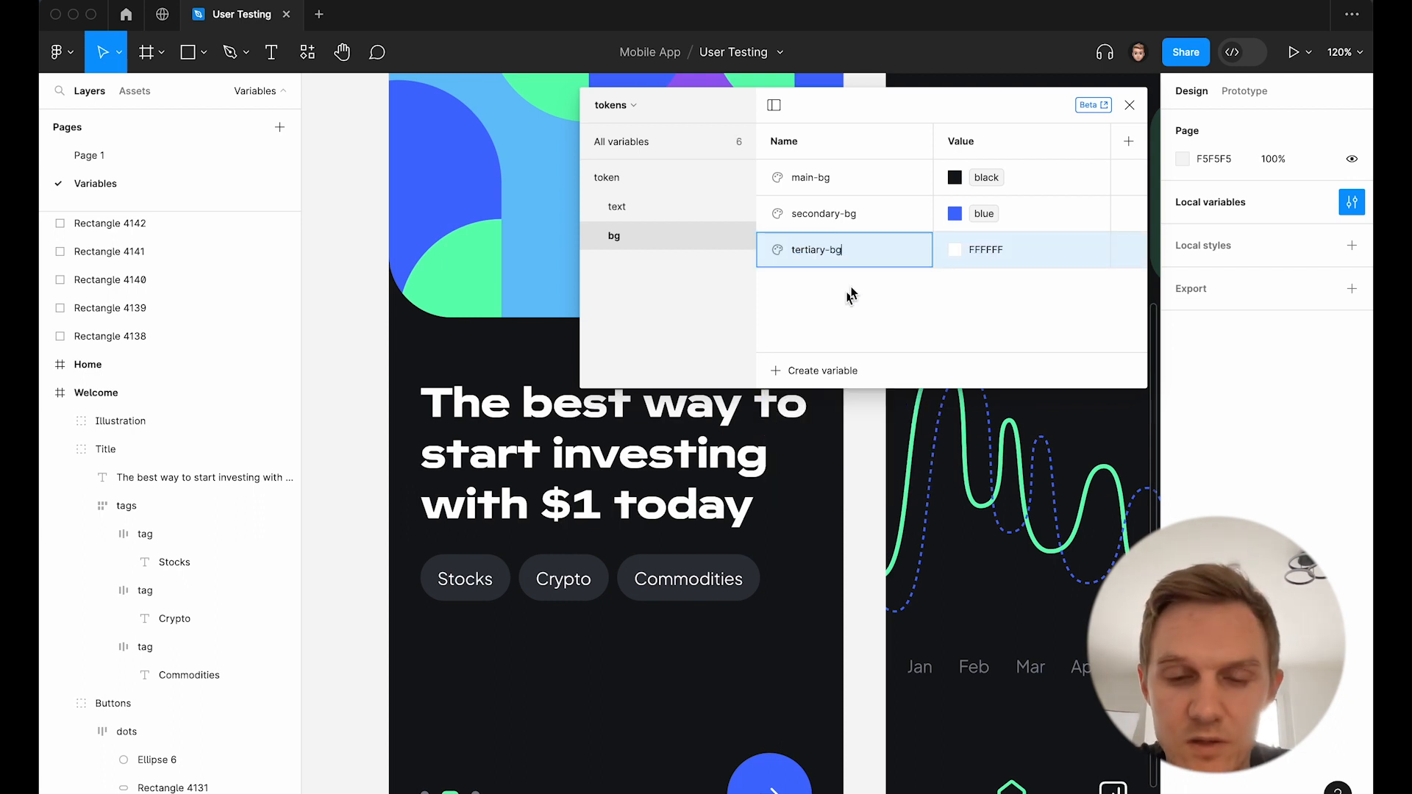
click(955, 249)
click(1033, 274)
scroll(1068, 461, up, 3)
click(1065, 456)
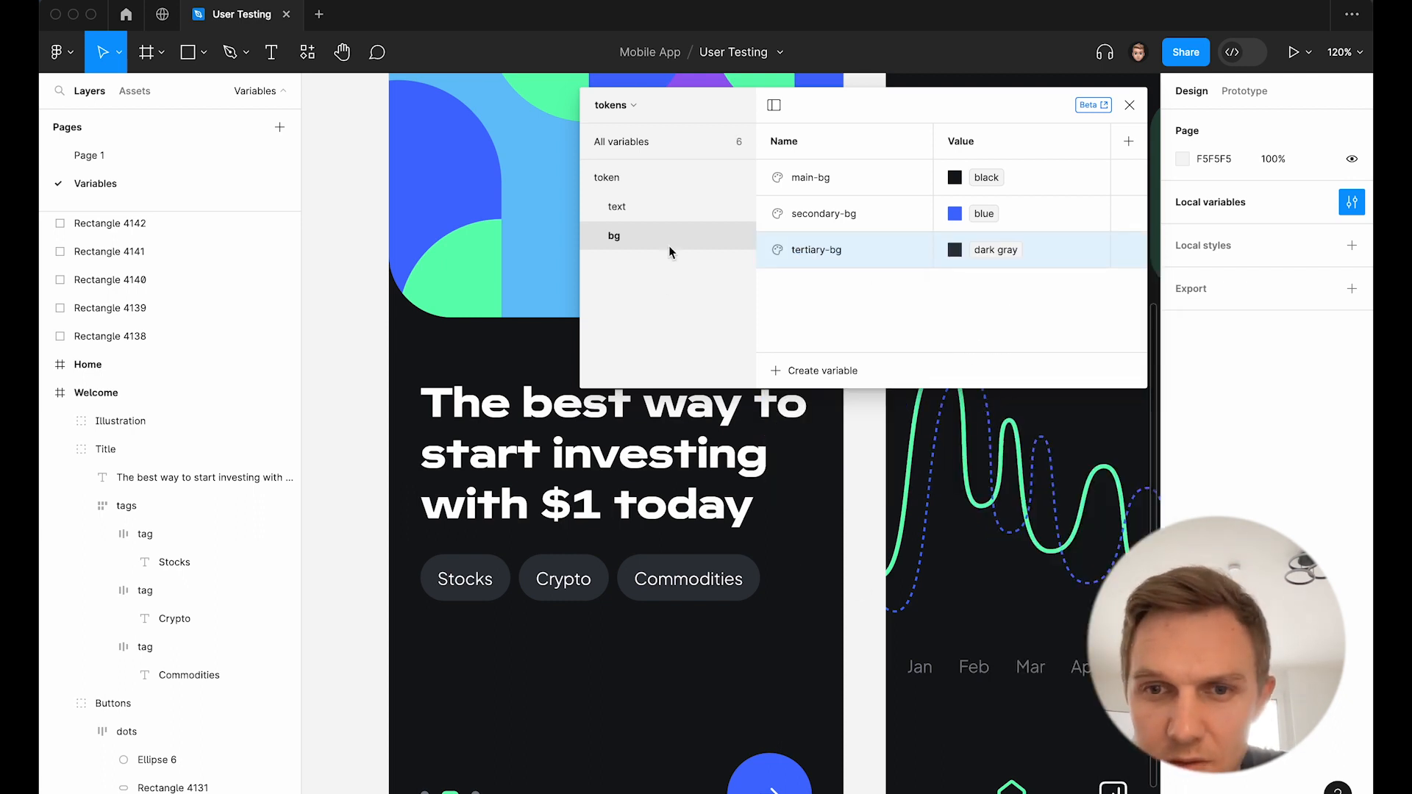
Apply the tertiary-bg variable to the backgrounds of the Stocks, Crypto and Commodities tags
click(1130, 104)
super+click(505, 577)
shift+click(563, 578)
shift+click(647, 579)
click(1324, 599)
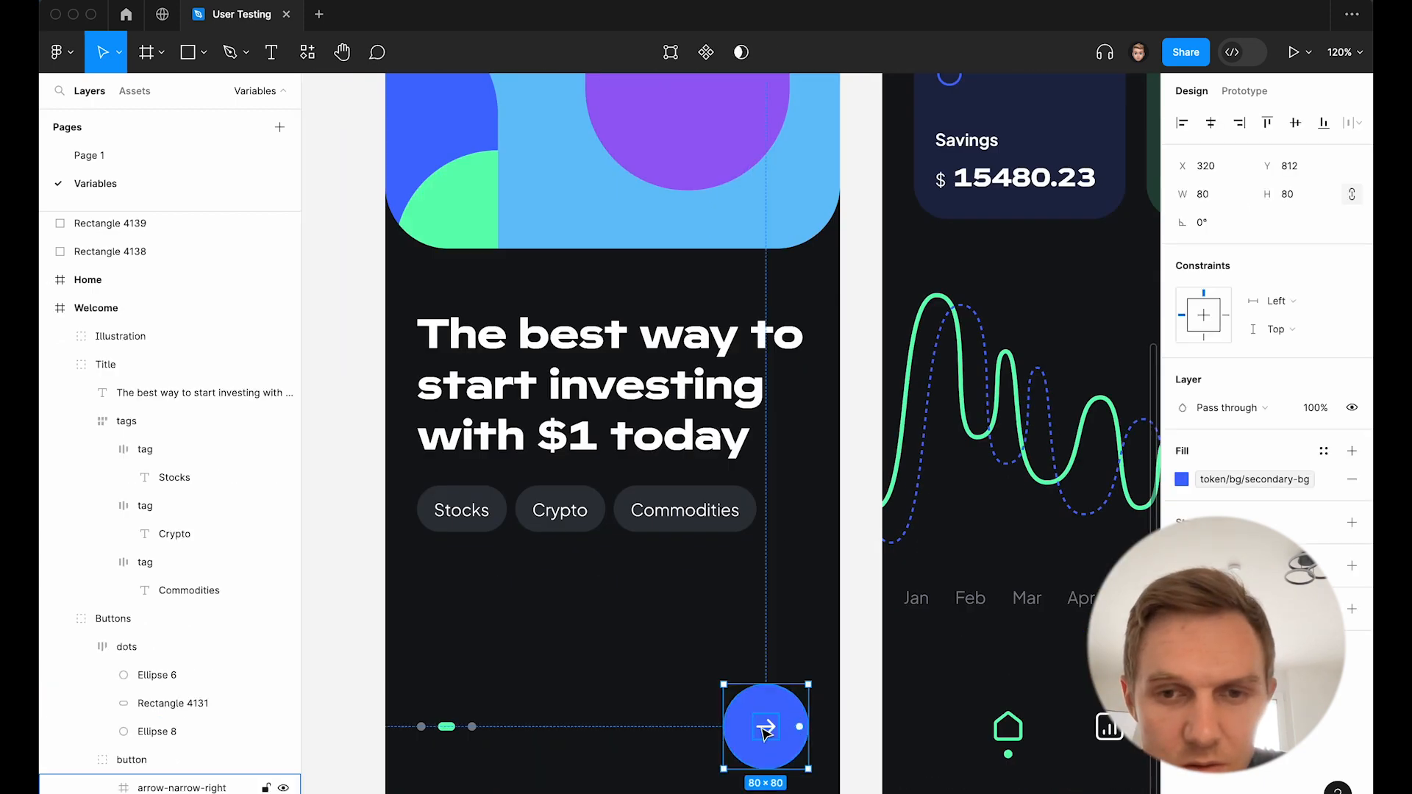
Apply the primary-text variable to the arrow icon inside the Welcome screen's round button
double_click(766, 726)
click(1324, 556)
click(854, 633)
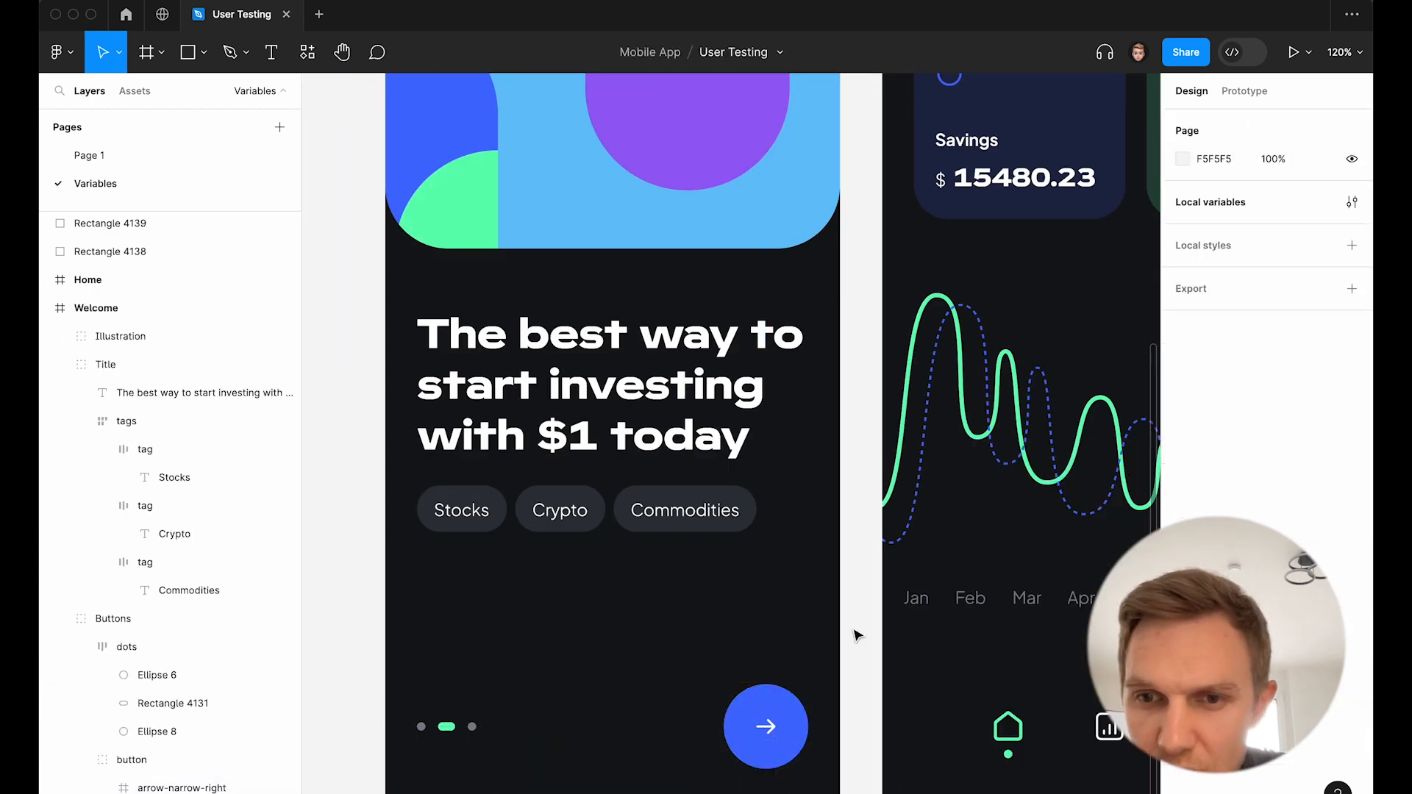
Apply the primary-text variable to the profile name and the menu icon in the Home screen's navigation bar
scroll(854, 633, up, 5)
scroll(854, 633, down, 2)
scroll(854, 633, up, 1)
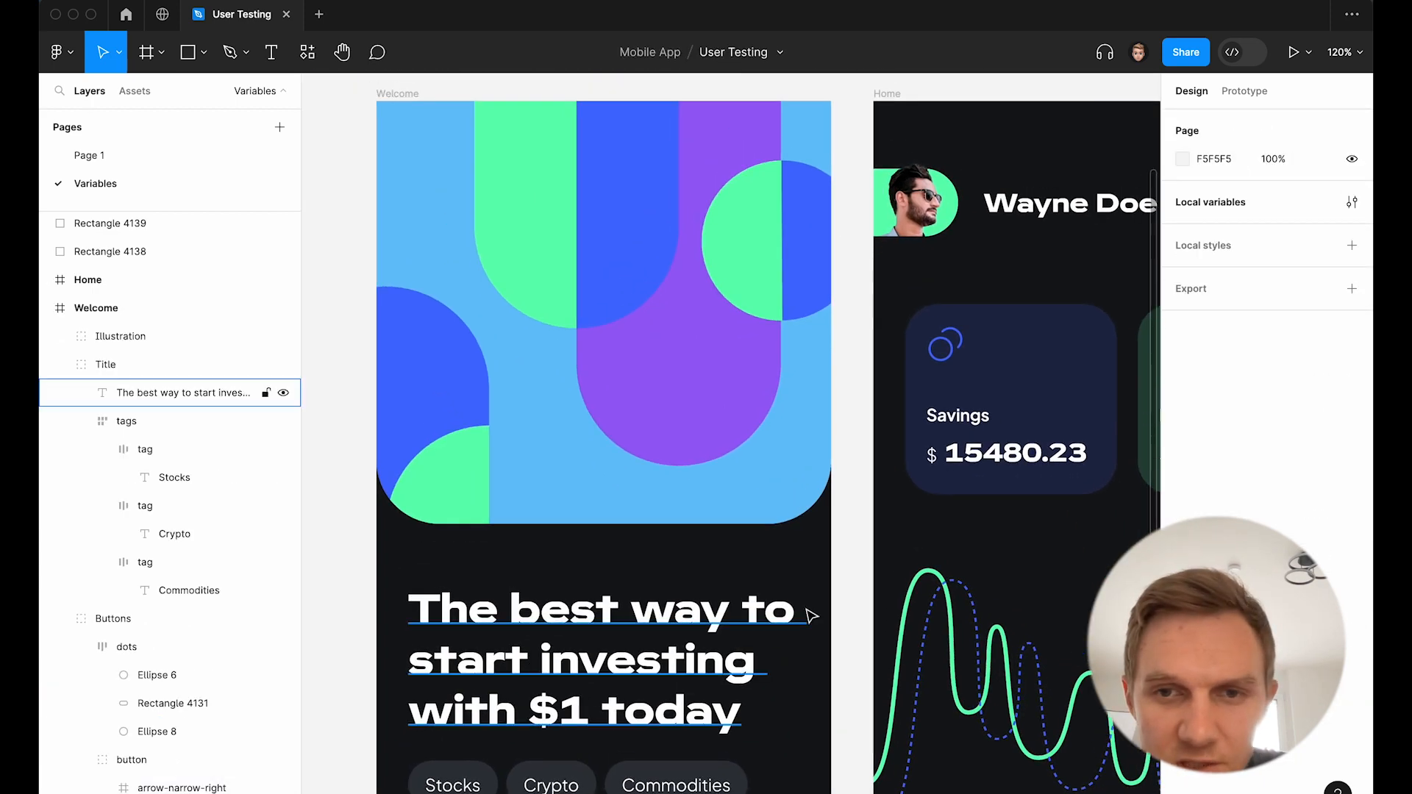
scroll(809, 616, up, 3)
scroll(809, 615, right, 8)
scroll(812, 615, right, 5)
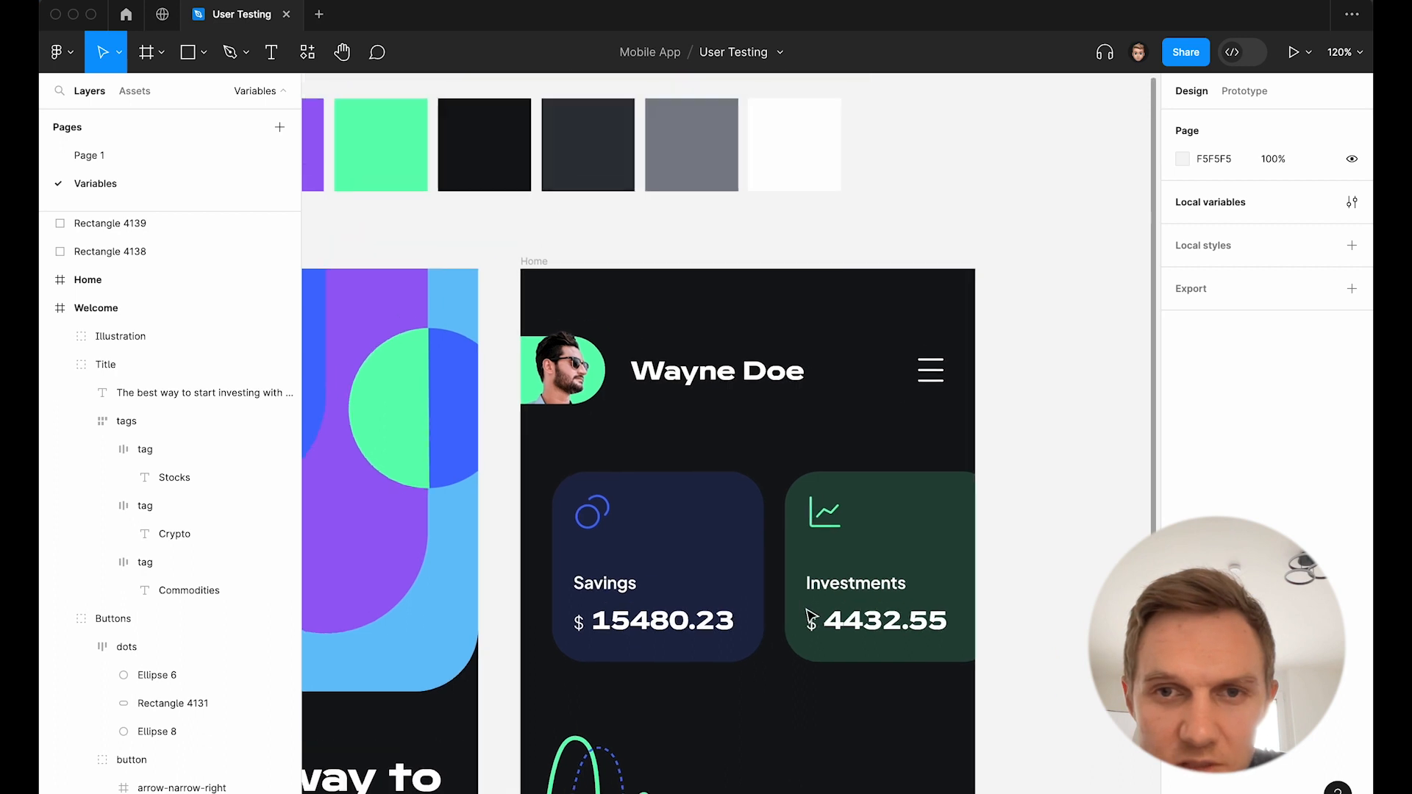
double_click(728, 350)
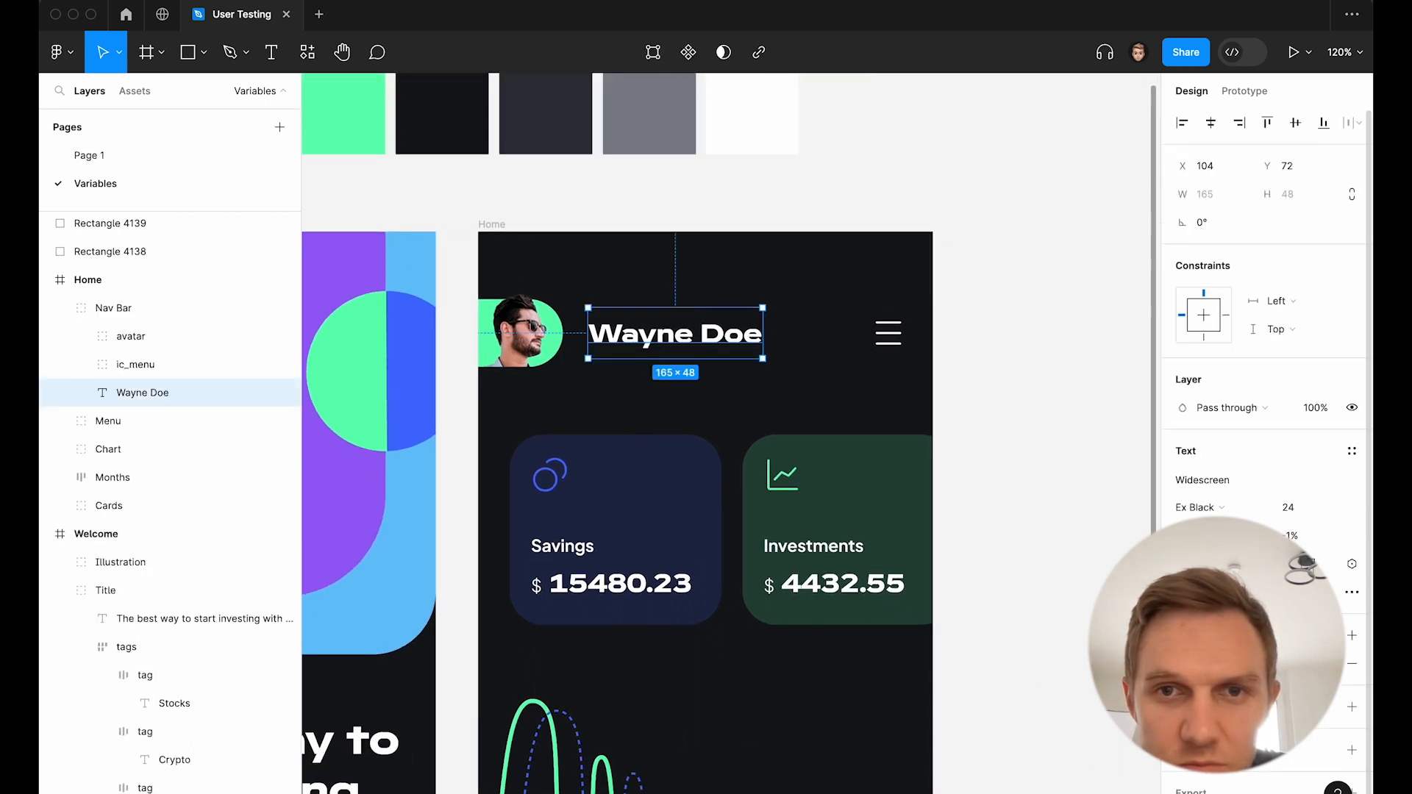
click(1192, 663)
click(889, 333)
click(1191, 693)
Apply the primary-text variable to the label and amount texts on the Home screen's Savings card
click(666, 593)
super+click(573, 547)
click(158, 565)
click(1192, 665)
click(1191, 694)
Apply the primary-text variable to the label, amount and dollar sign on the Home screen's Investments card
click(815, 487)
click(817, 496)
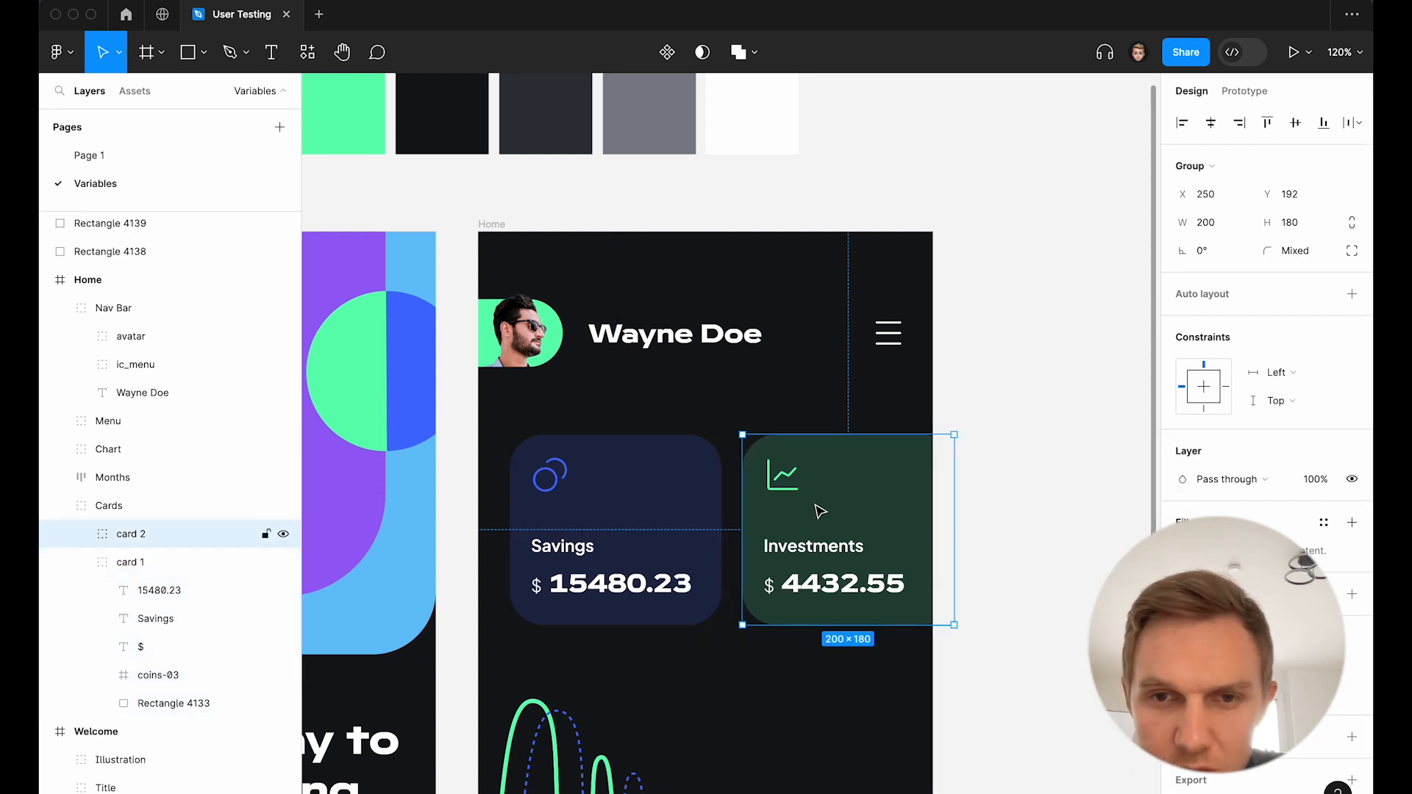
click(1192, 666)
super+click(846, 548)
shift+click(823, 583)
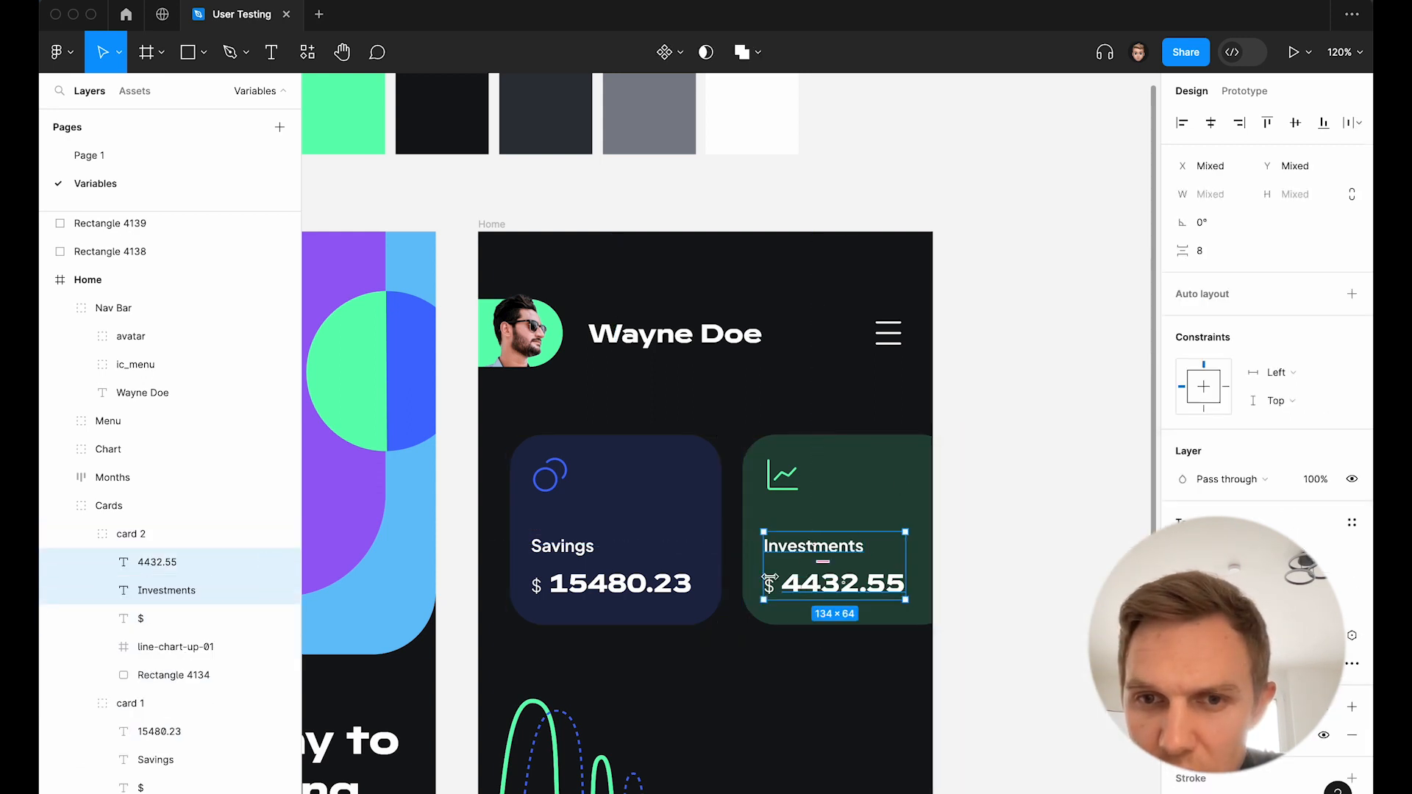
shift+click(769, 586)
click(1192, 694)
Apply the color-text variable to the line chart icon on the Investments card
click(793, 492)
click(1192, 737)
click(1007, 682)
click(978, 442)
Apply the primary-text variable to the Jul label and the secondary-text variable to the other month labels below the chart
scroll(653, 442, down, 6)
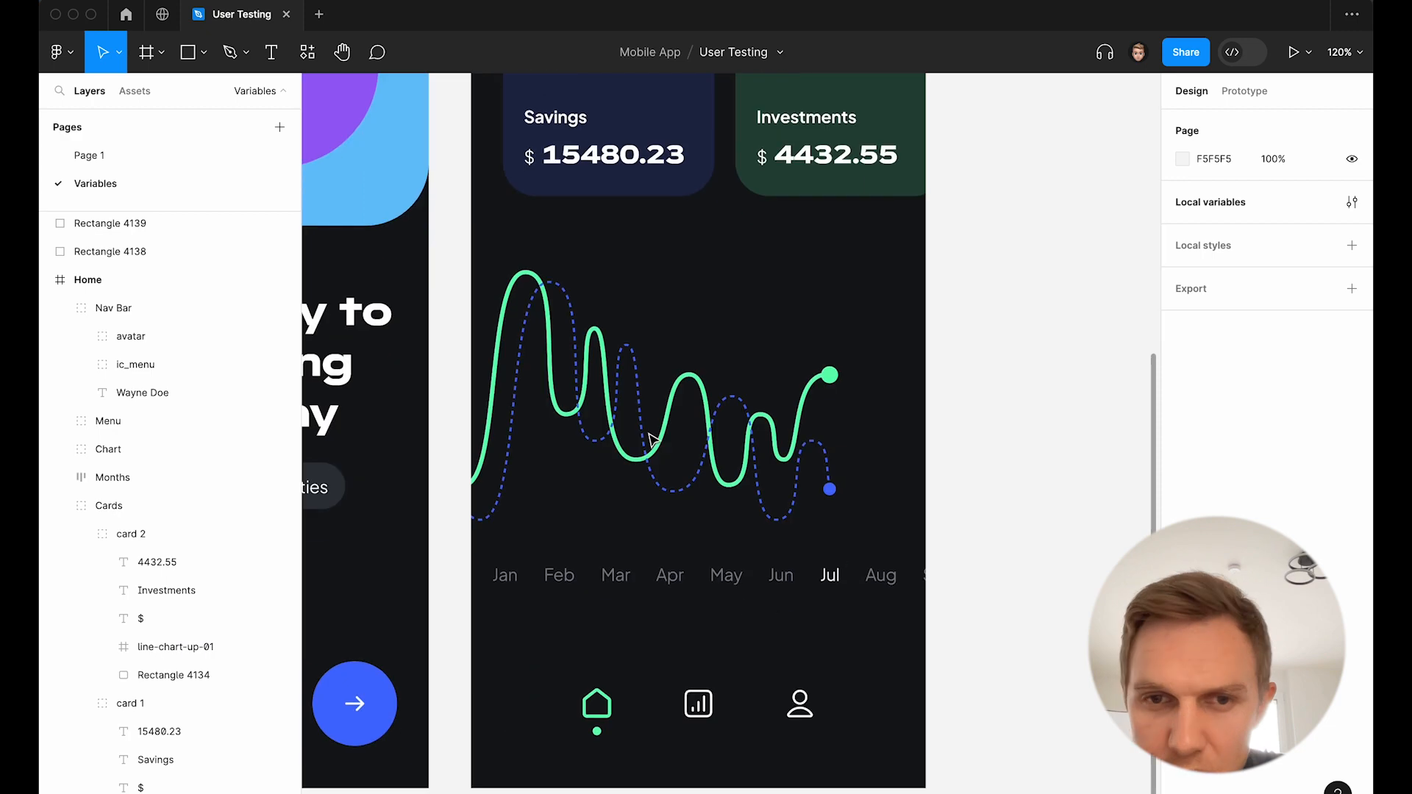
click(669, 575)
scroll(1250, 441, down, 2)
click(1192, 679)
click(1032, 633)
click(1192, 678)
click(1020, 654)
Apply color-text to the active home icon and primary-text to the other icons in the Home screen's bottom menu
click(619, 714)
click(1191, 679)
click(1008, 682)
click(1192, 678)
click(1013, 626)
click(956, 559)
Apply the main-bg variable to the fill of the Home frame
scroll(949, 515, down, 5)
click(677, 312)
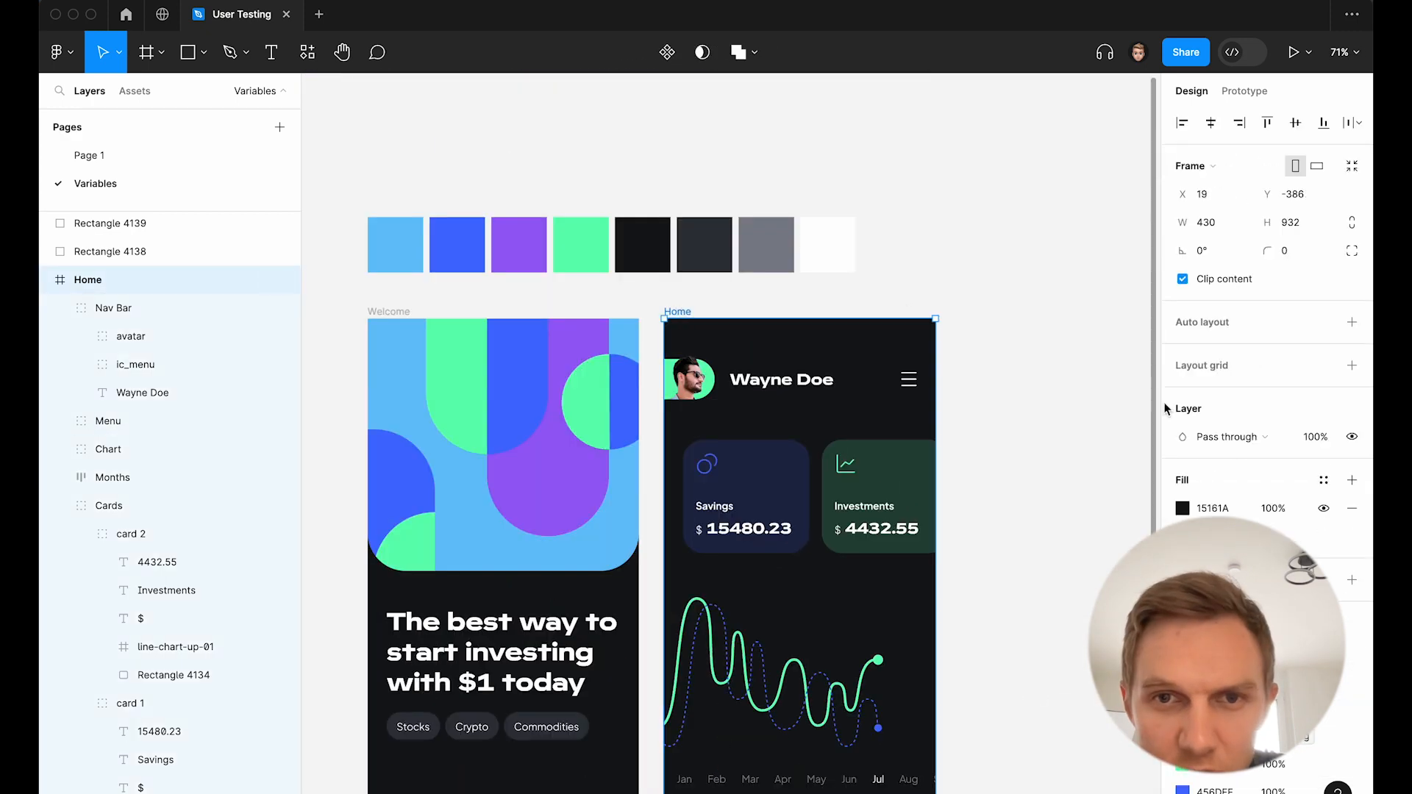
click(1323, 482)
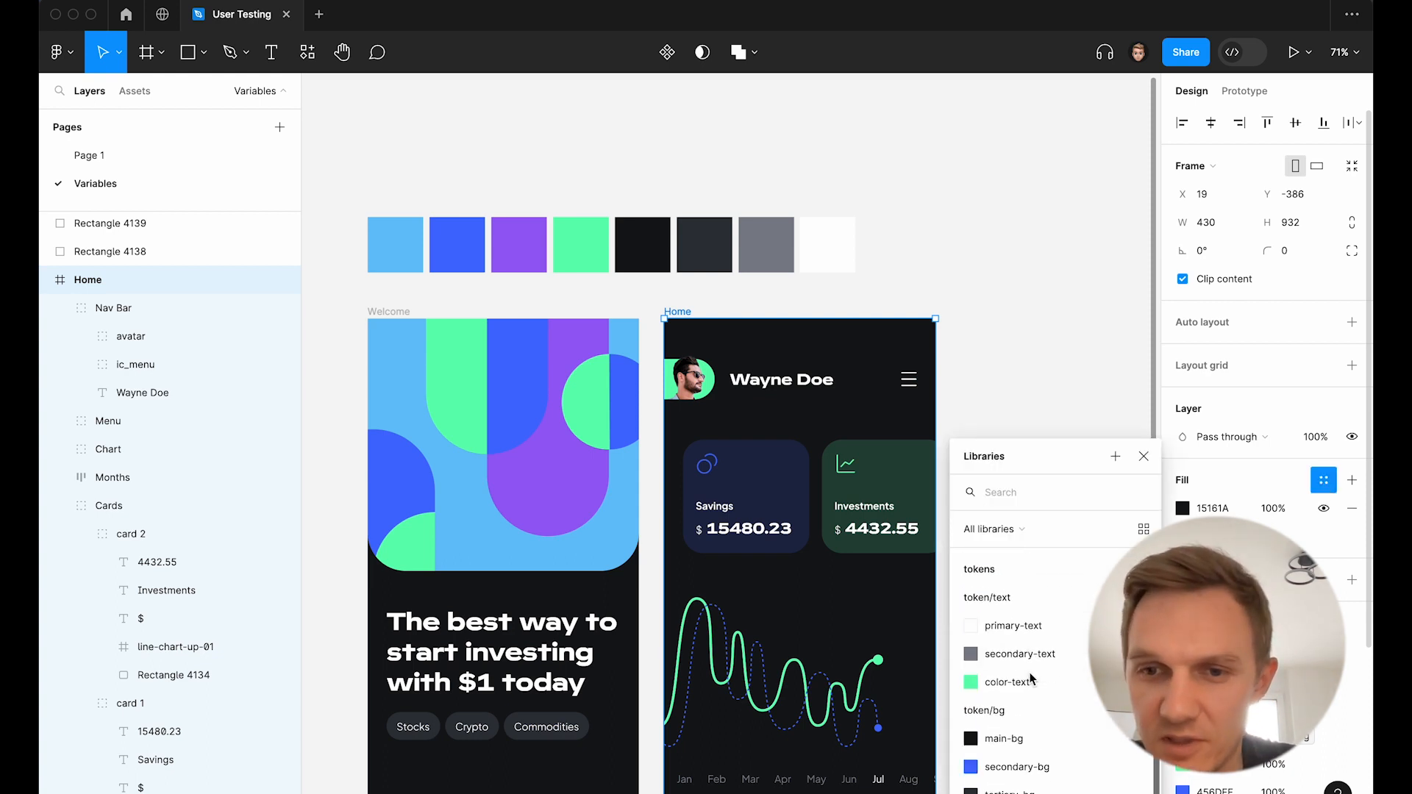
click(1027, 738)
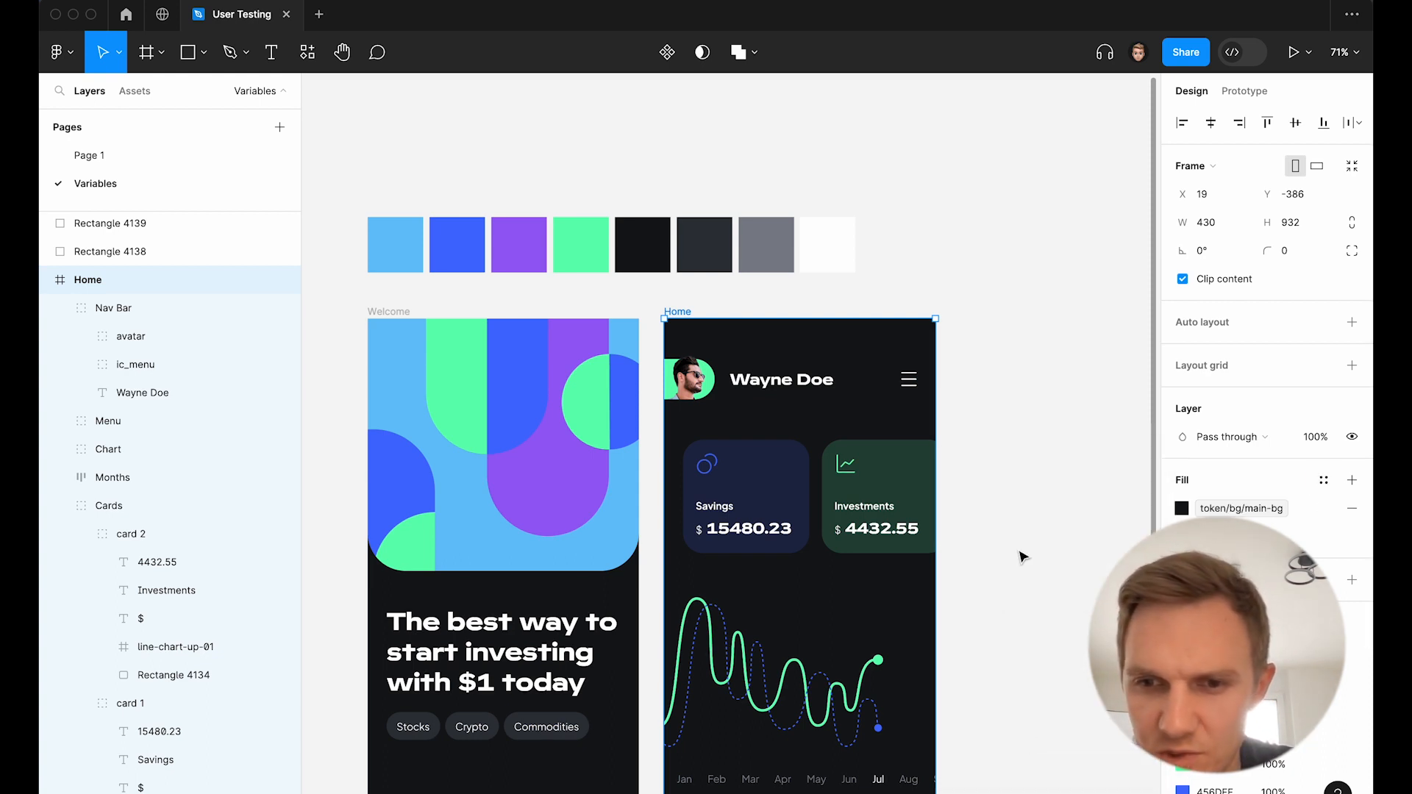
click(1024, 556)
Open the local variables, review the tokens collection and switch to the colors collection
scroll(1004, 441, down, 3)
scroll(1003, 441, right, 1)
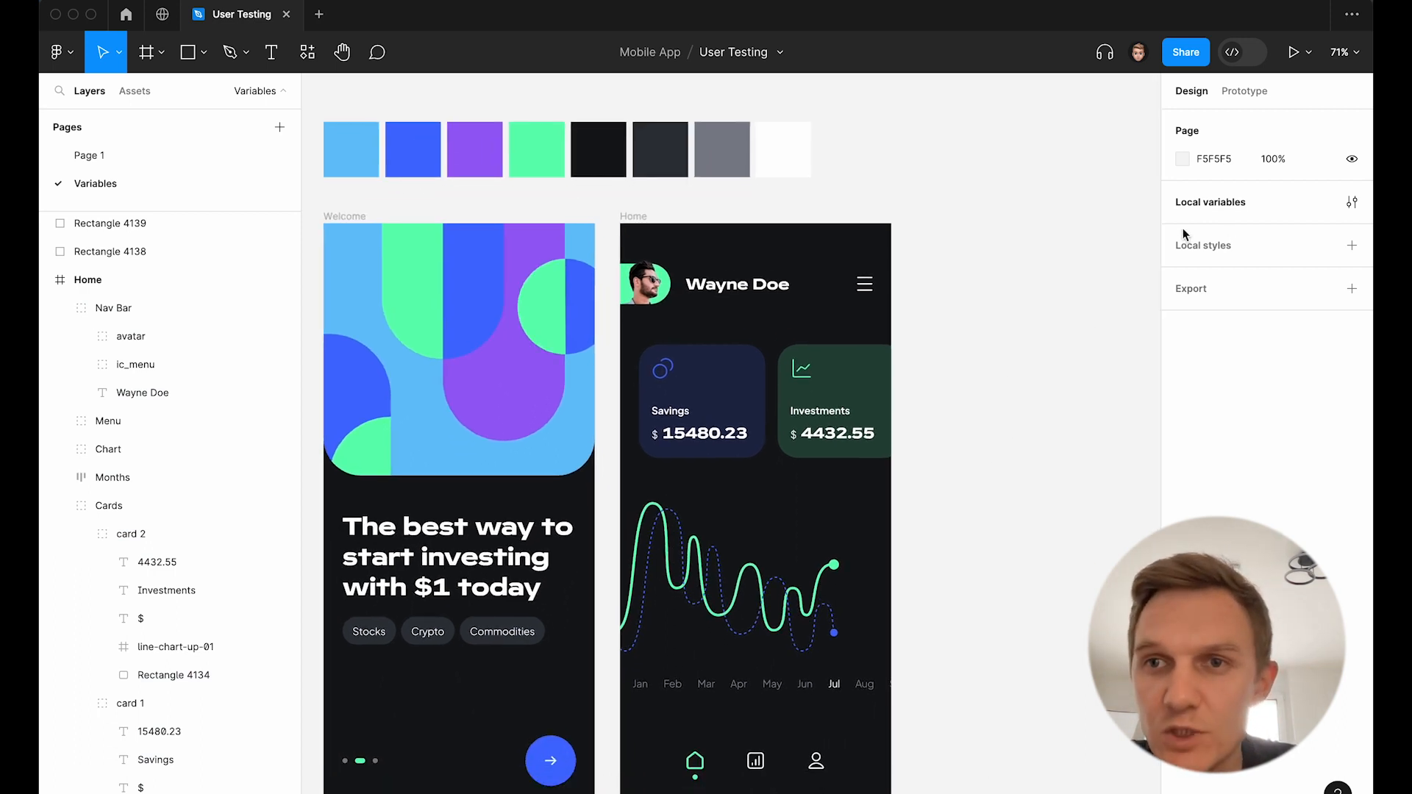
click(1216, 201)
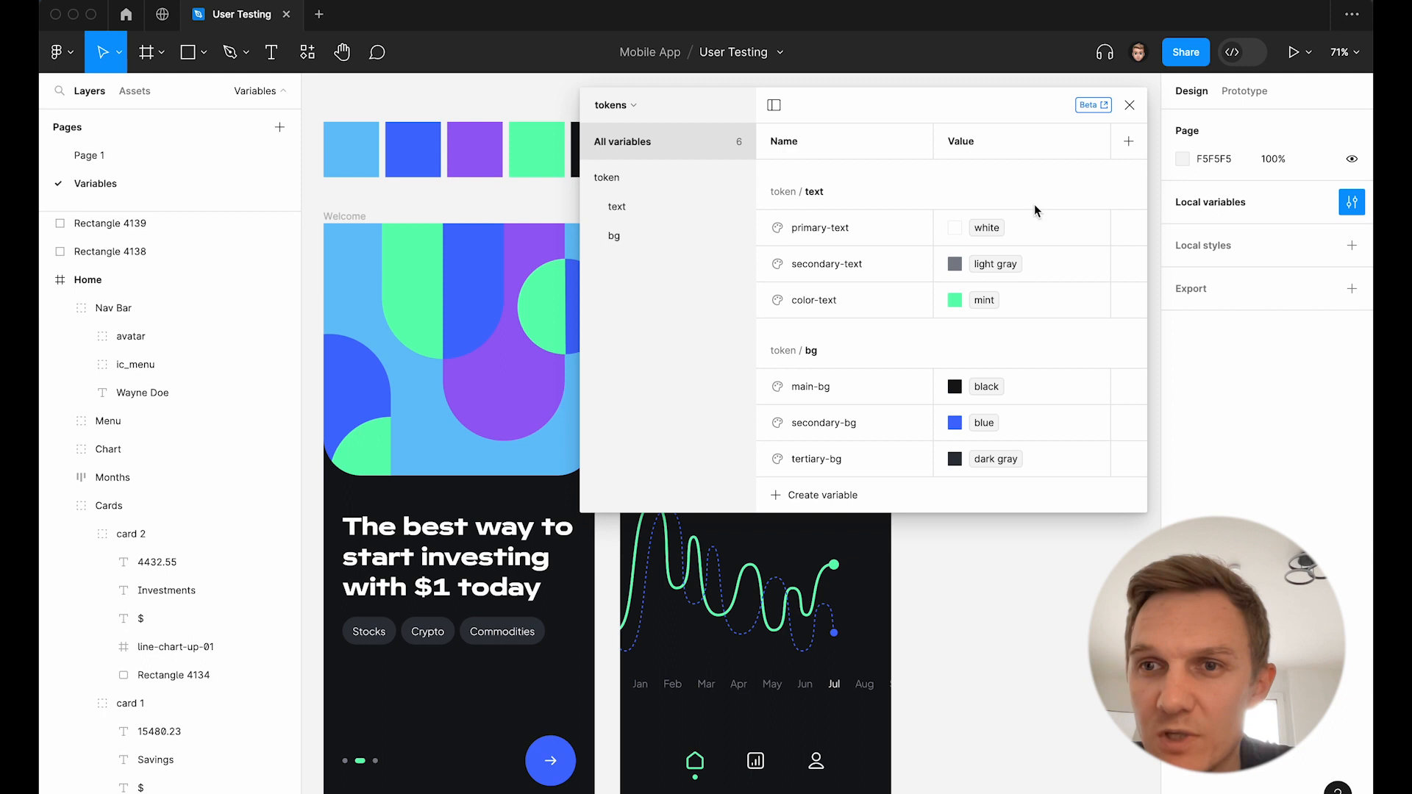
scroll(851, 564, up, 2)
scroll(847, 559, up, 2)
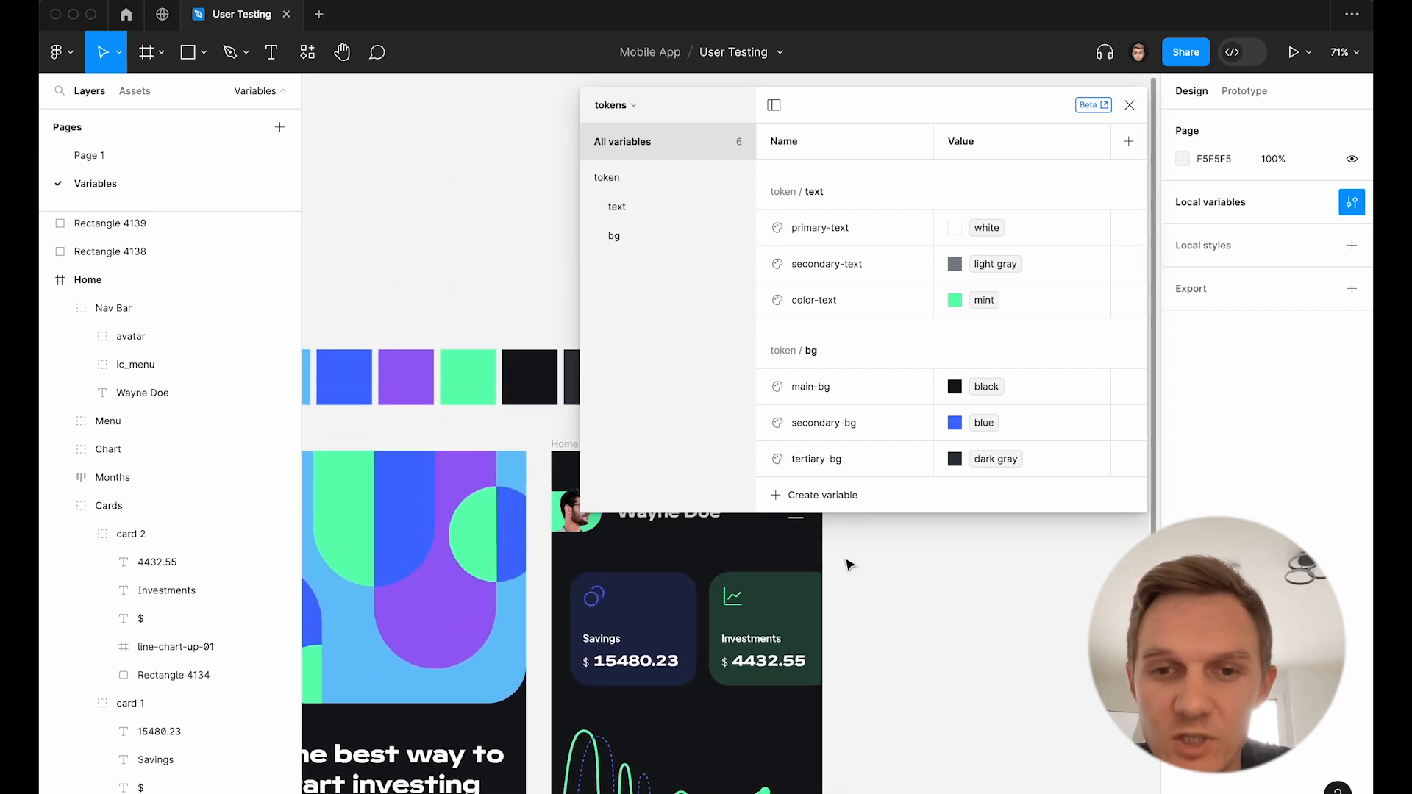
scroll(858, 563, down, 2)
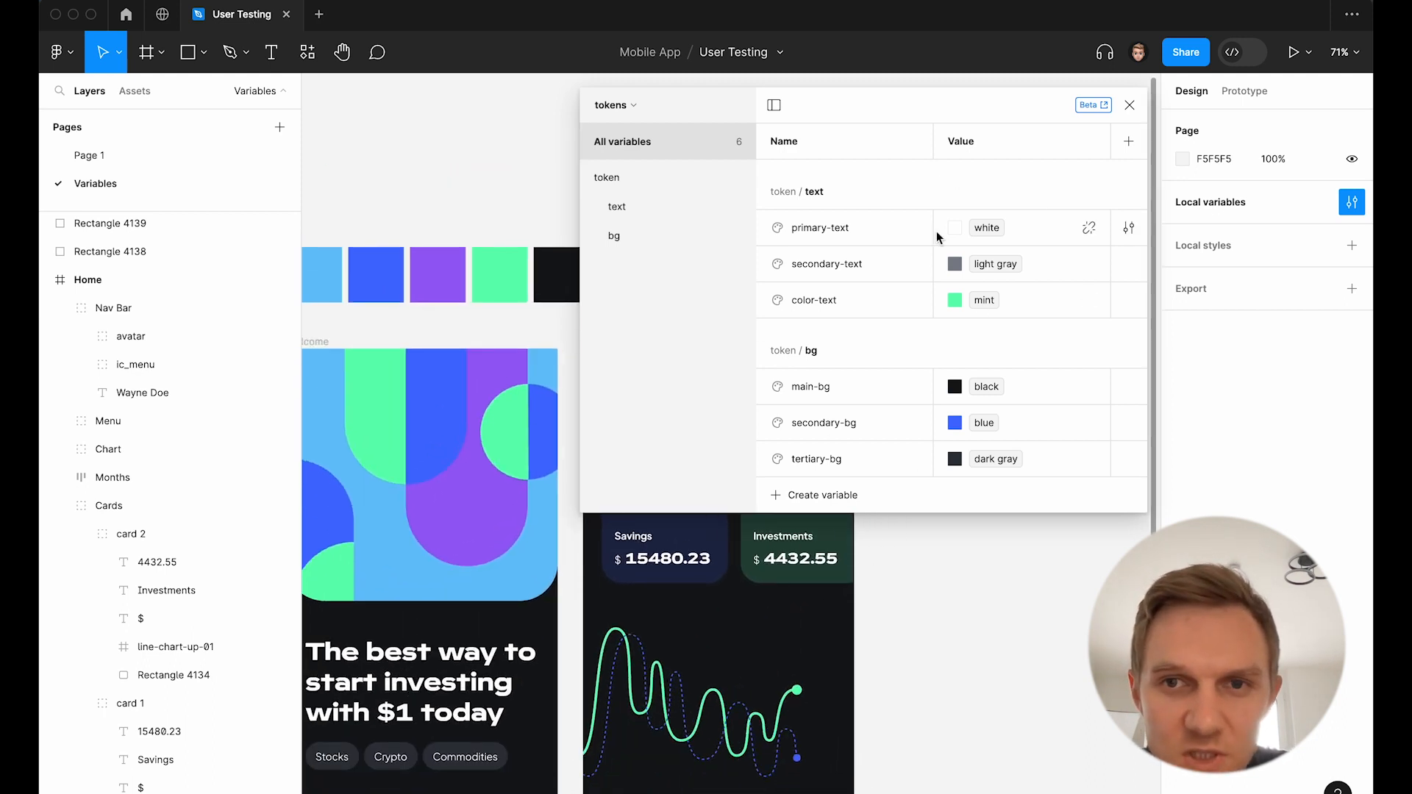
click(630, 107)
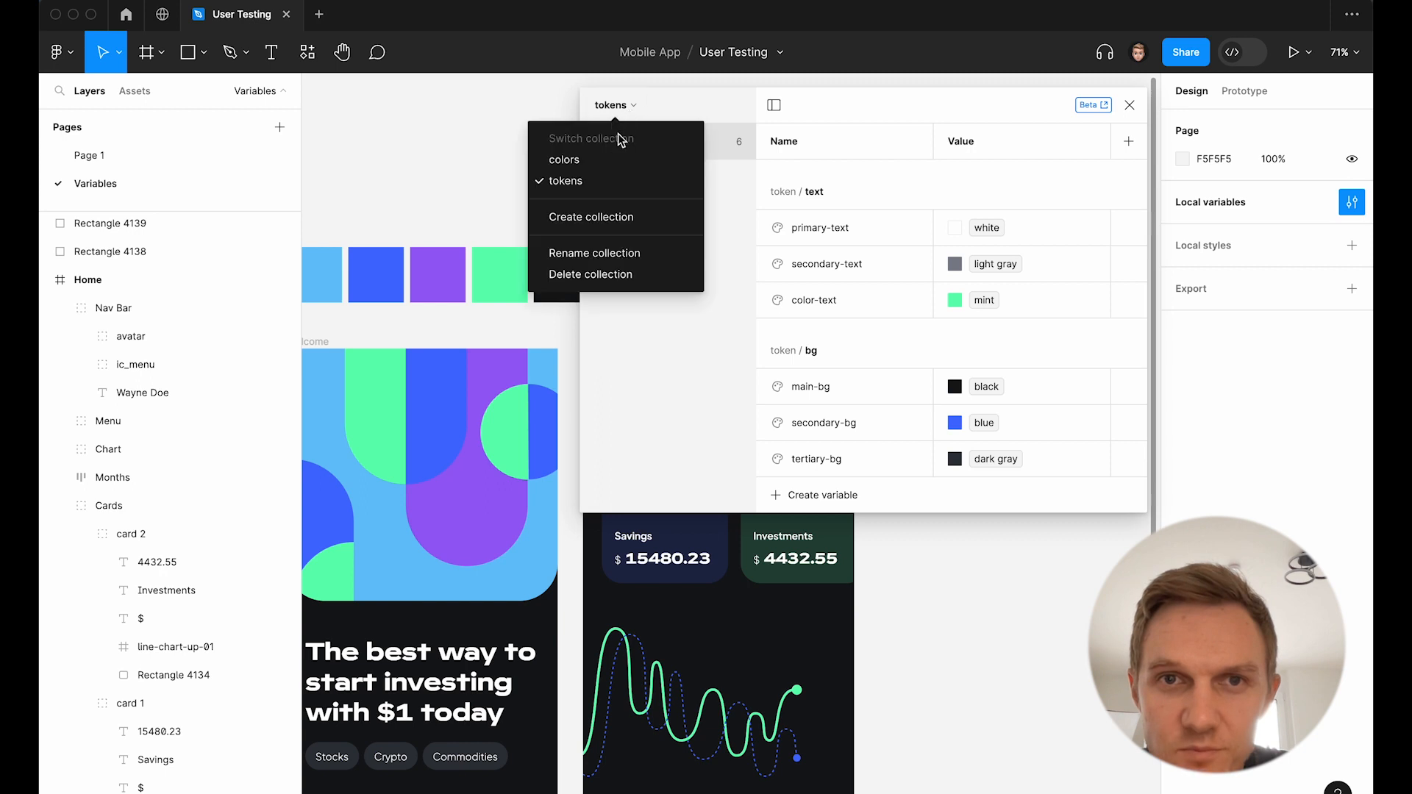
click(601, 155)
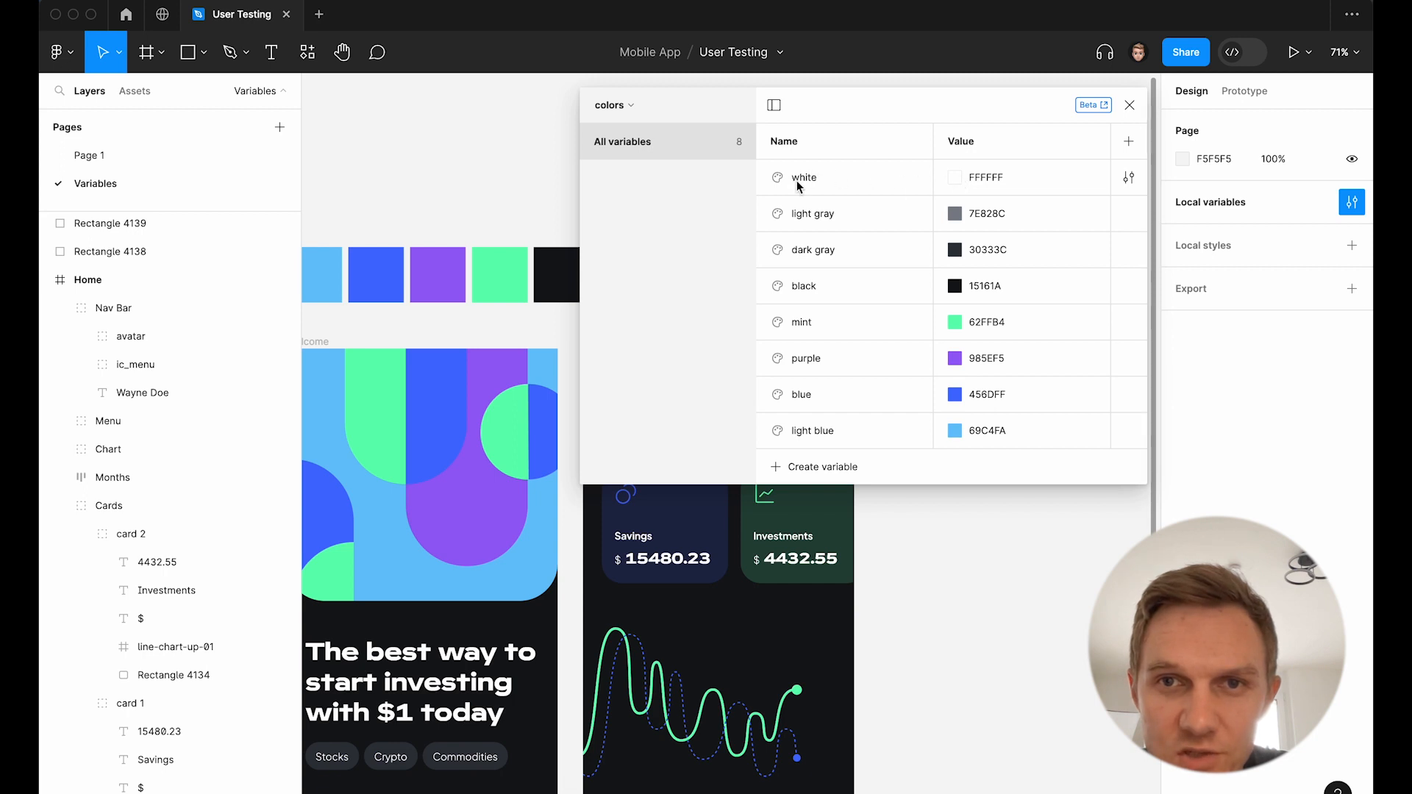
Try changing the white color variable to the red C97373 and check both screens
click(956, 178)
drag(1006, 271, 1038, 265)
scroll(654, 574, down, 3)
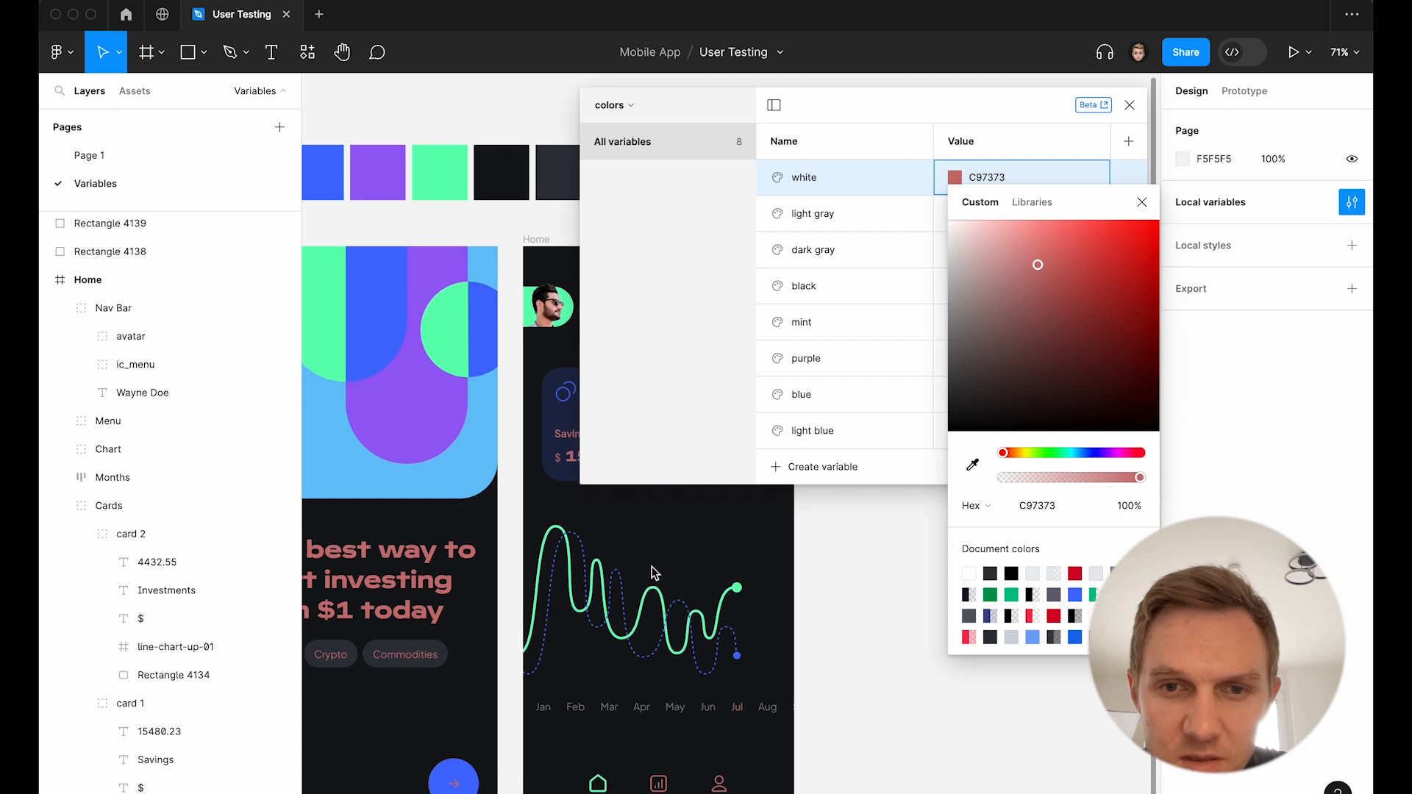
scroll(654, 574, left, 2)
scroll(537, 618, left, 1)
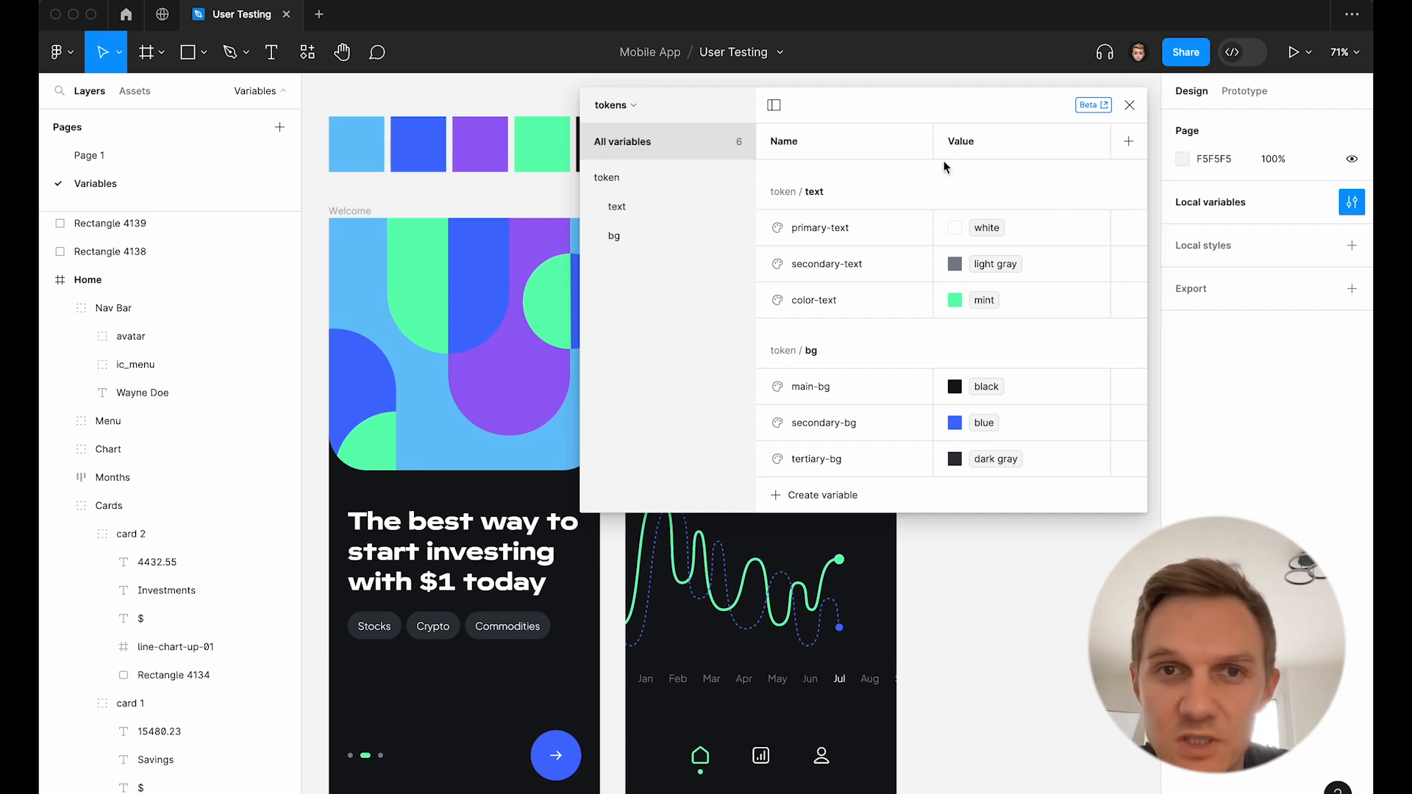
Add a second mode to the tokens collection and rename the first mode Dark Mode
click(1128, 142)
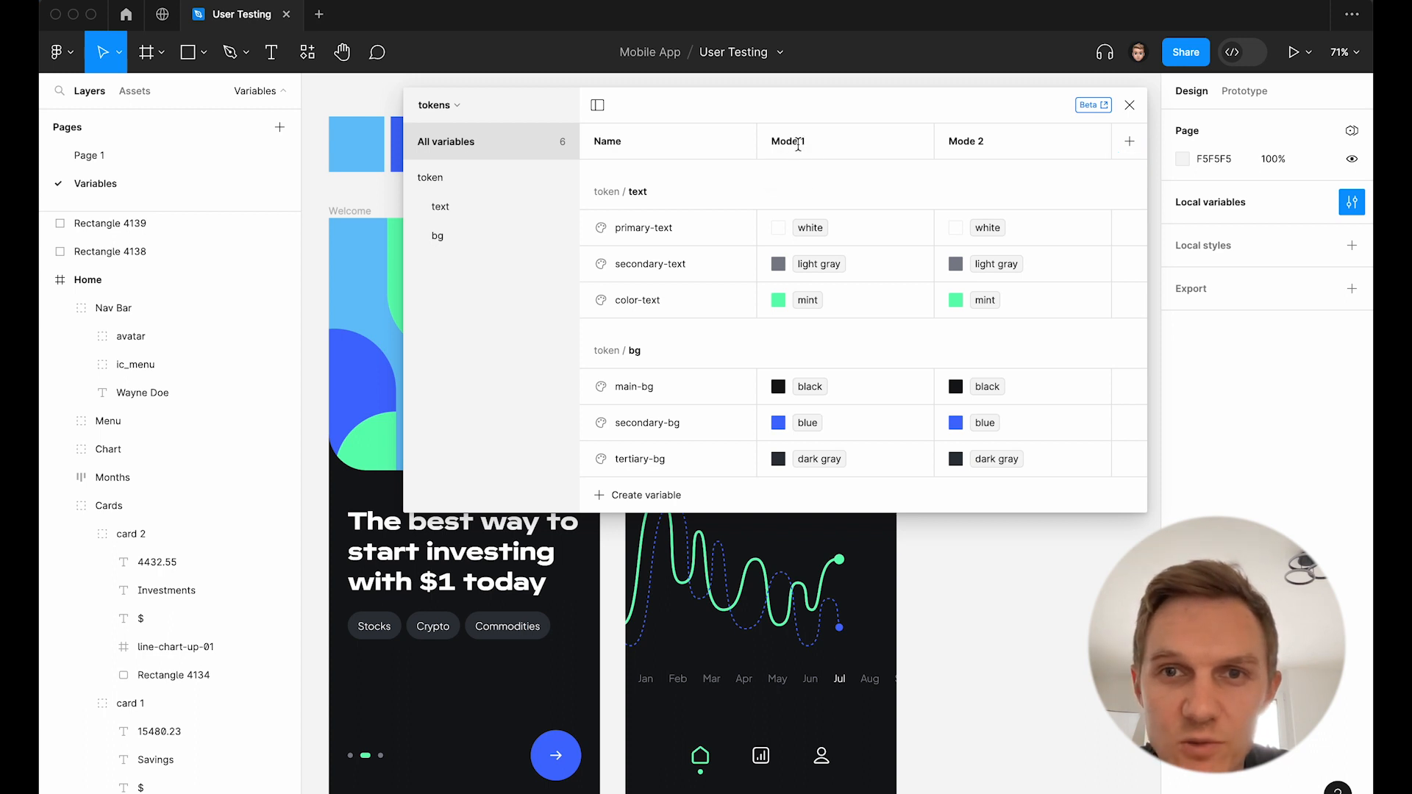
right_click(798, 144)
click(828, 179)
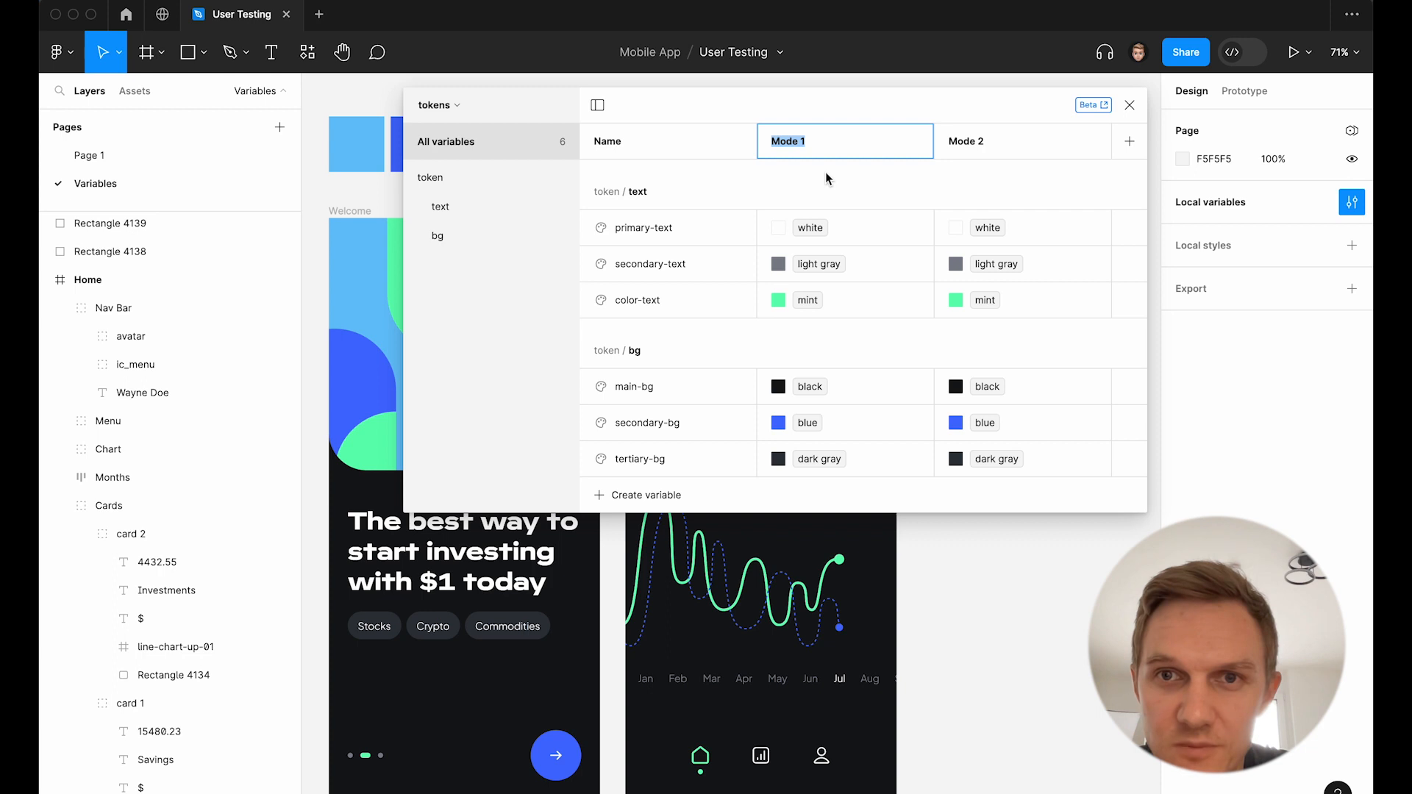
text(Dark)
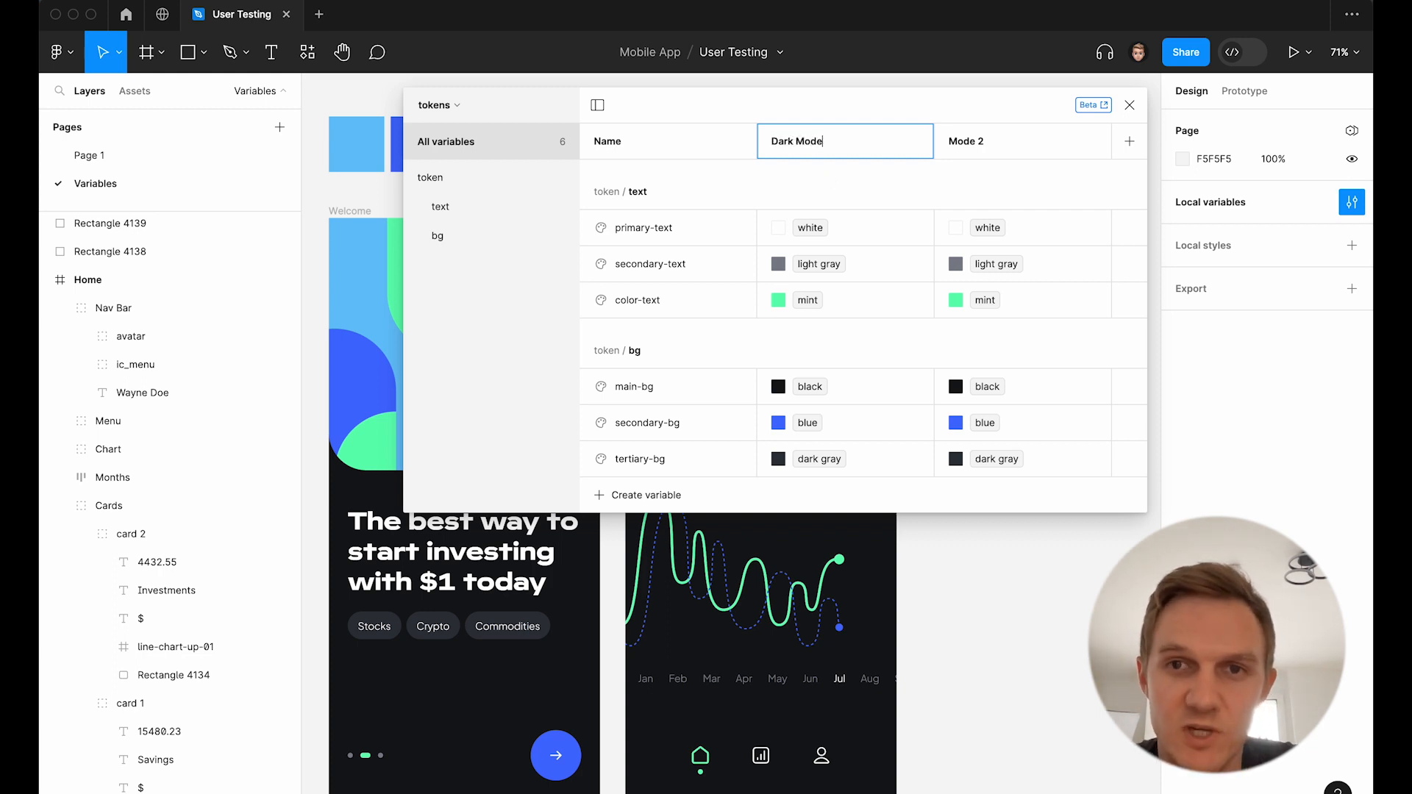
key(Return)
Rename the second mode of the tokens collection Light Mode
right_click(977, 143)
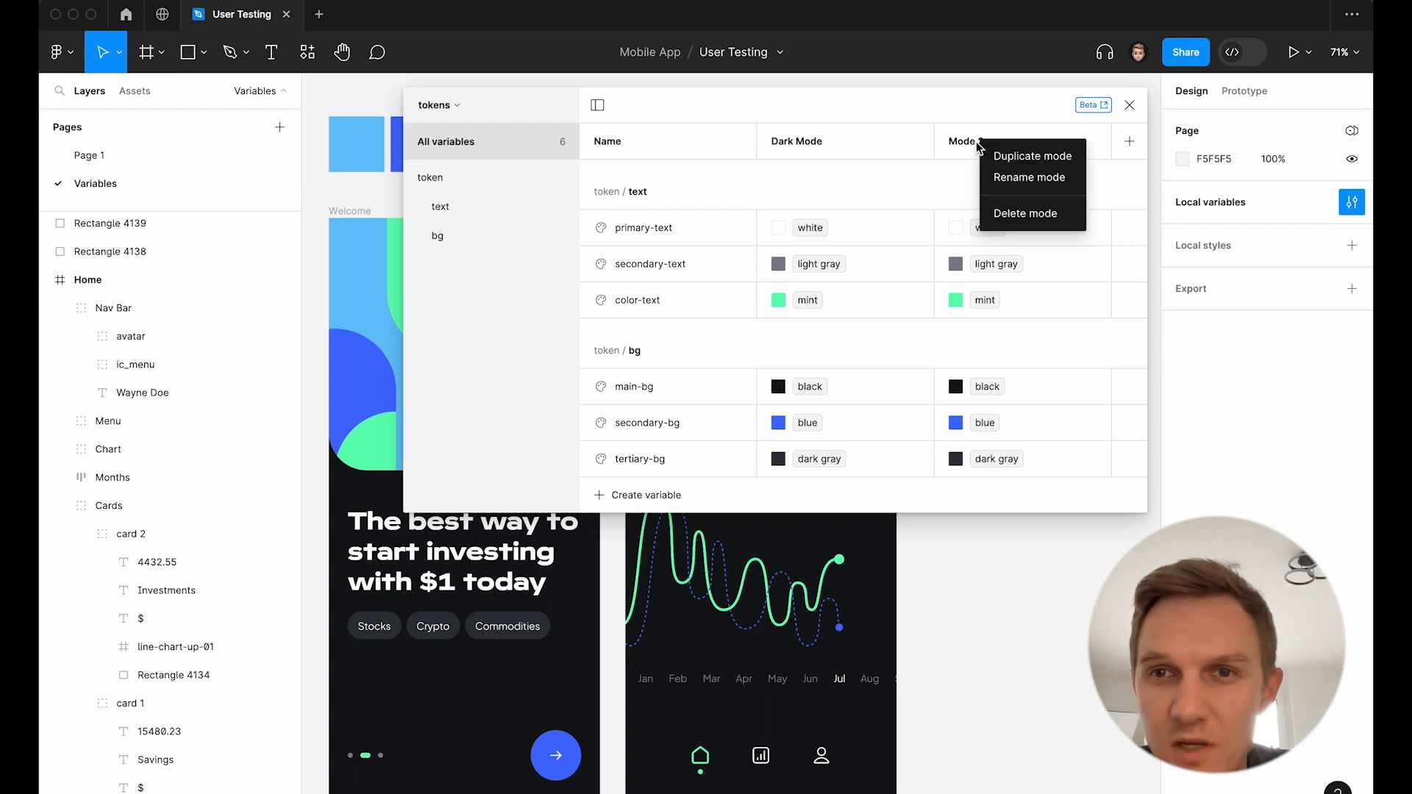
click(1012, 175)
text(Light)
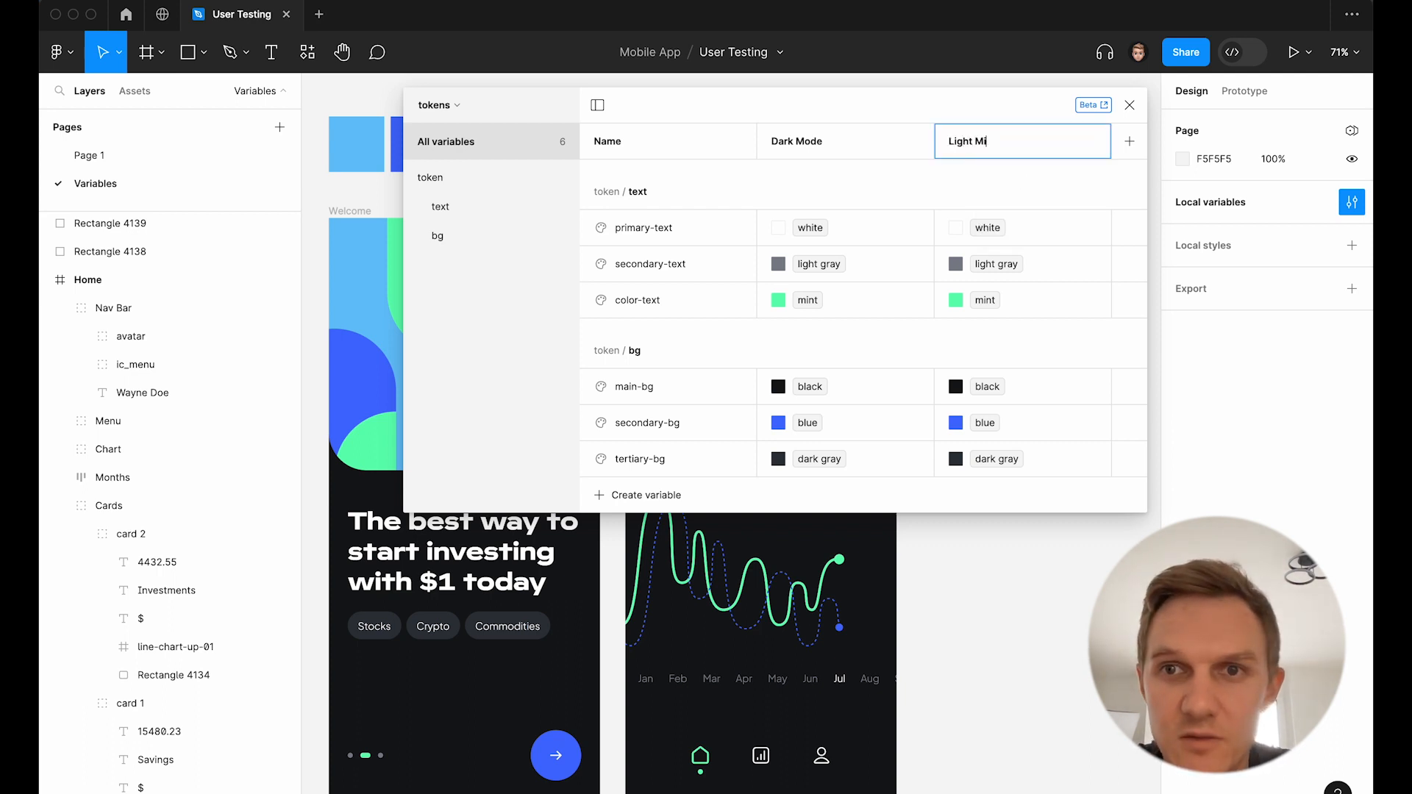
key(Return)
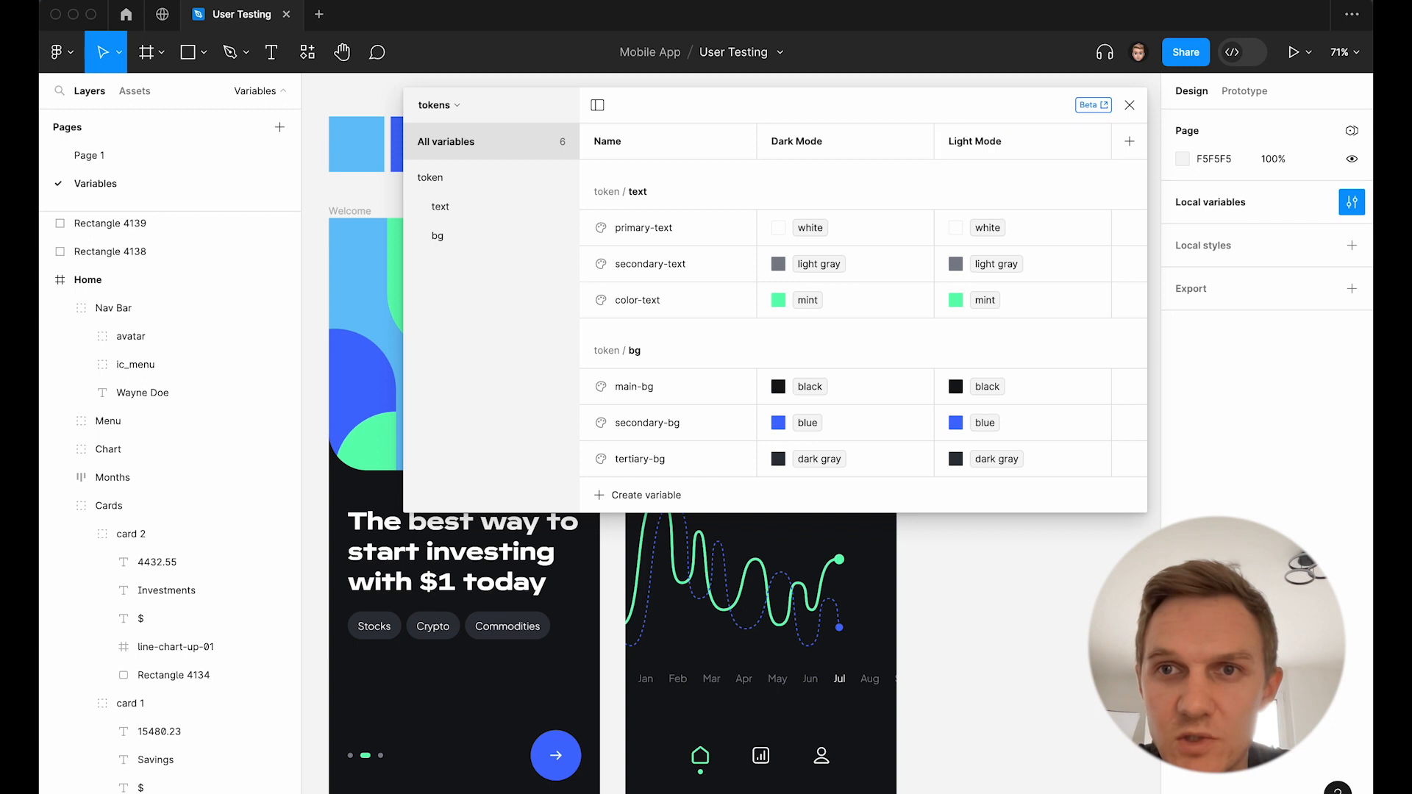
Link the Light Mode value of the primary-text variable to black
click(956, 229)
scroll(993, 478, down, 5)
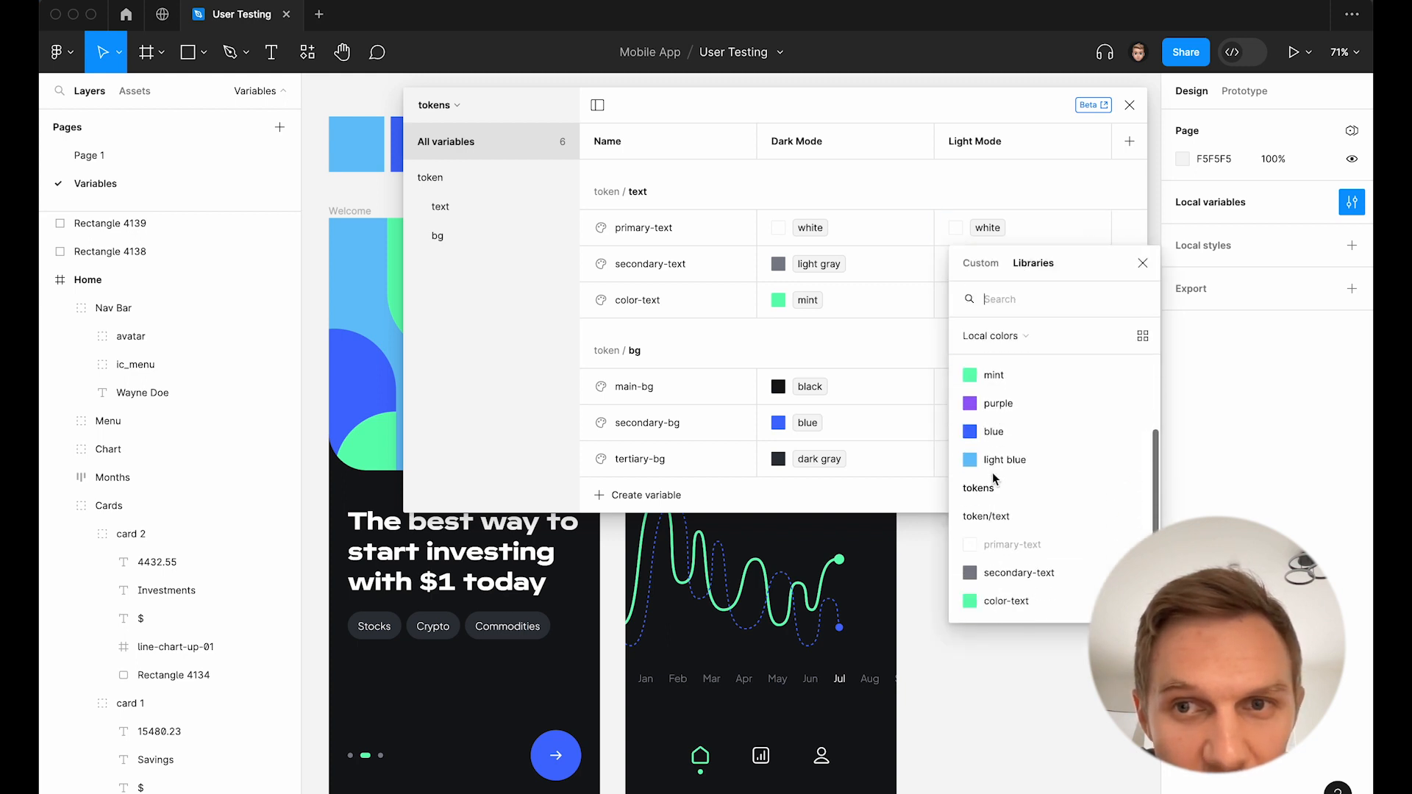
scroll(1022, 440, up, 5)
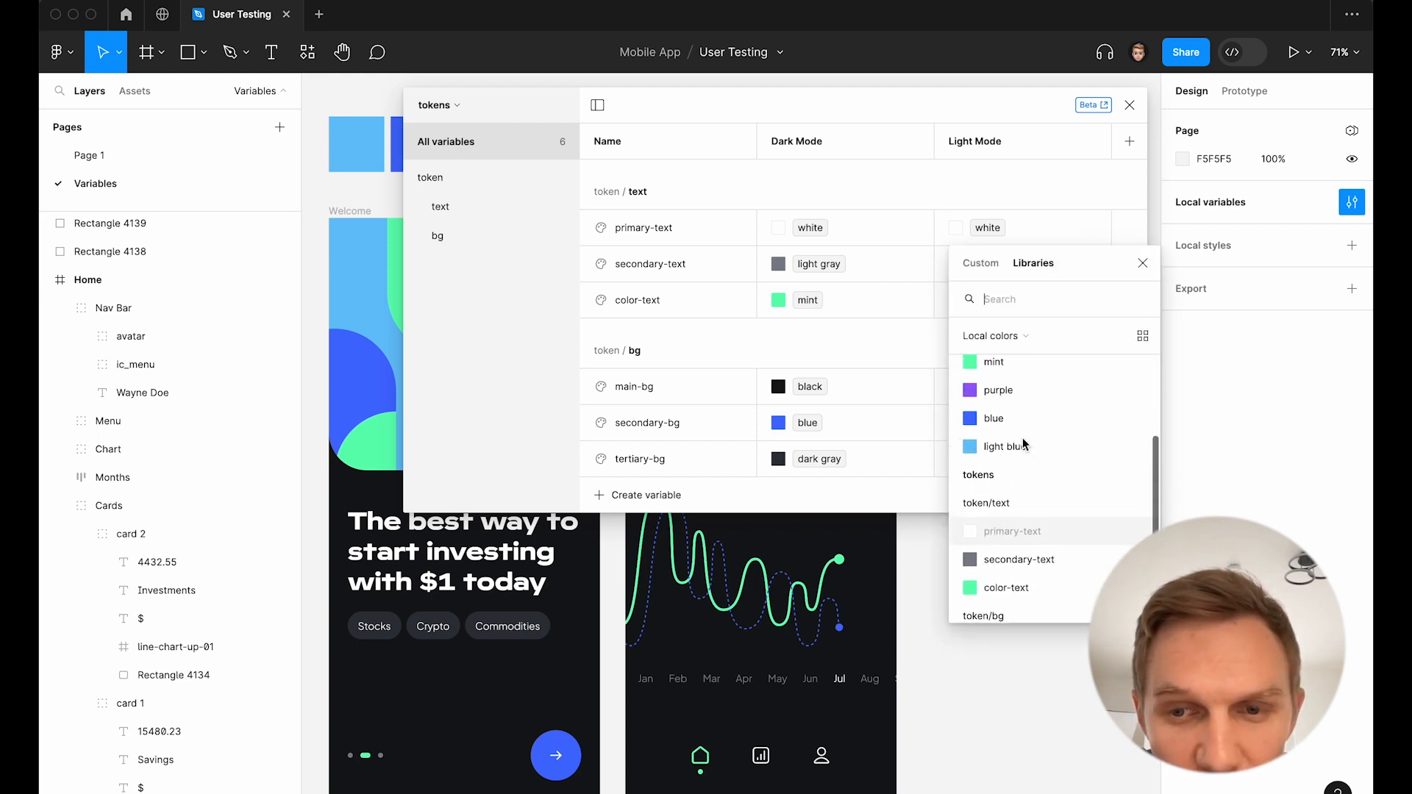
click(1026, 485)
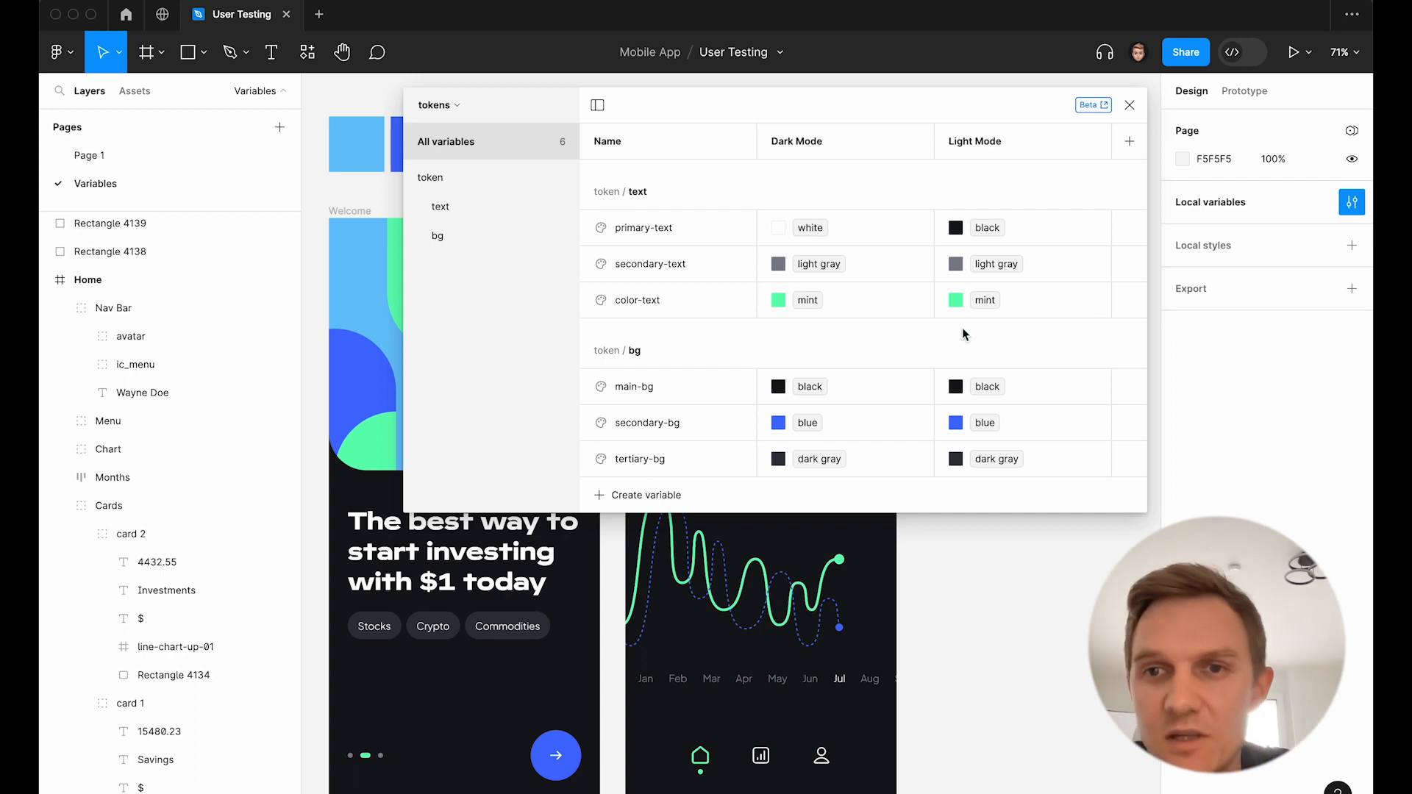
Link the Light Mode values of main-bg to white and tertiary-bg to light gray, and close the variables window
click(957, 395)
click(996, 570)
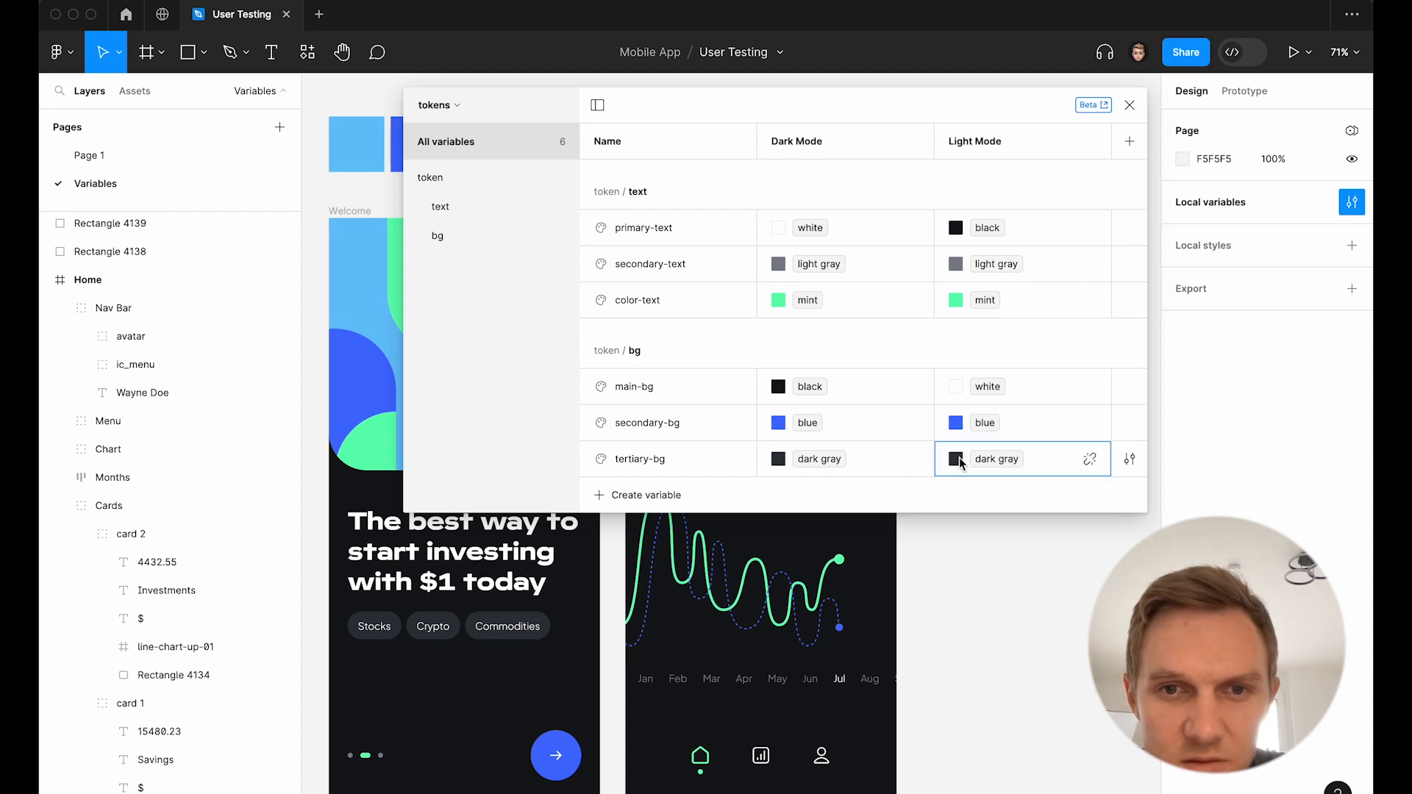
click(956, 459)
click(993, 625)
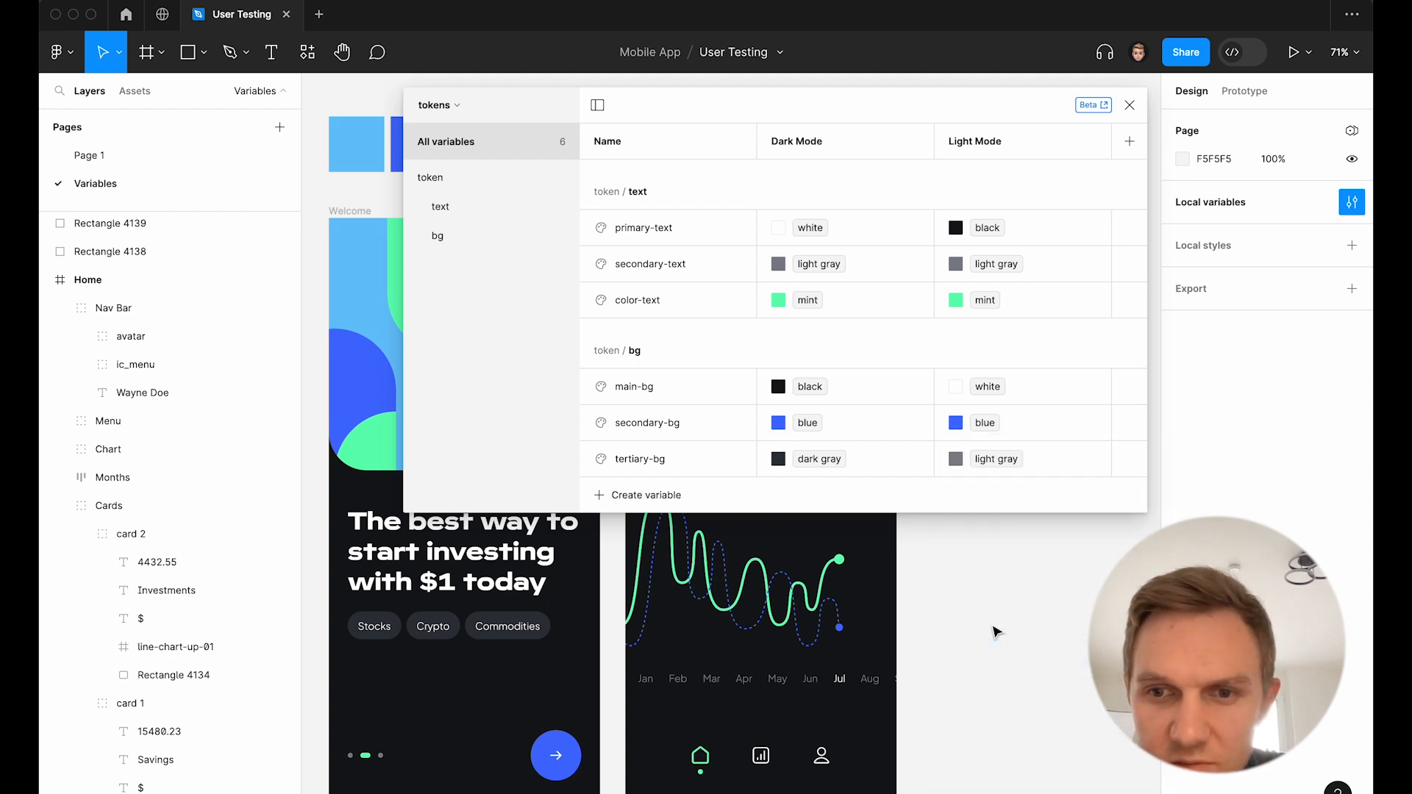
click(1129, 105)
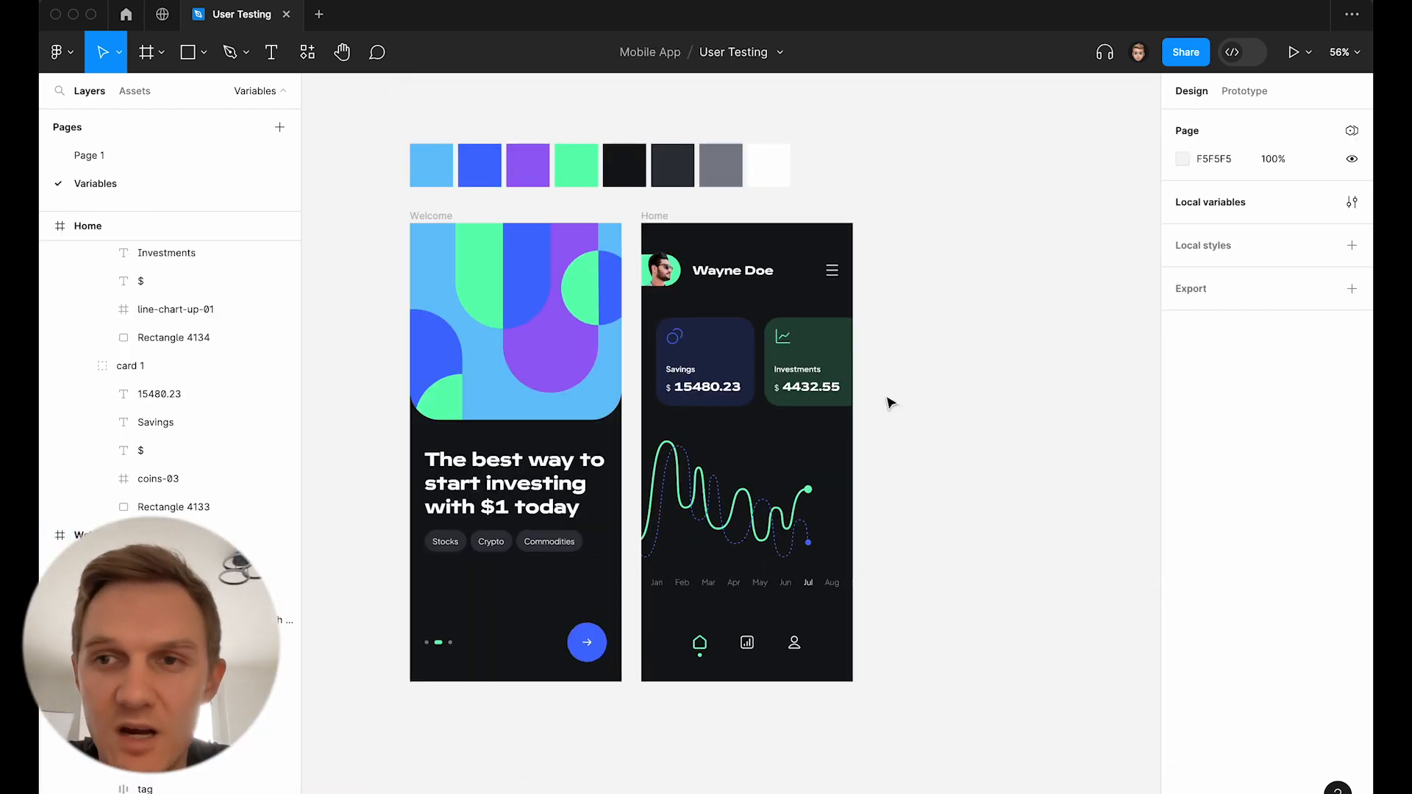
Duplicate the Welcome and Home frames together and place the copies in line beside the original Home frame
click(432, 215)
shift+click(654, 216)
drag(465, 217, 903, 228)
click(921, 179)
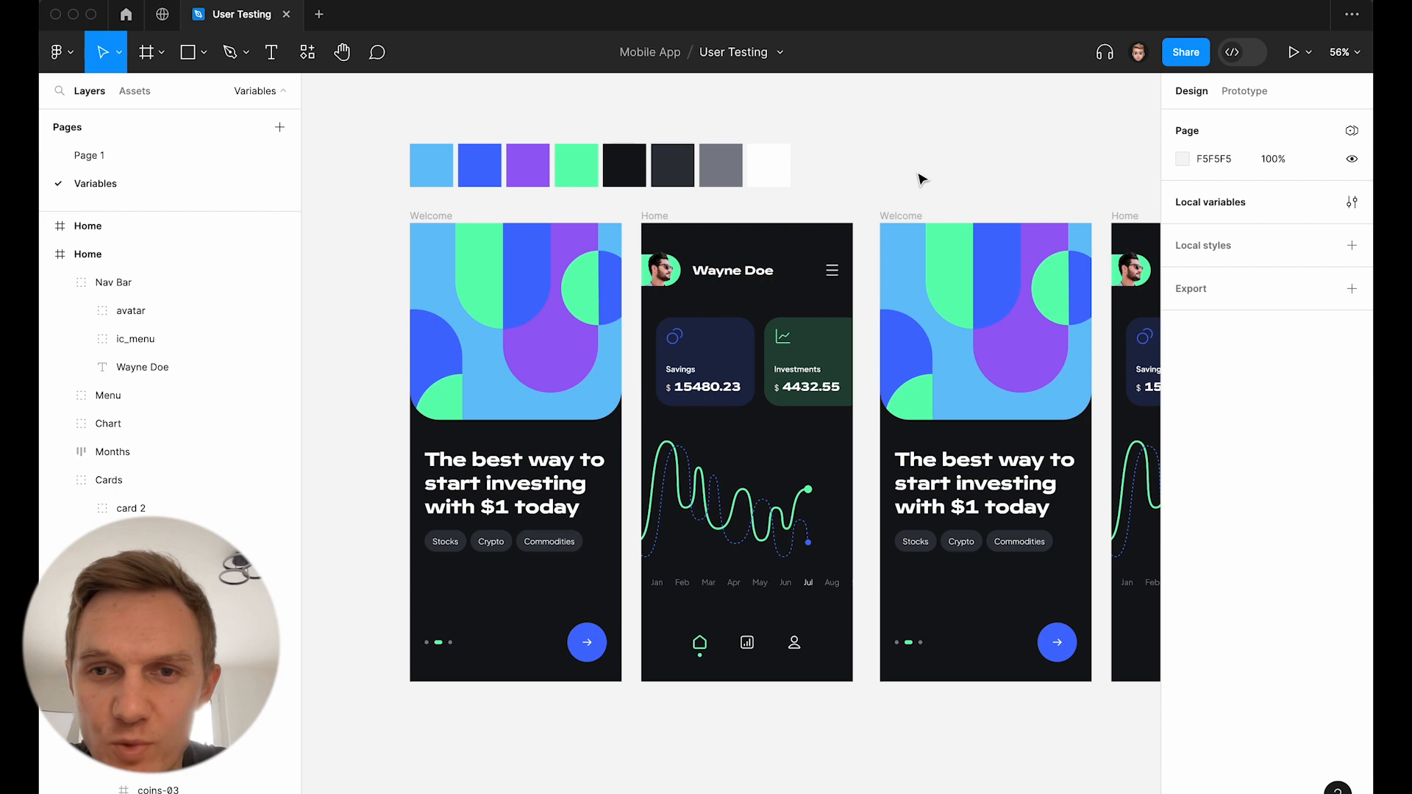
Set the tokens variable mode of the duplicated Welcome frame to Light Mode
drag(955, 146, 849, 156)
scroll(856, 156, down, 1)
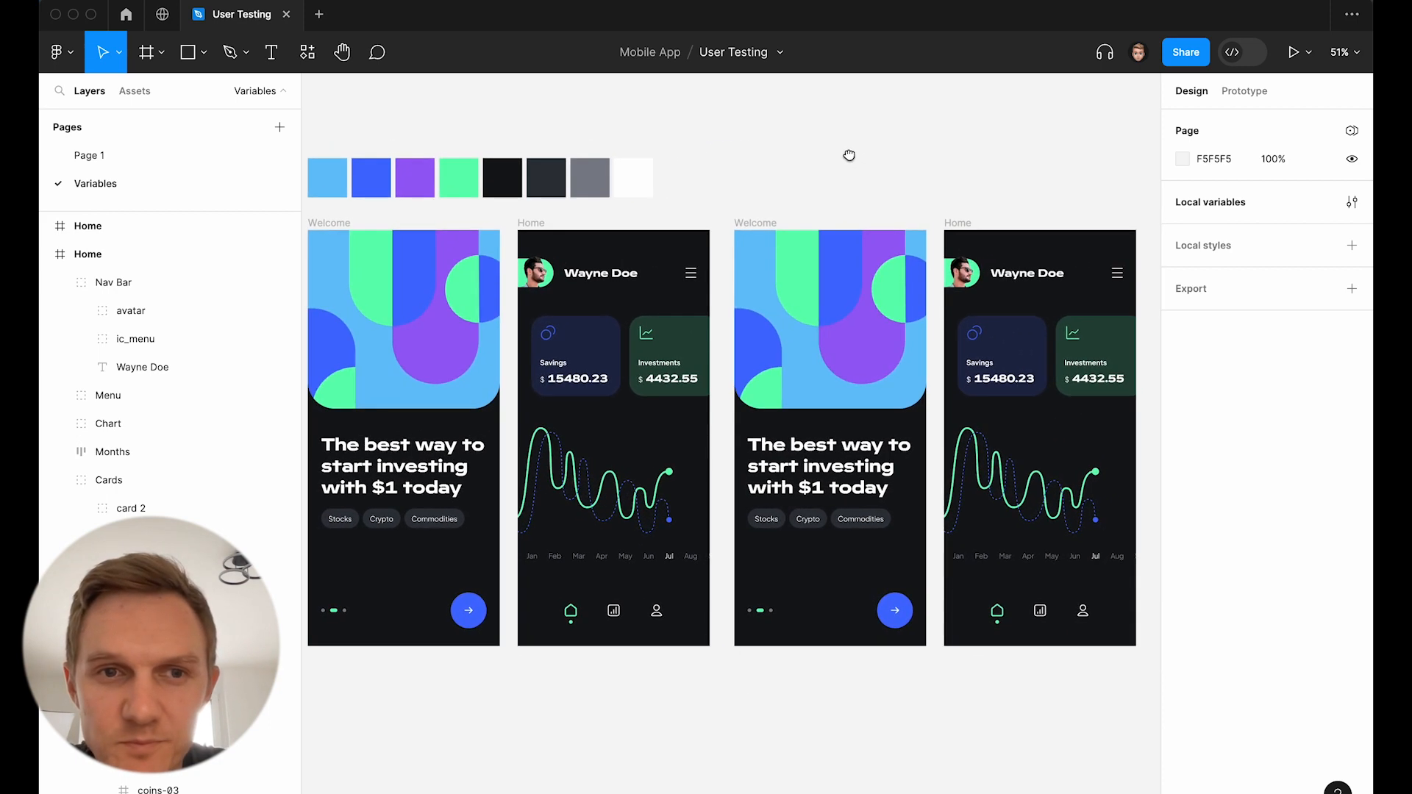
click(757, 225)
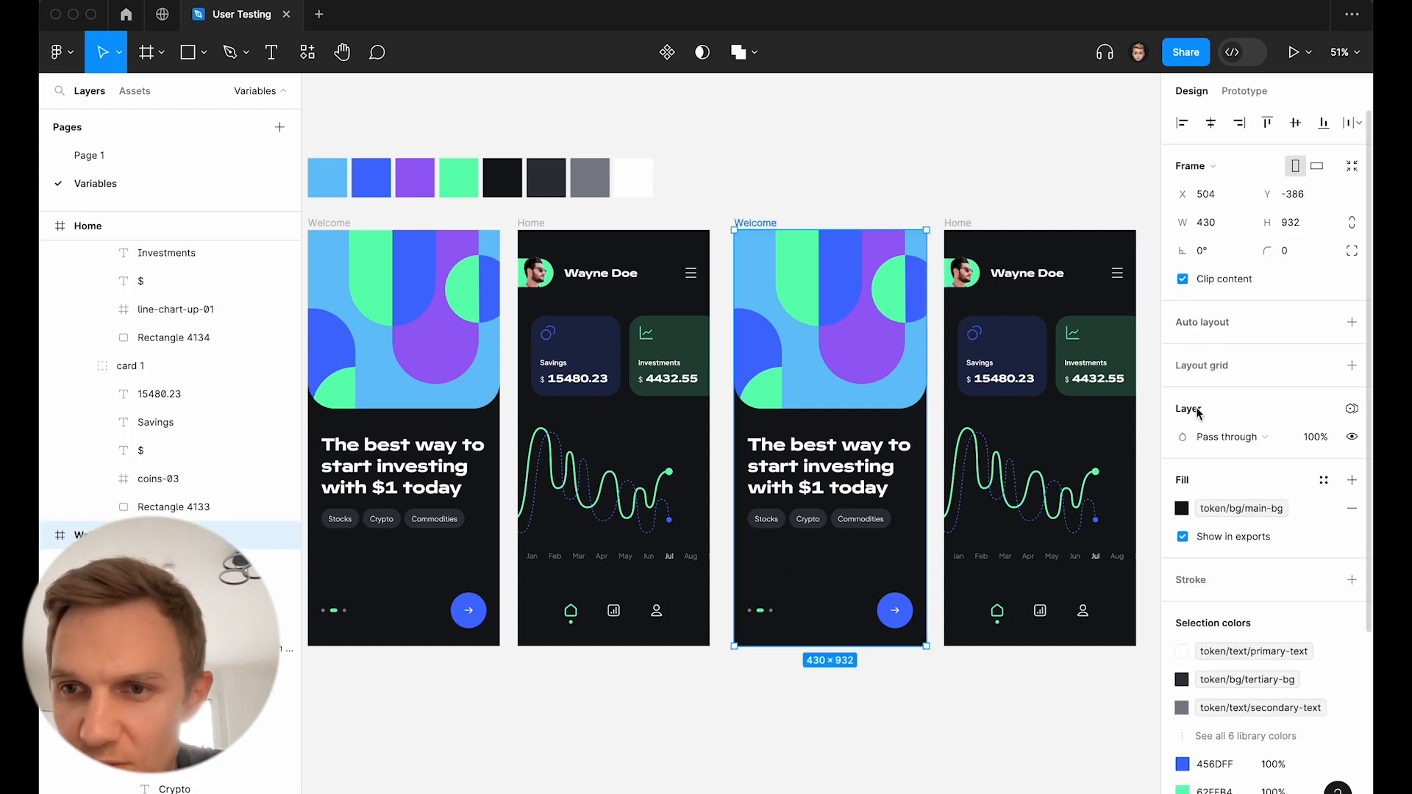
click(1355, 410)
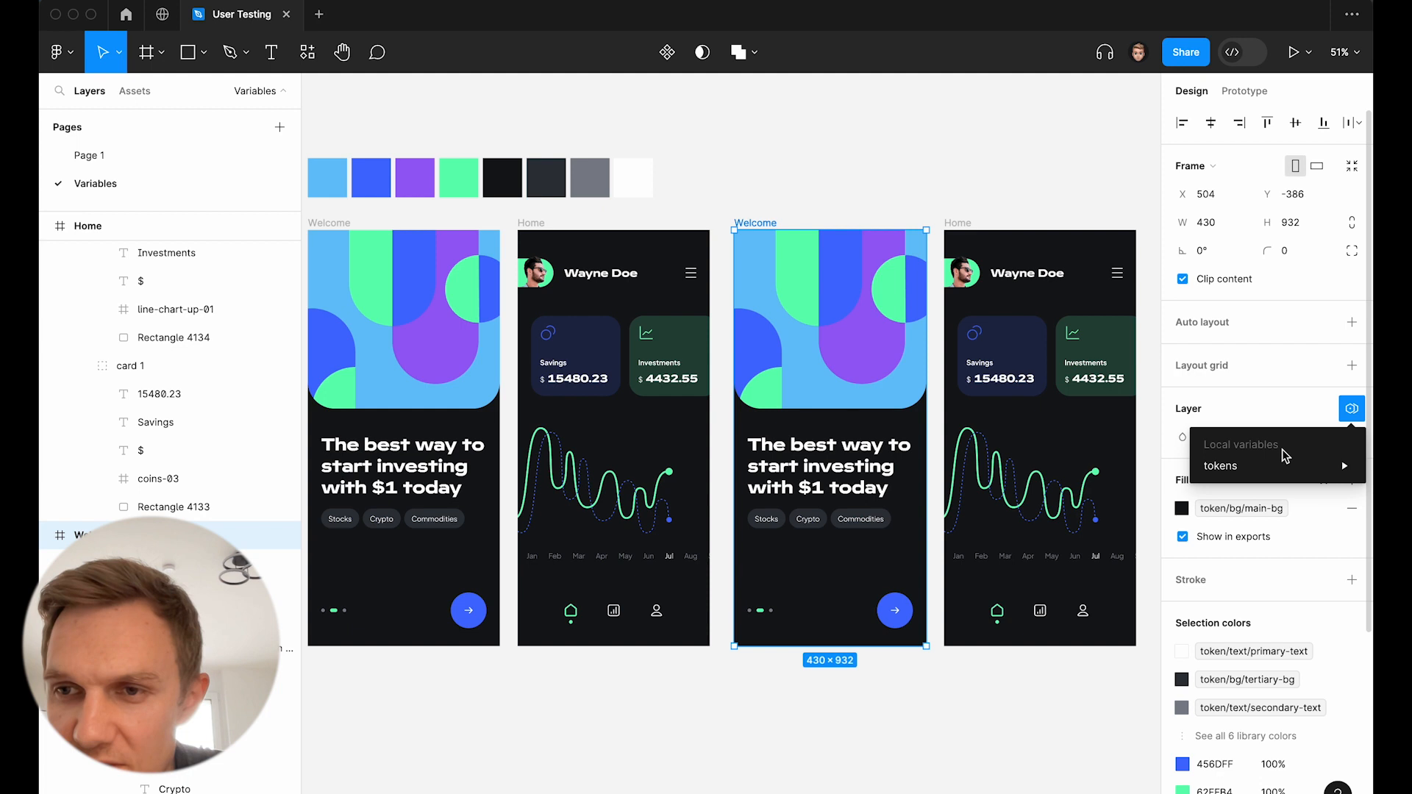
mouse_move(1266, 464)
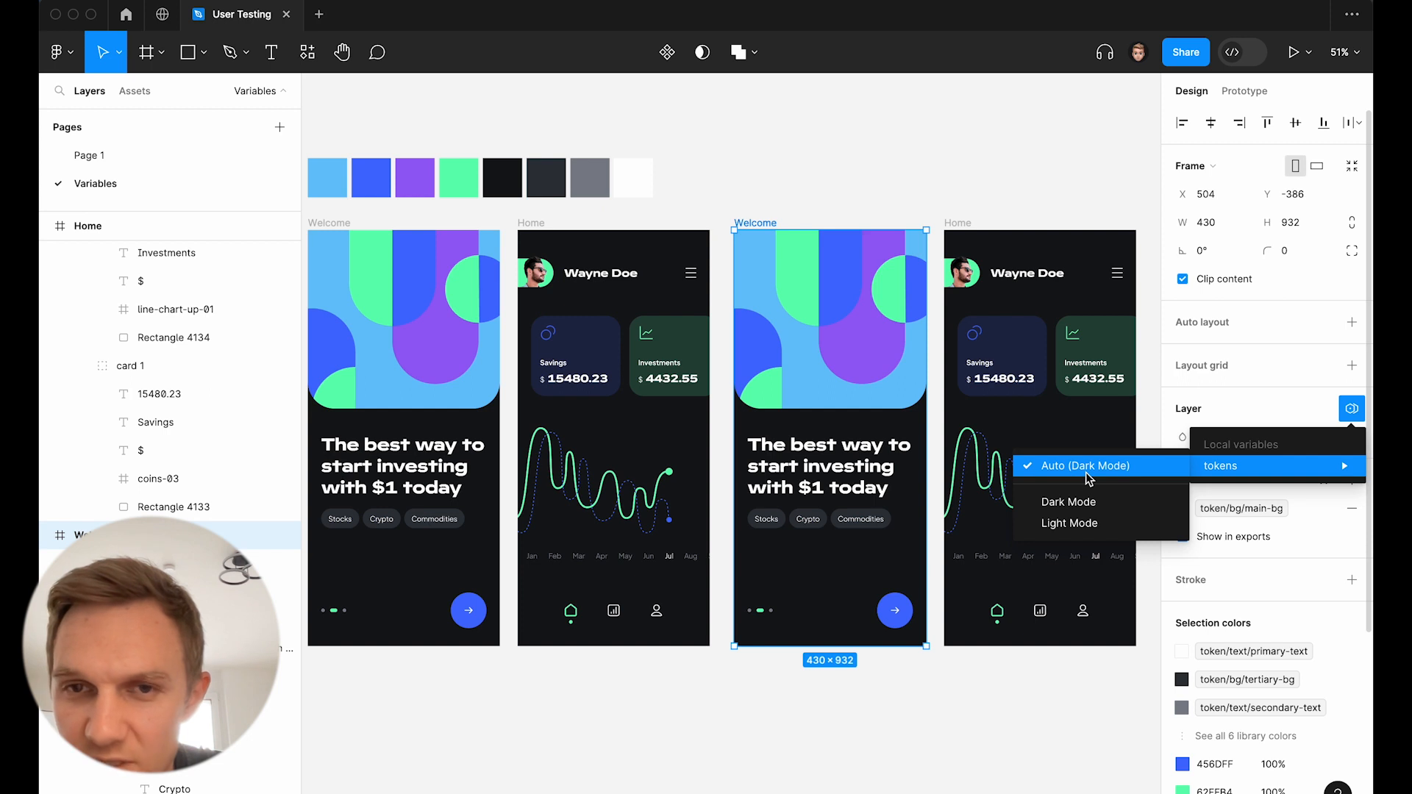
click(1077, 524)
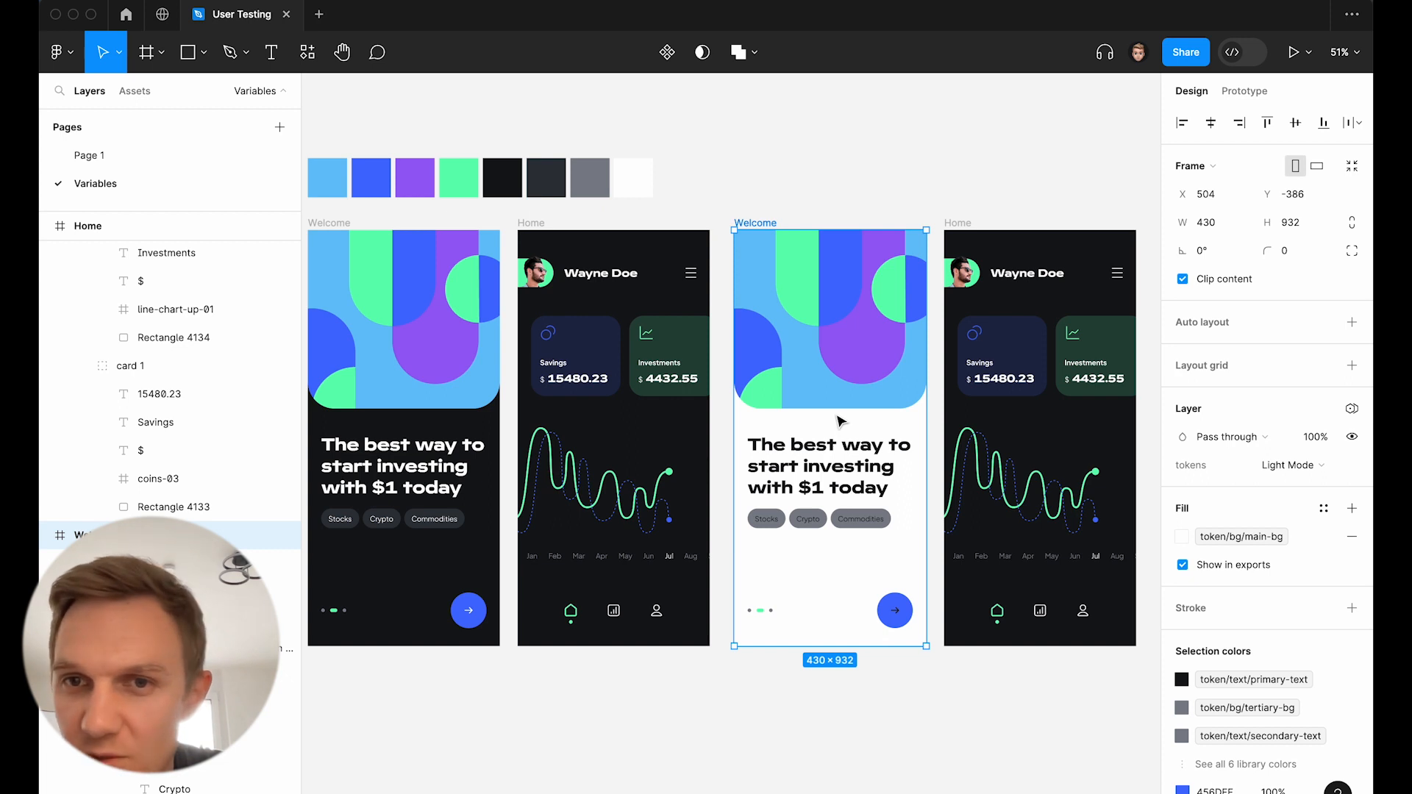
Switch the duplicated Home frame's tokens variable mode to Light Mode and deselect the frame
click(963, 224)
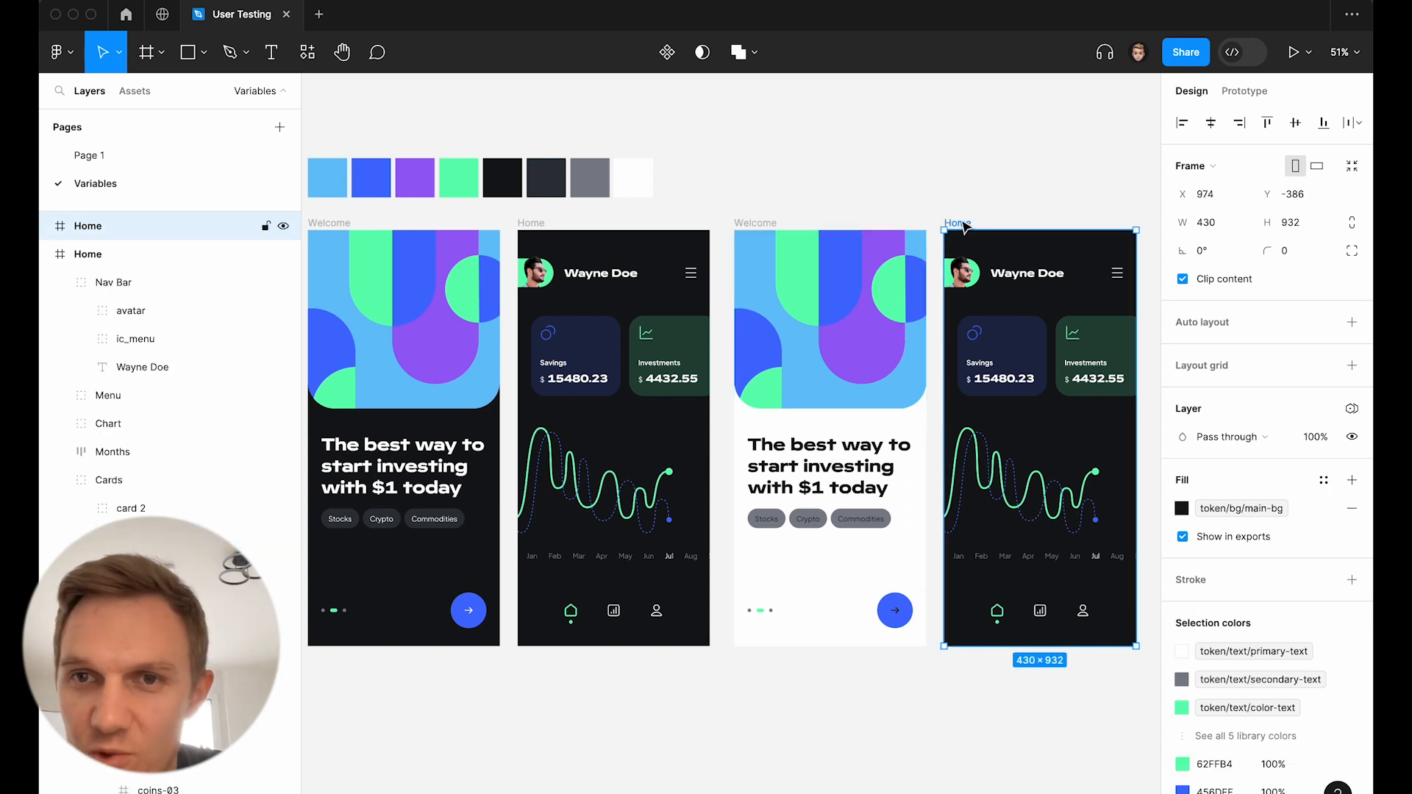
click(1351, 410)
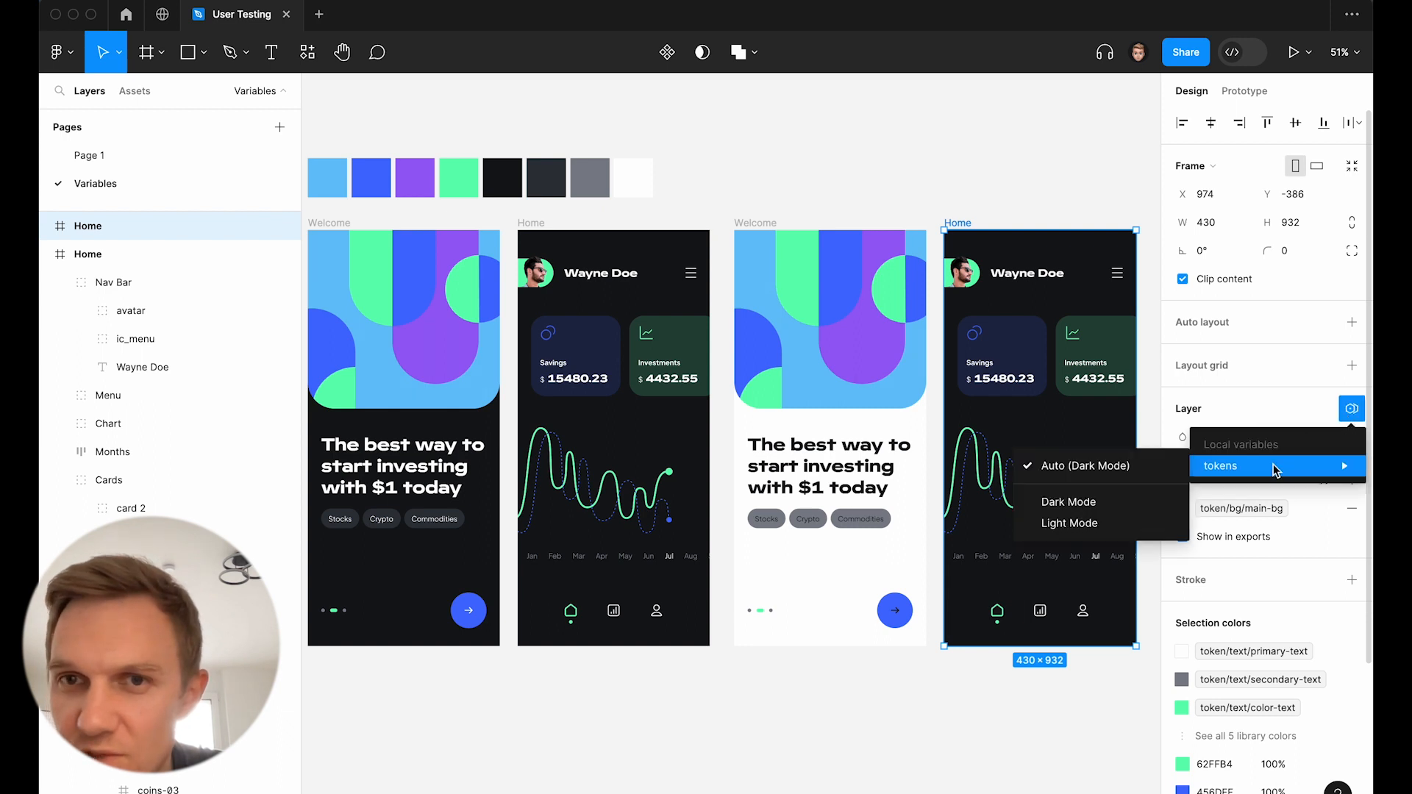
click(1069, 523)
click(986, 169)
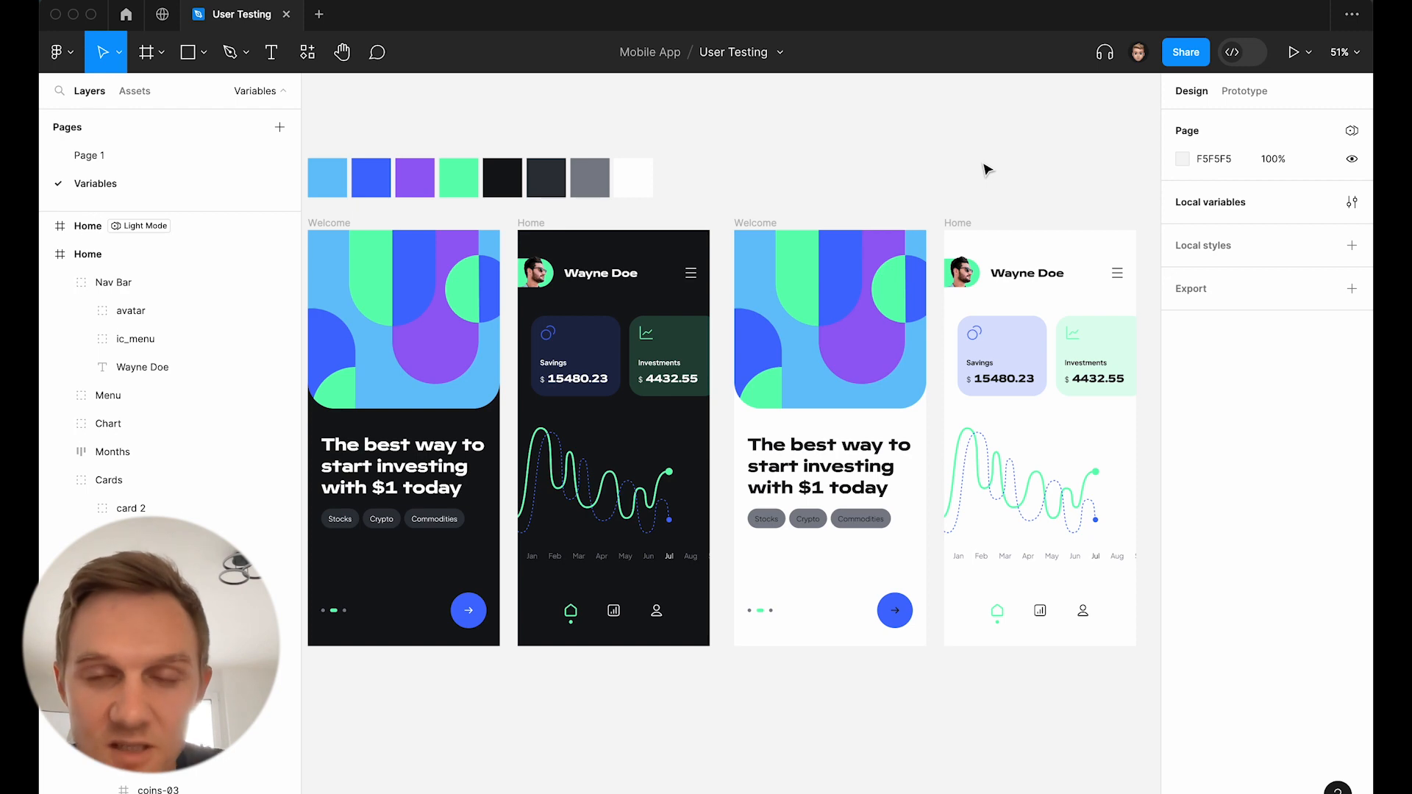
Examine the light Welcome and Home screens up close, comparing their text, tags and cards with the dark originals
scroll(982, 167, right, 1)
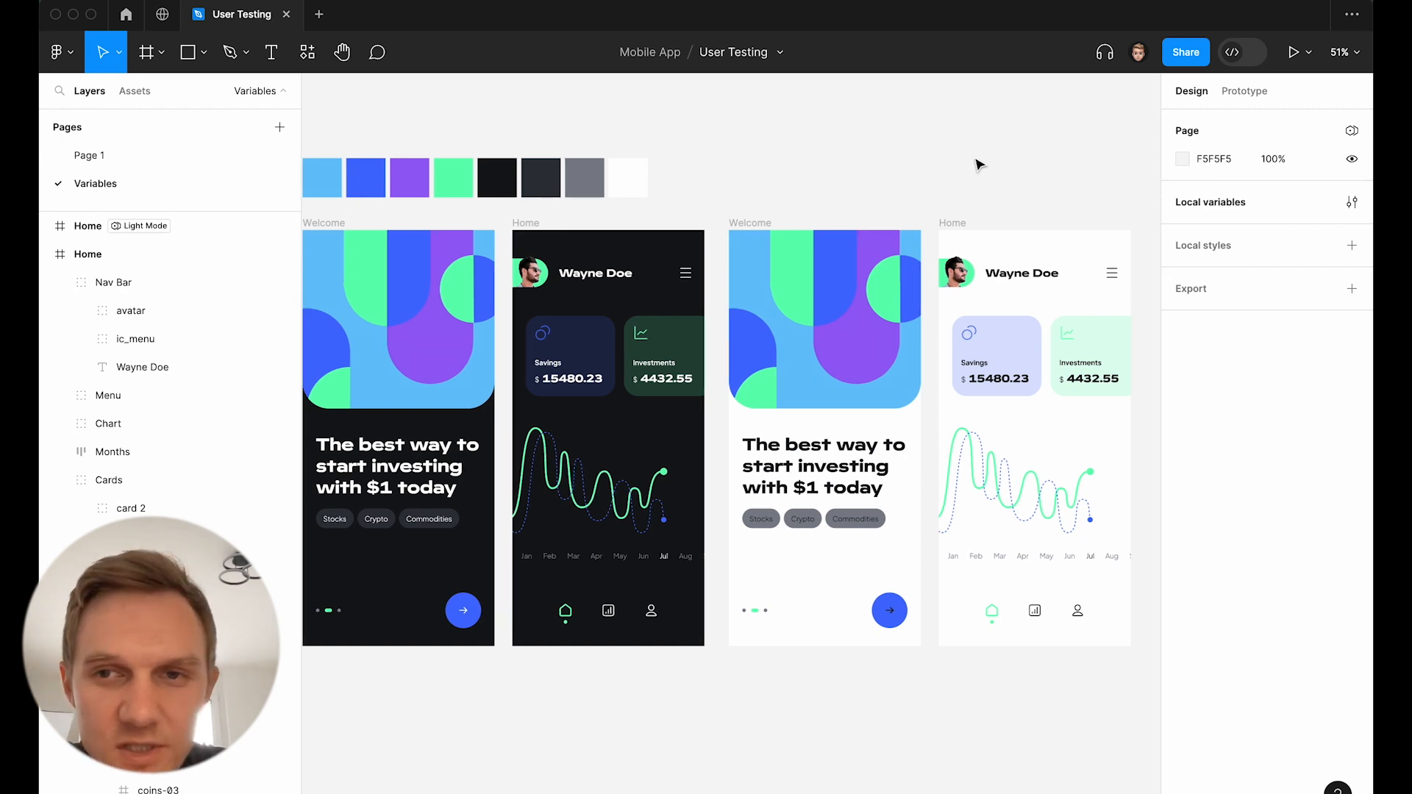
scroll(978, 164, up, 5)
scroll(977, 162, down, 3)
scroll(976, 161, right, 2)
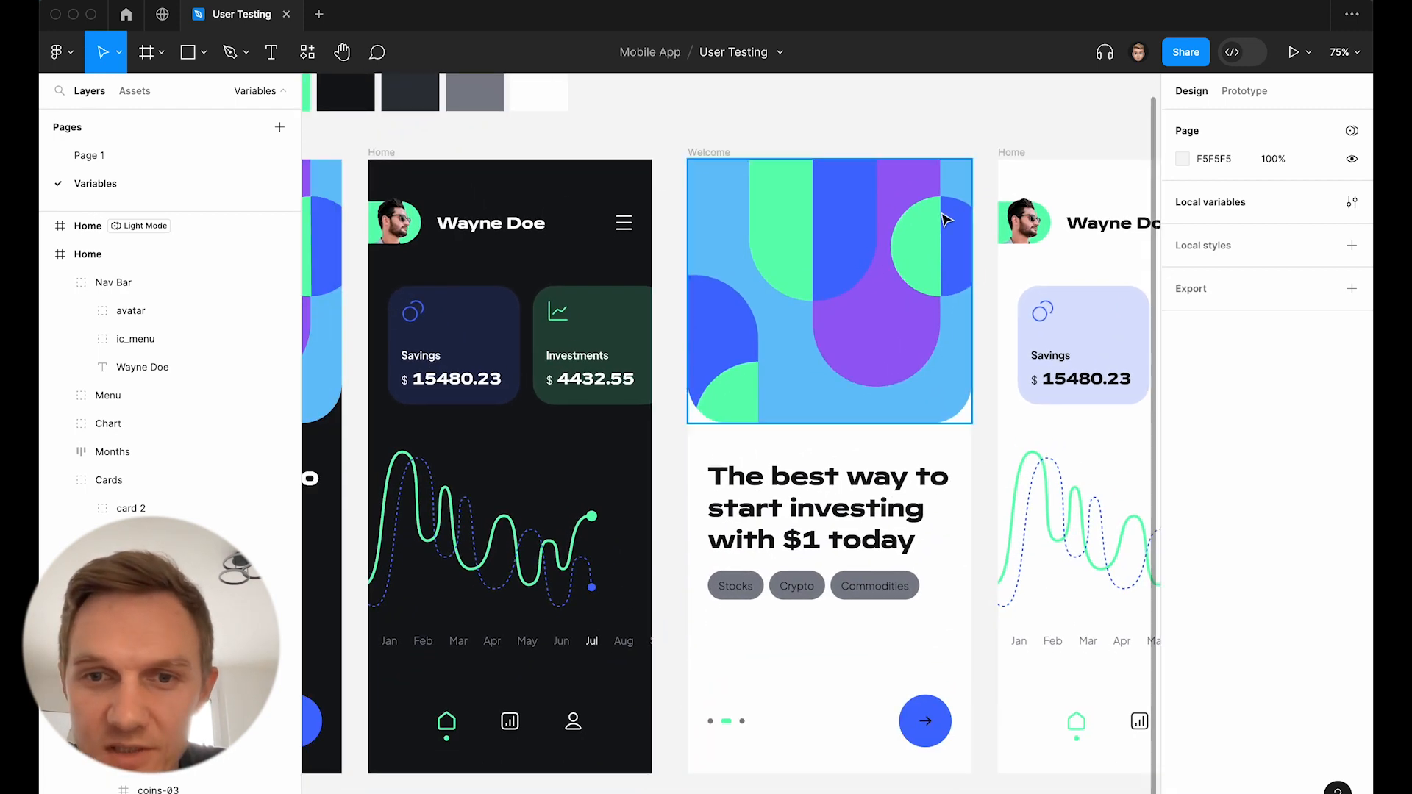
scroll(981, 271, right, 3)
scroll(980, 271, down, 2)
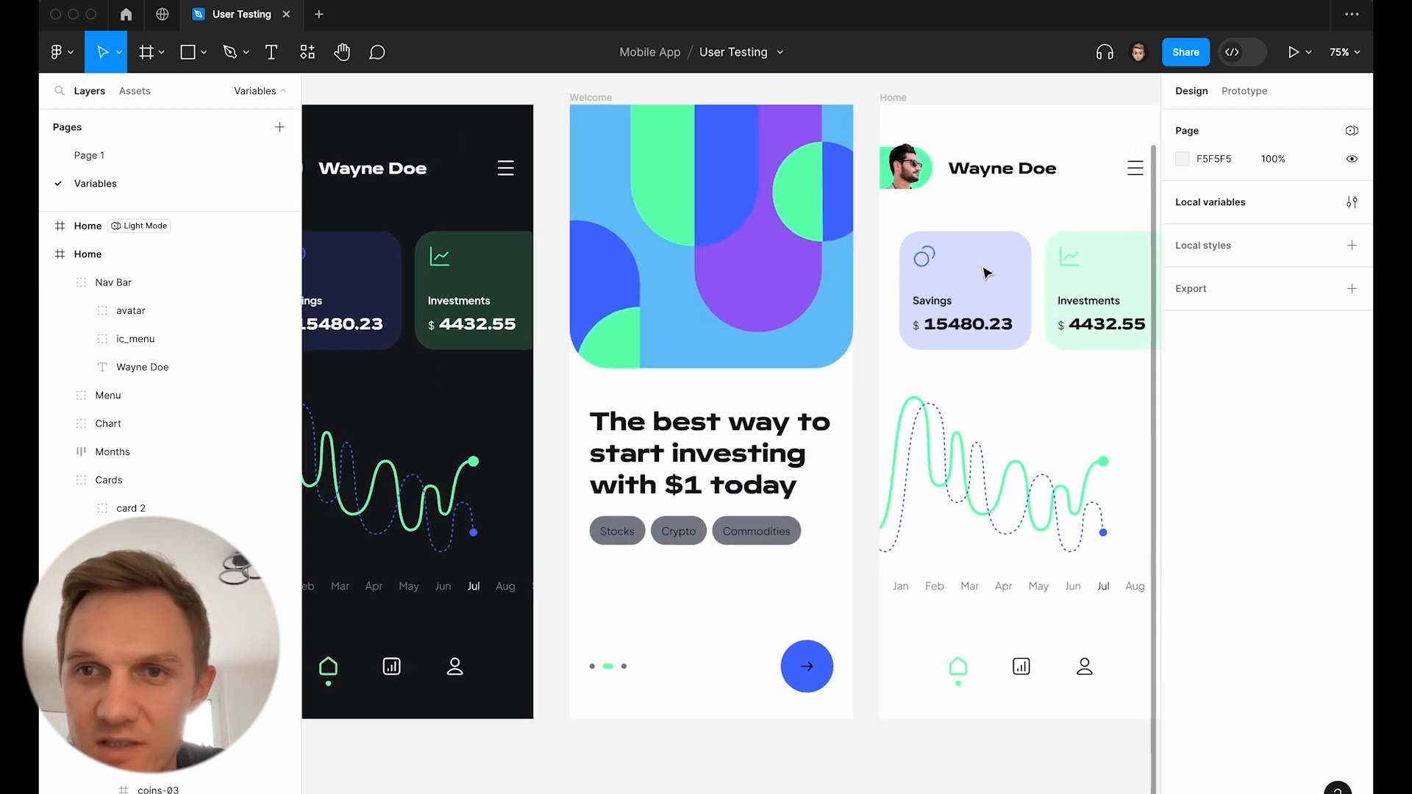
scroll(985, 272, left, 2)
scroll(986, 272, down, 1)
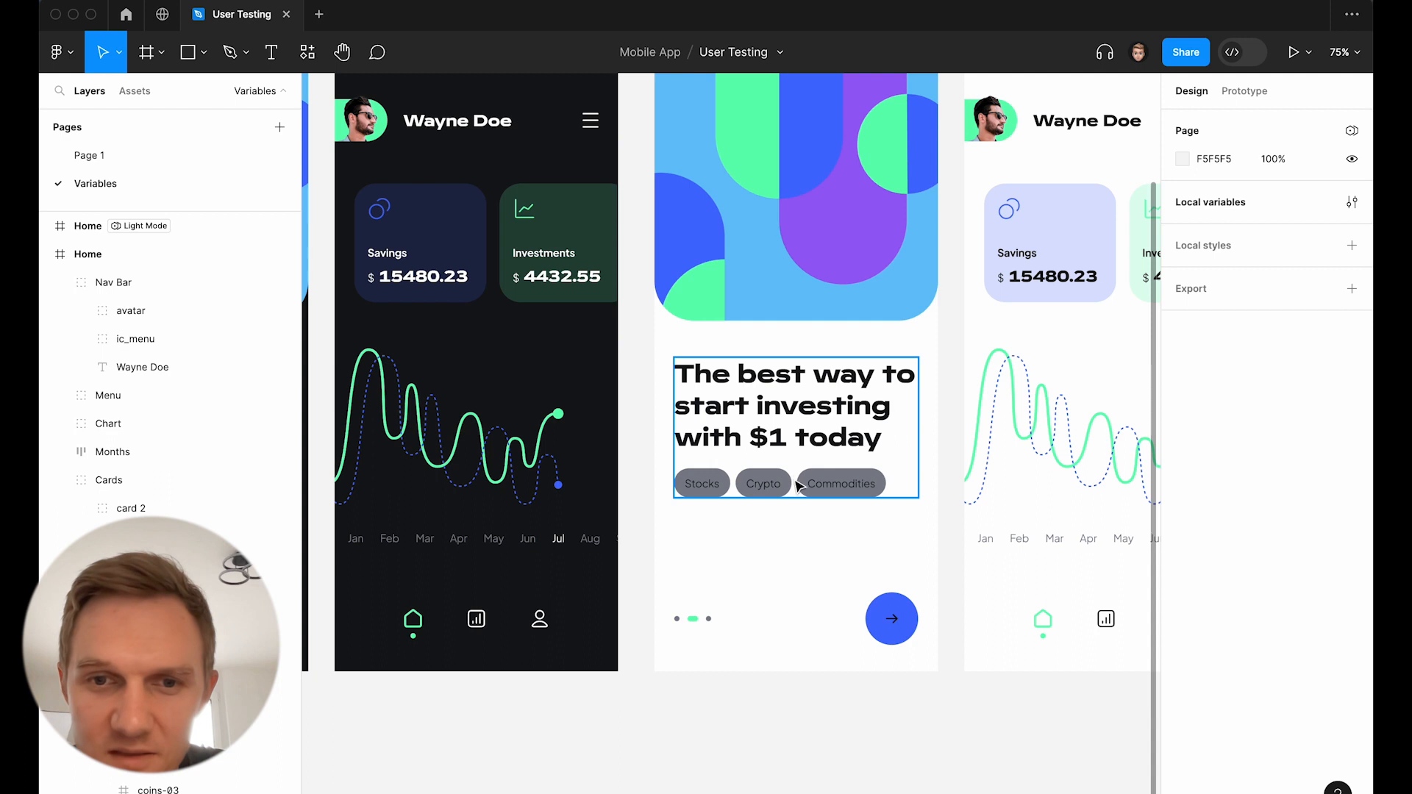
scroll(767, 568, right, 3)
scroll(766, 568, up, 2)
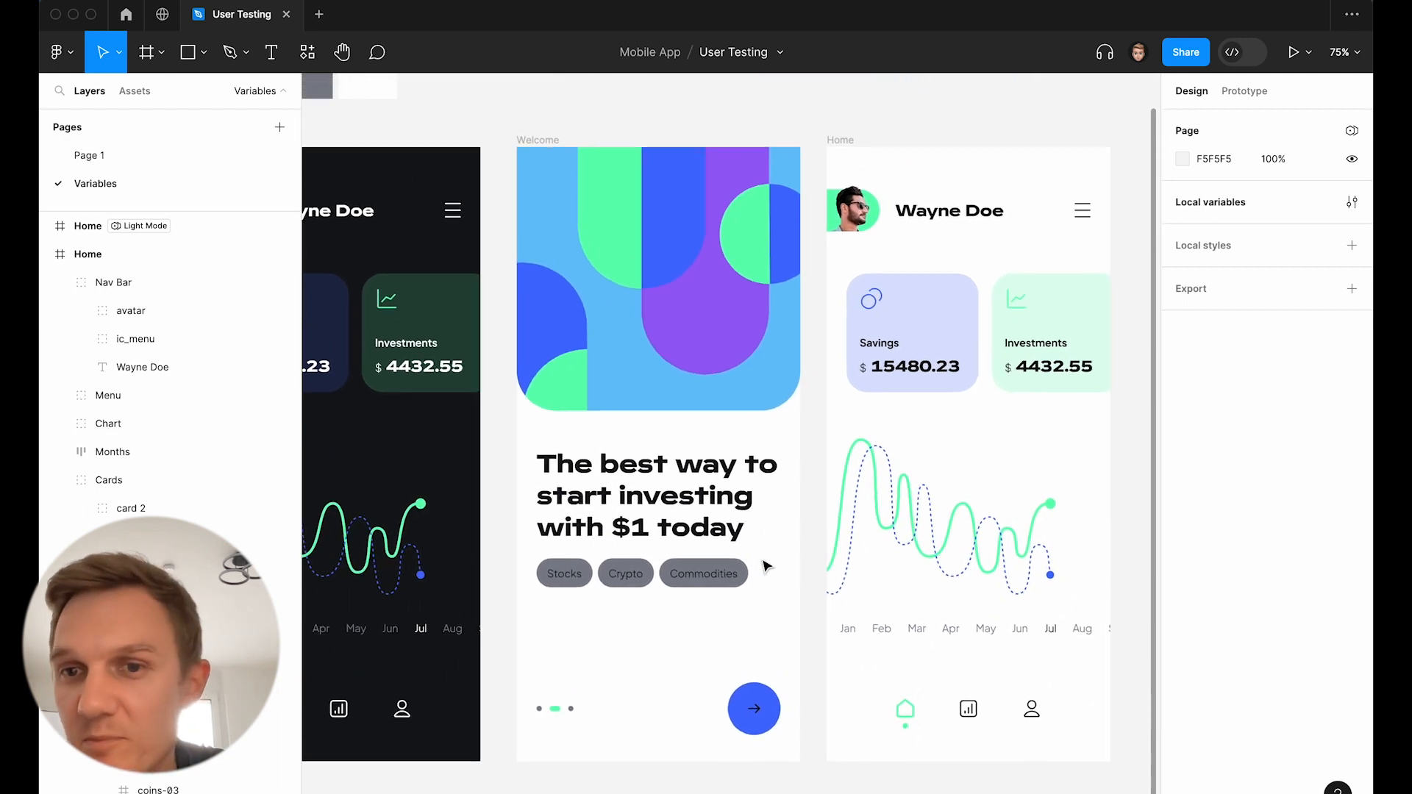